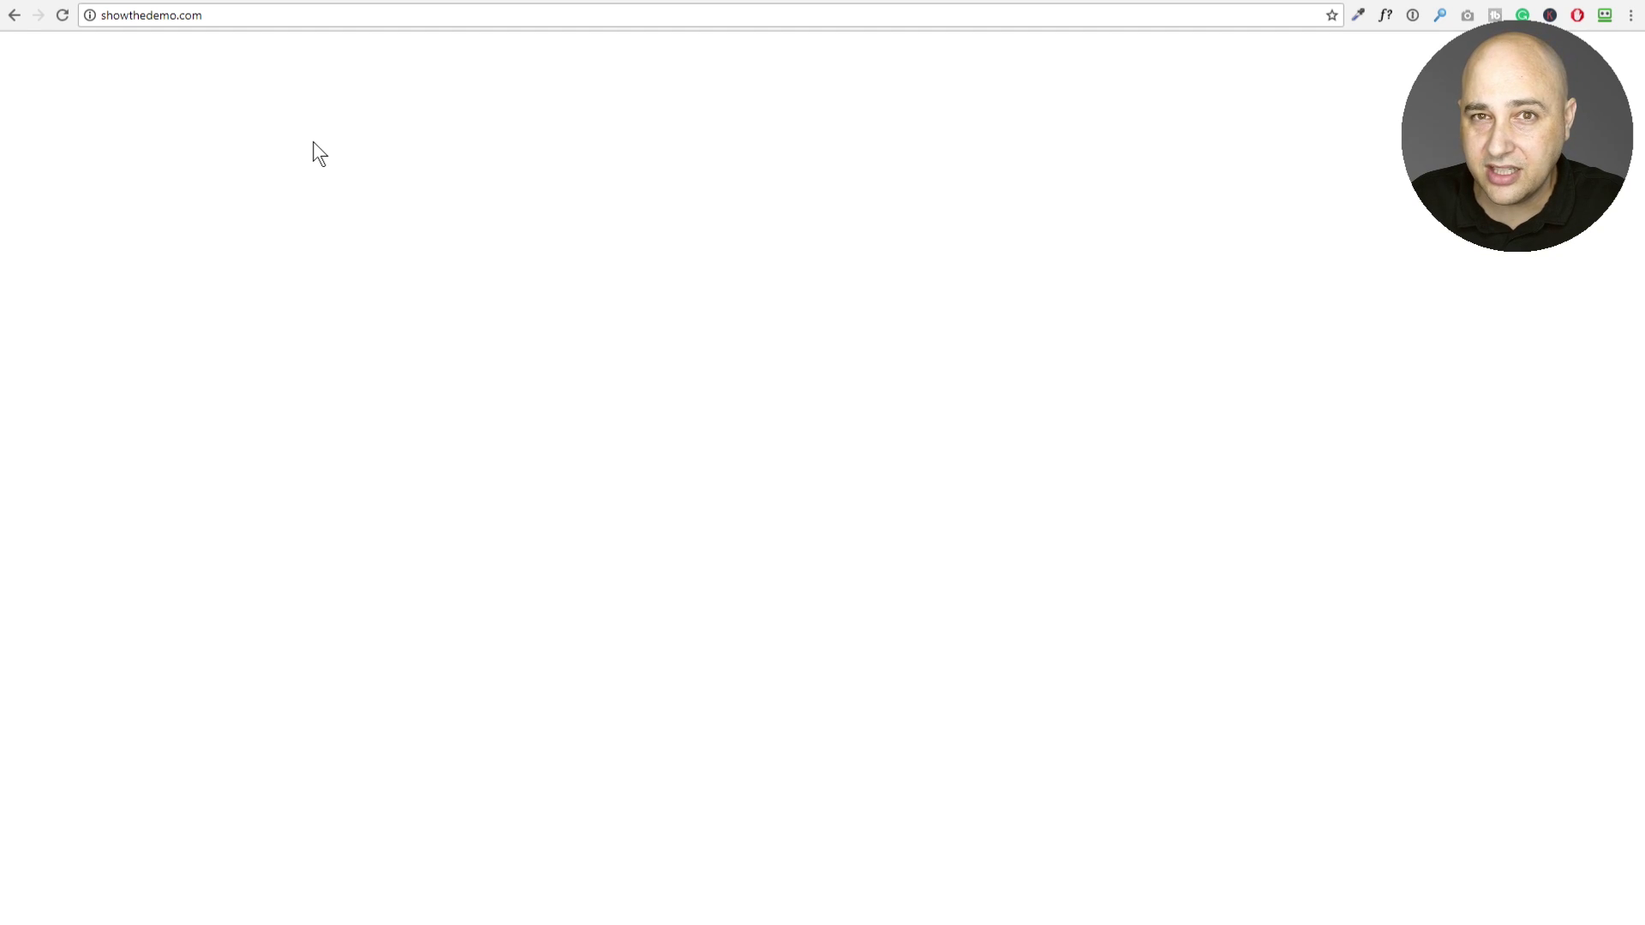
- Switch from the blank showthedemo.com page to the InMotion Hosting Account Management Panel
left_click(771, 2)
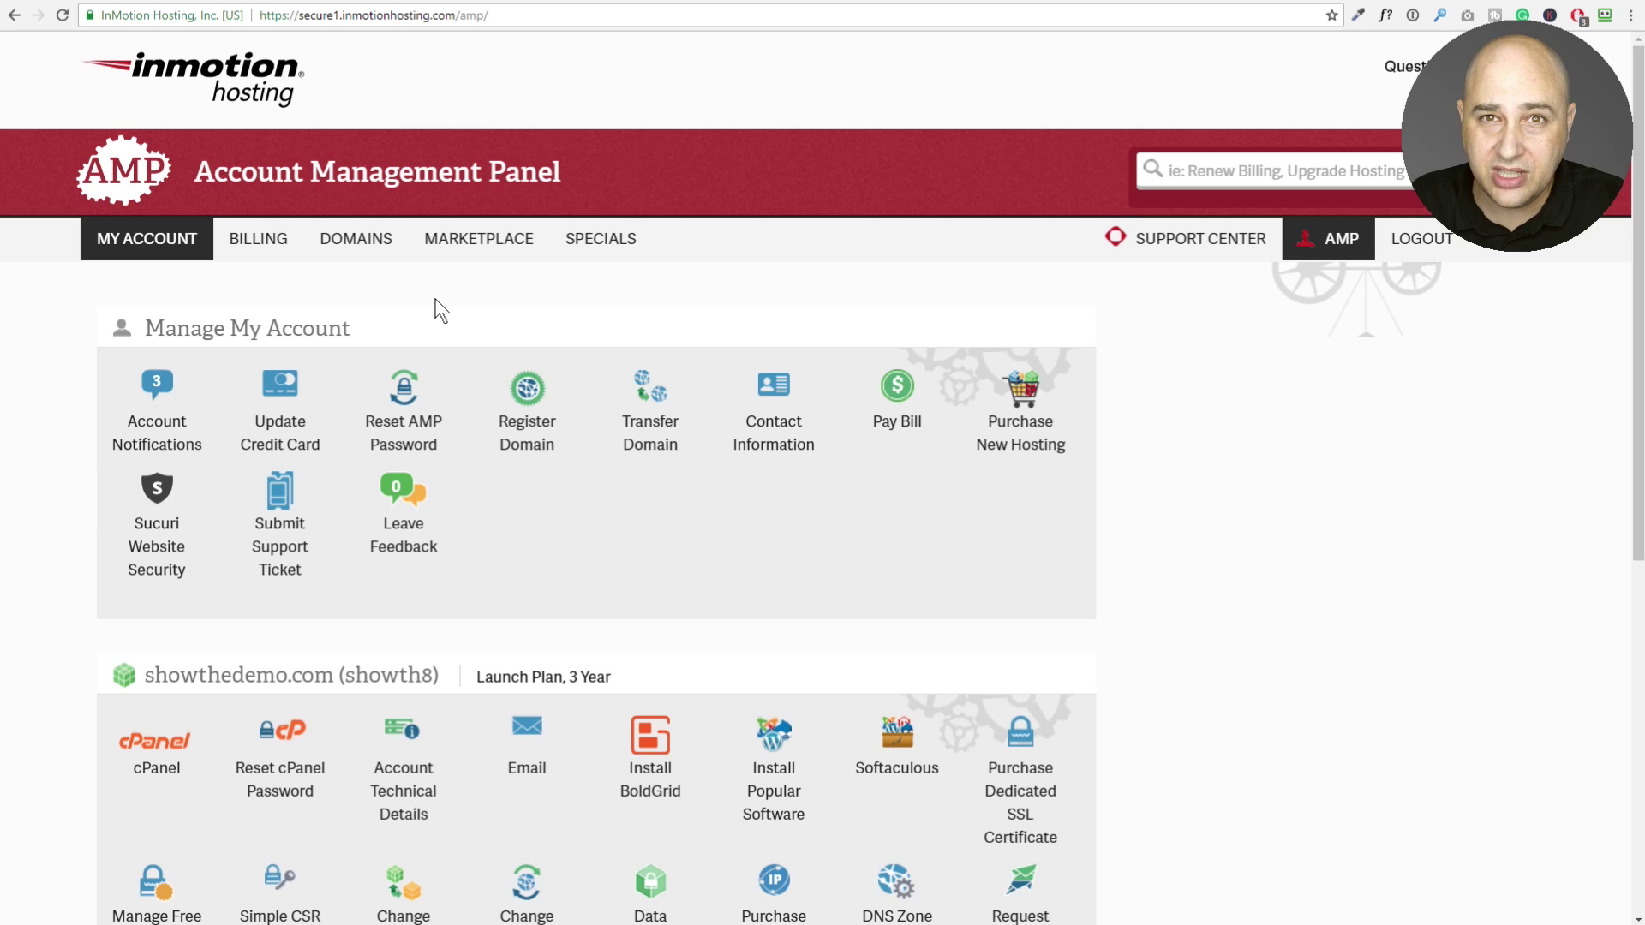
- Scroll down to the showthedemo.com account and launch its cPanel
scroll(435, 300, "down", 4)
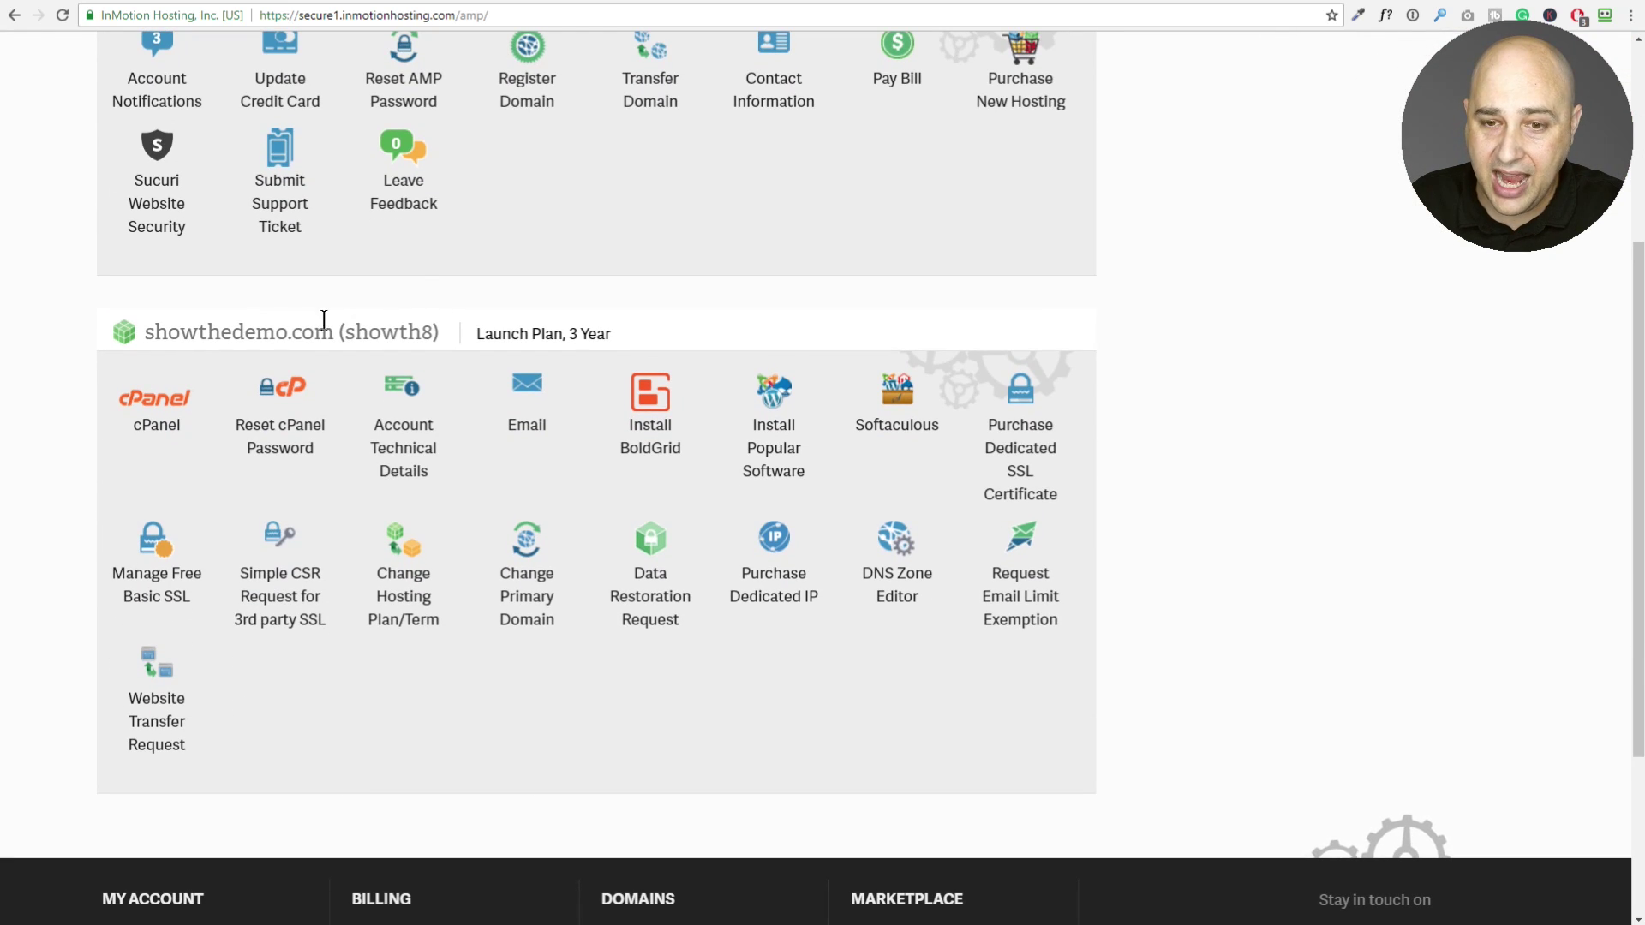
left_click(155, 400)
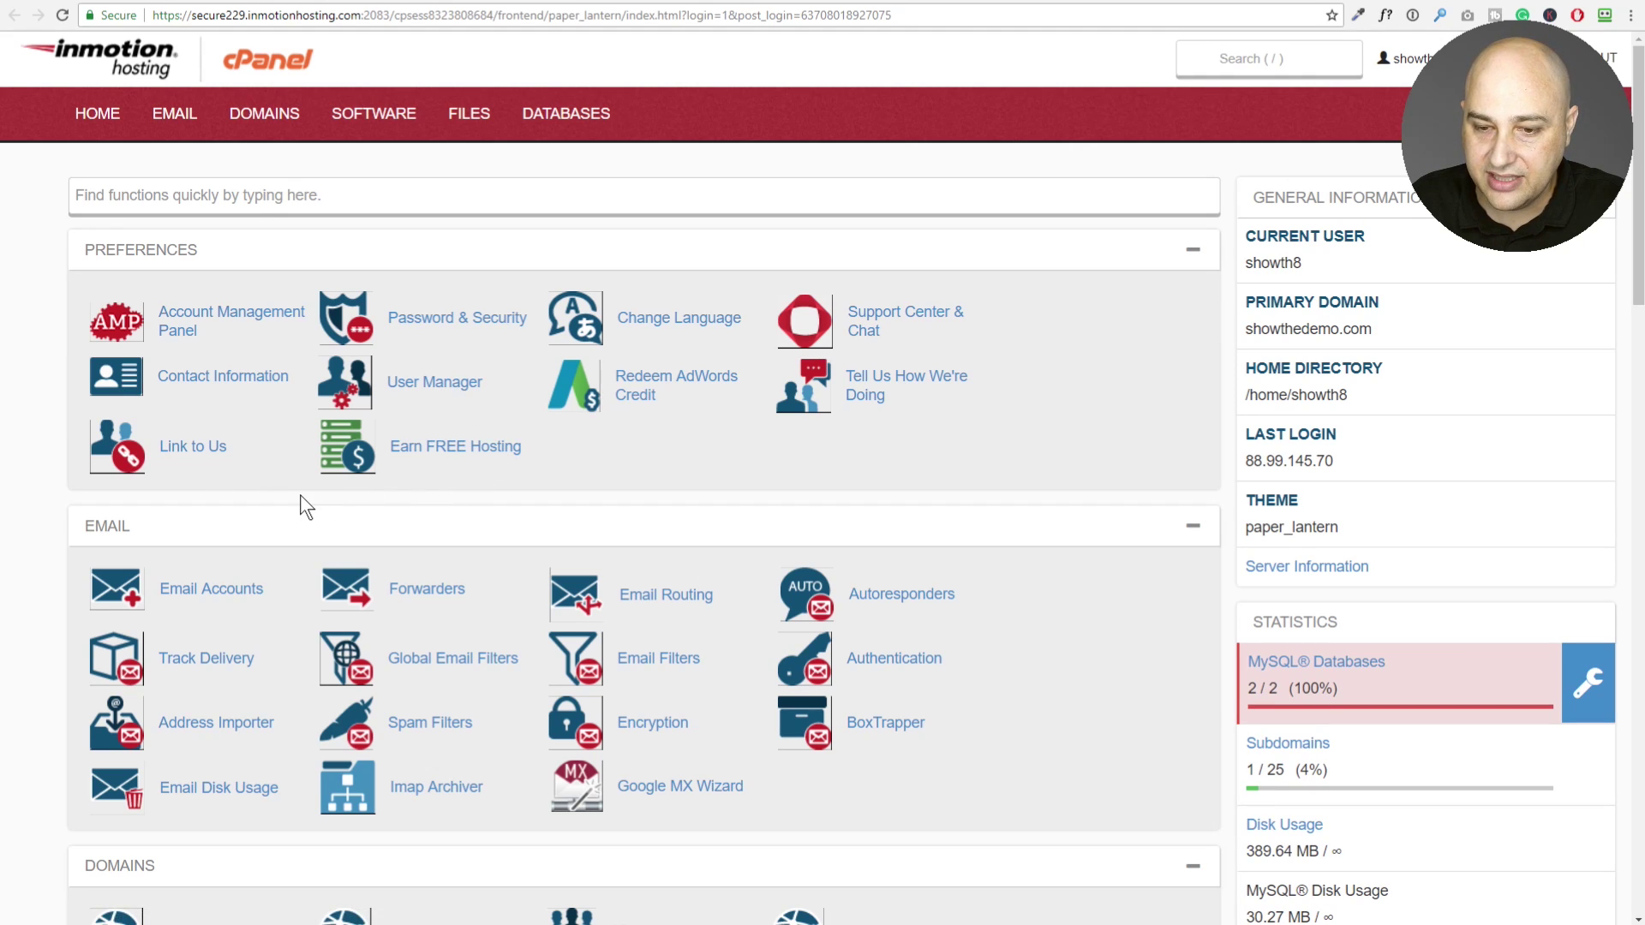
- Find the Files section on the cPanel home page and launch File Manager
scroll(300, 496, "down", 3)
scroll(286, 486, "down", 6)
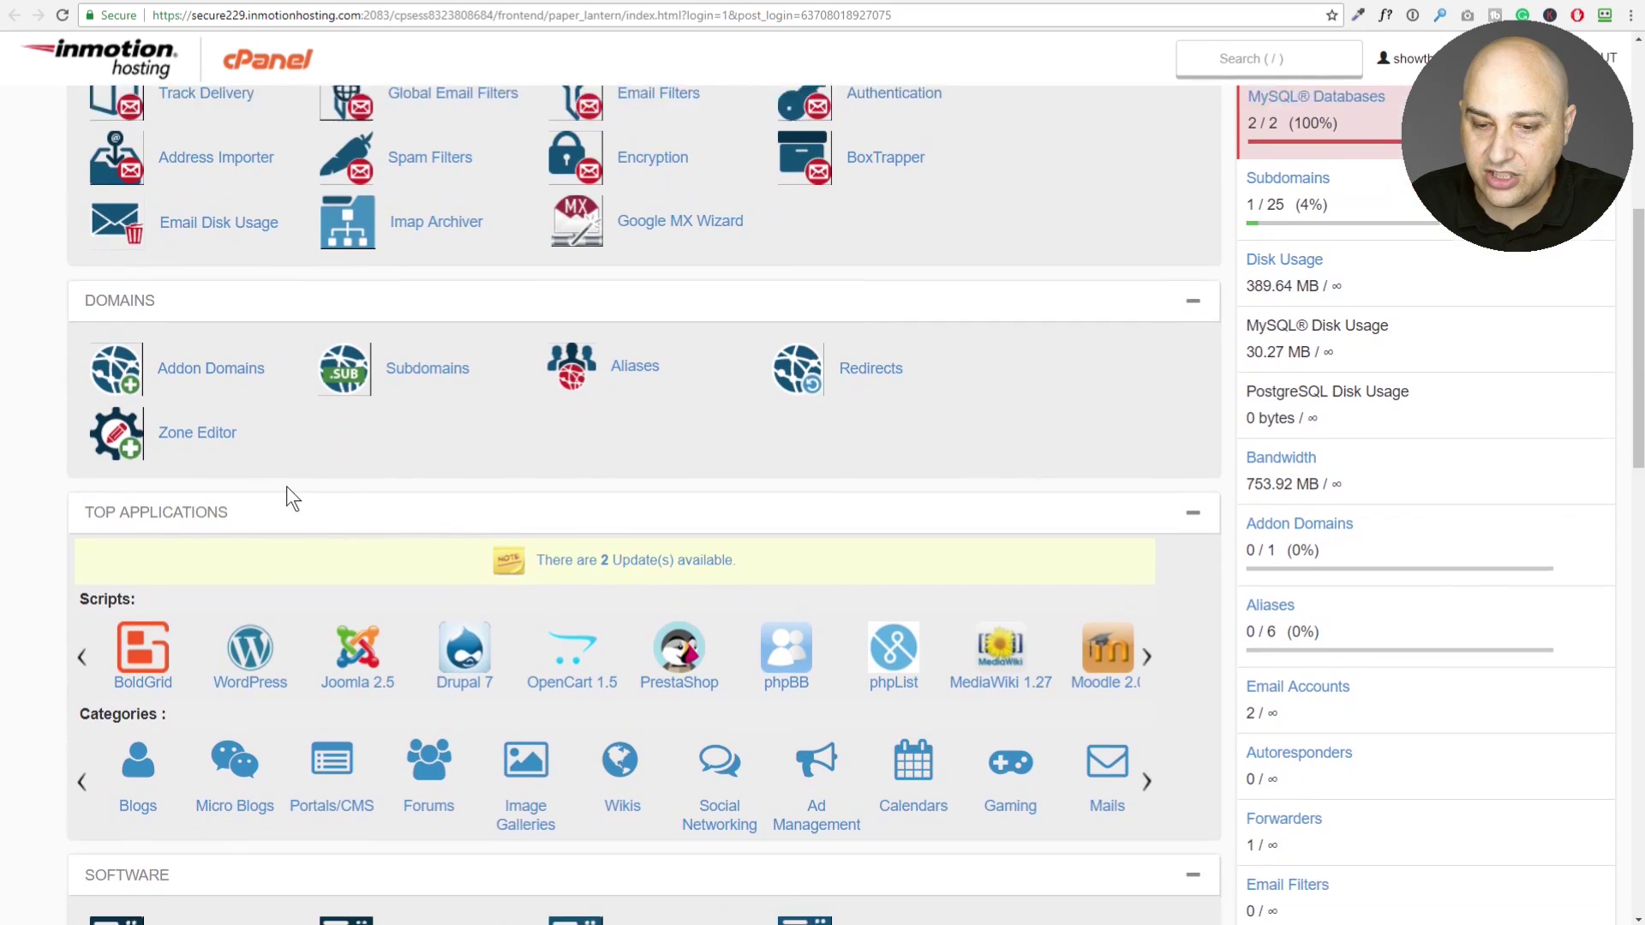
scroll(286, 486, "down", 8)
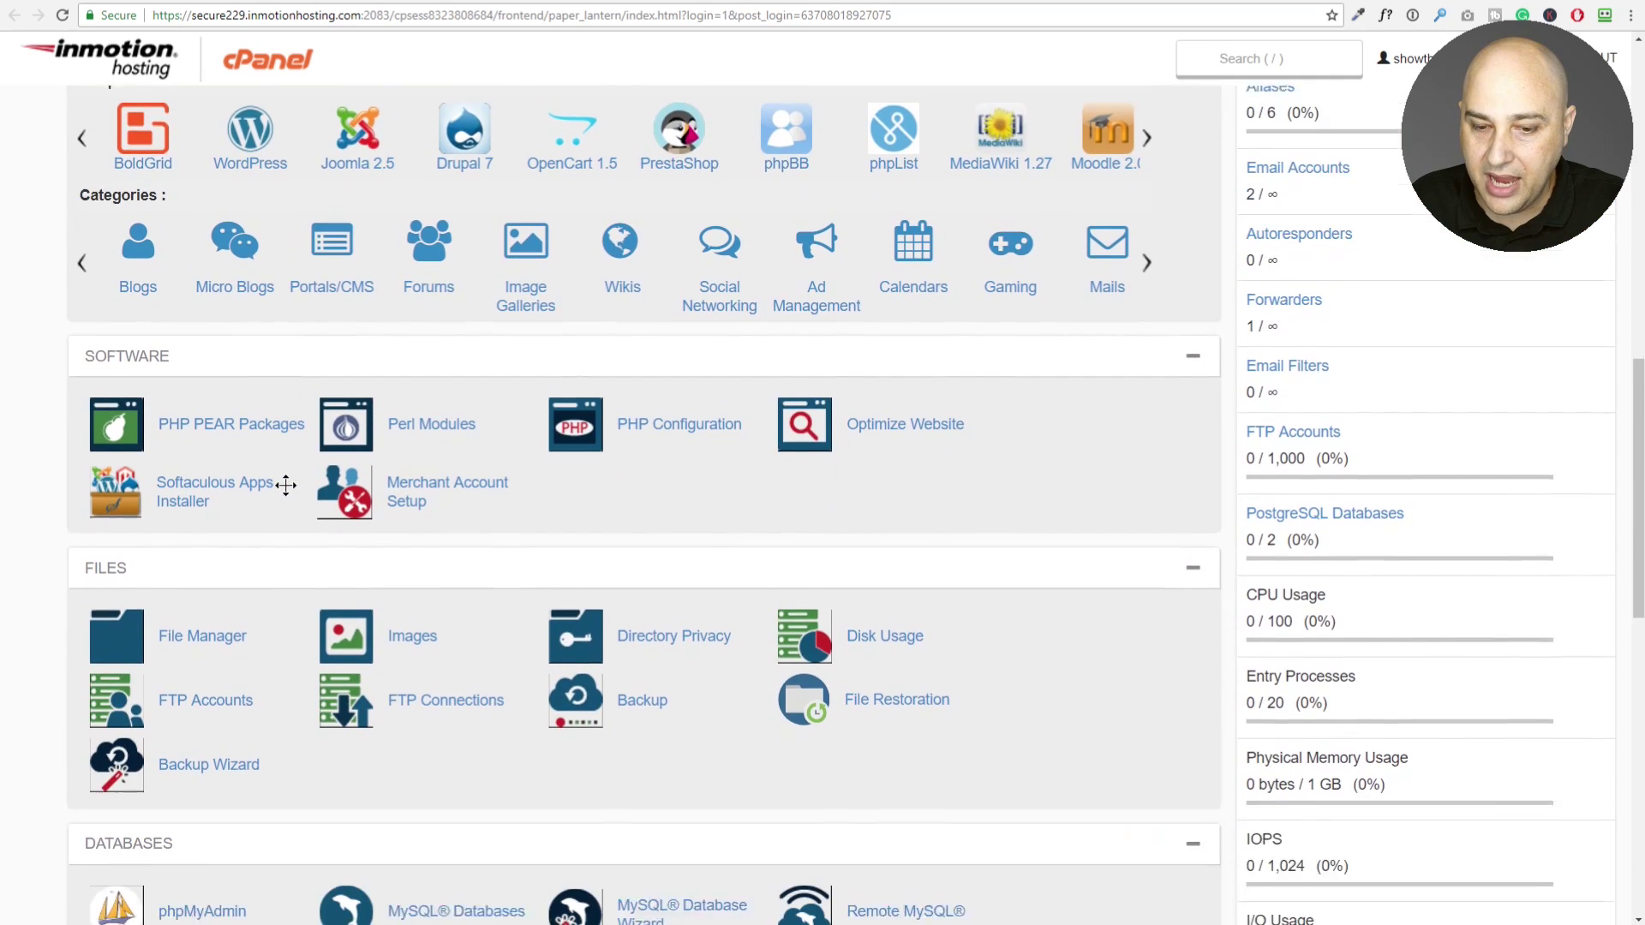
scroll(206, 280, "up", 17)
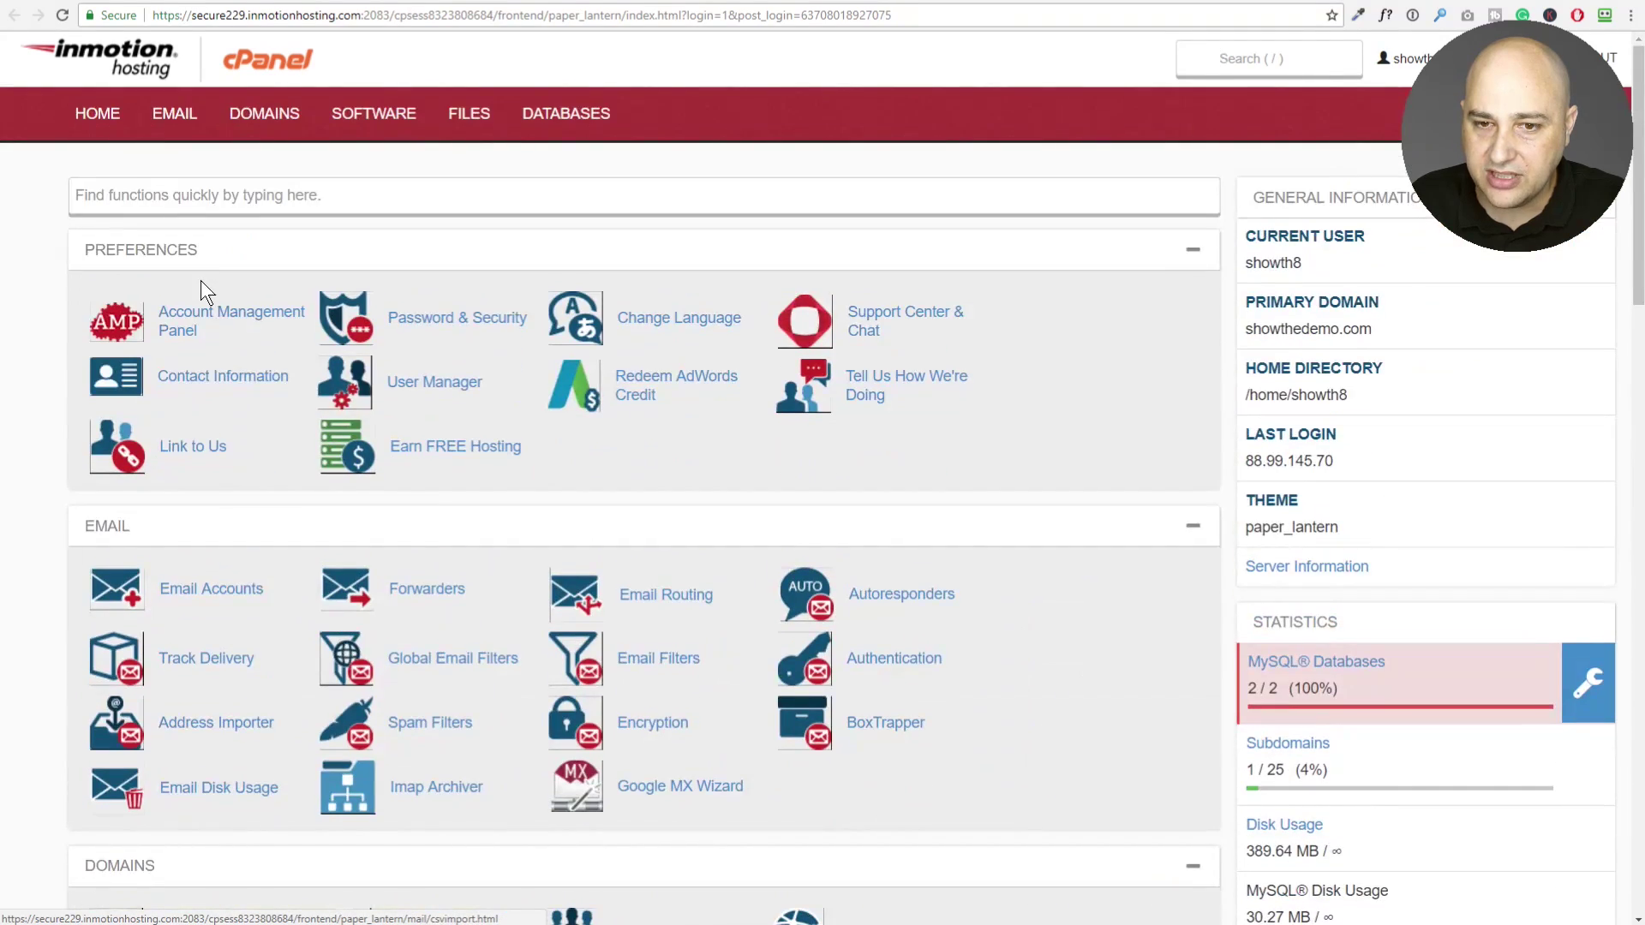
left_click(140, 204)
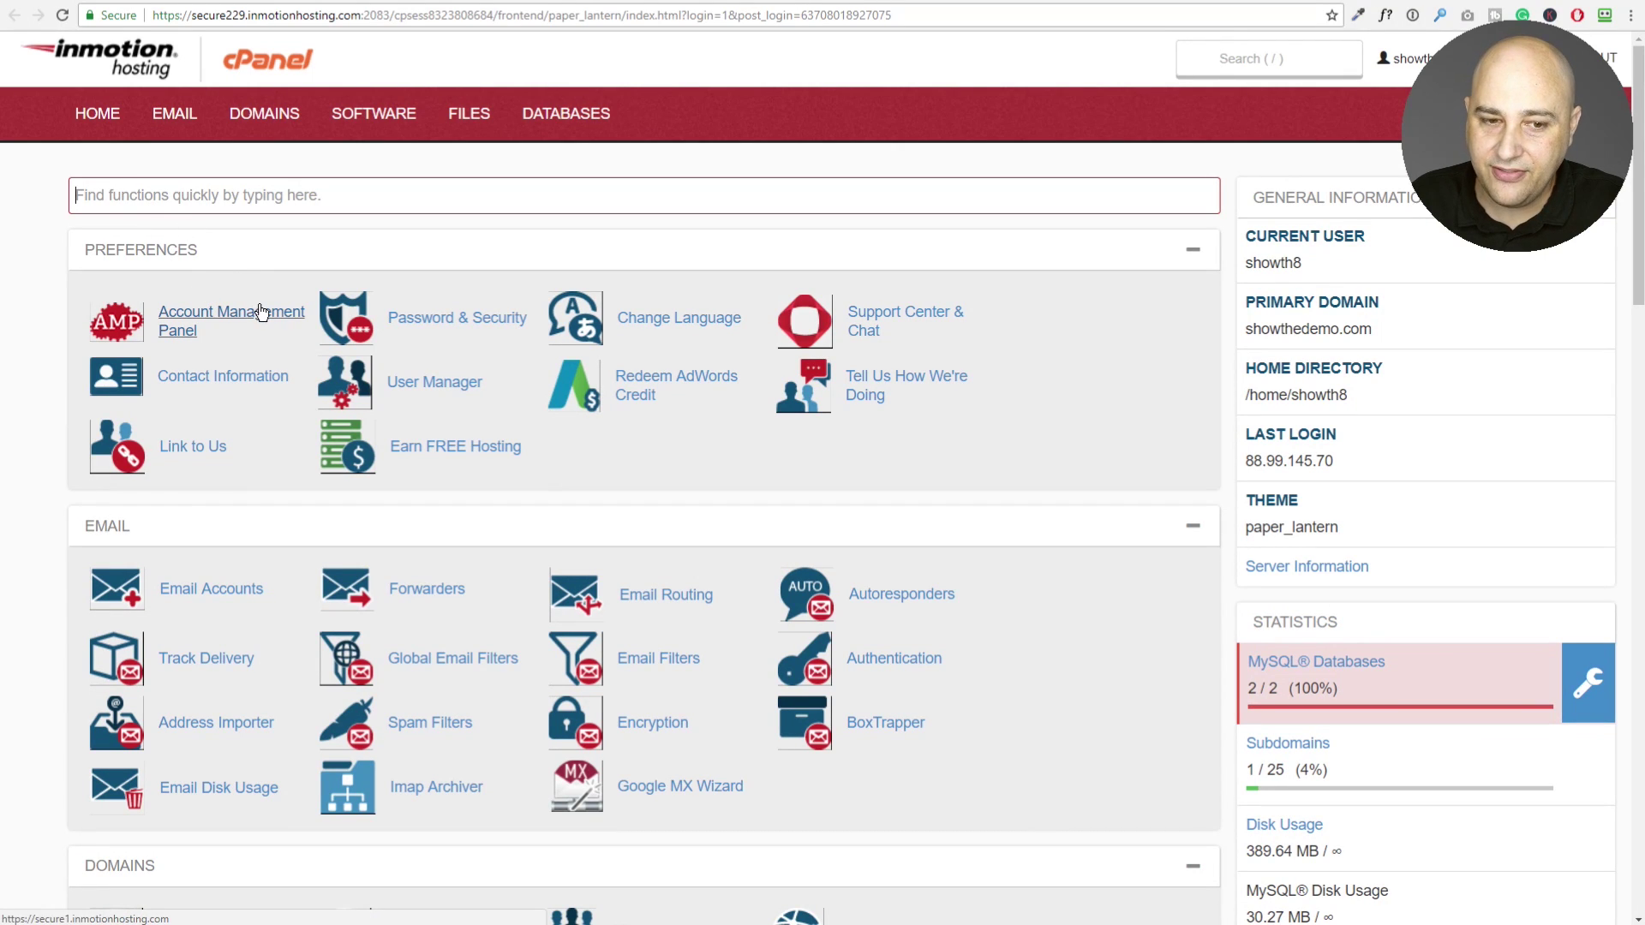
scroll(262, 312, "down", 13)
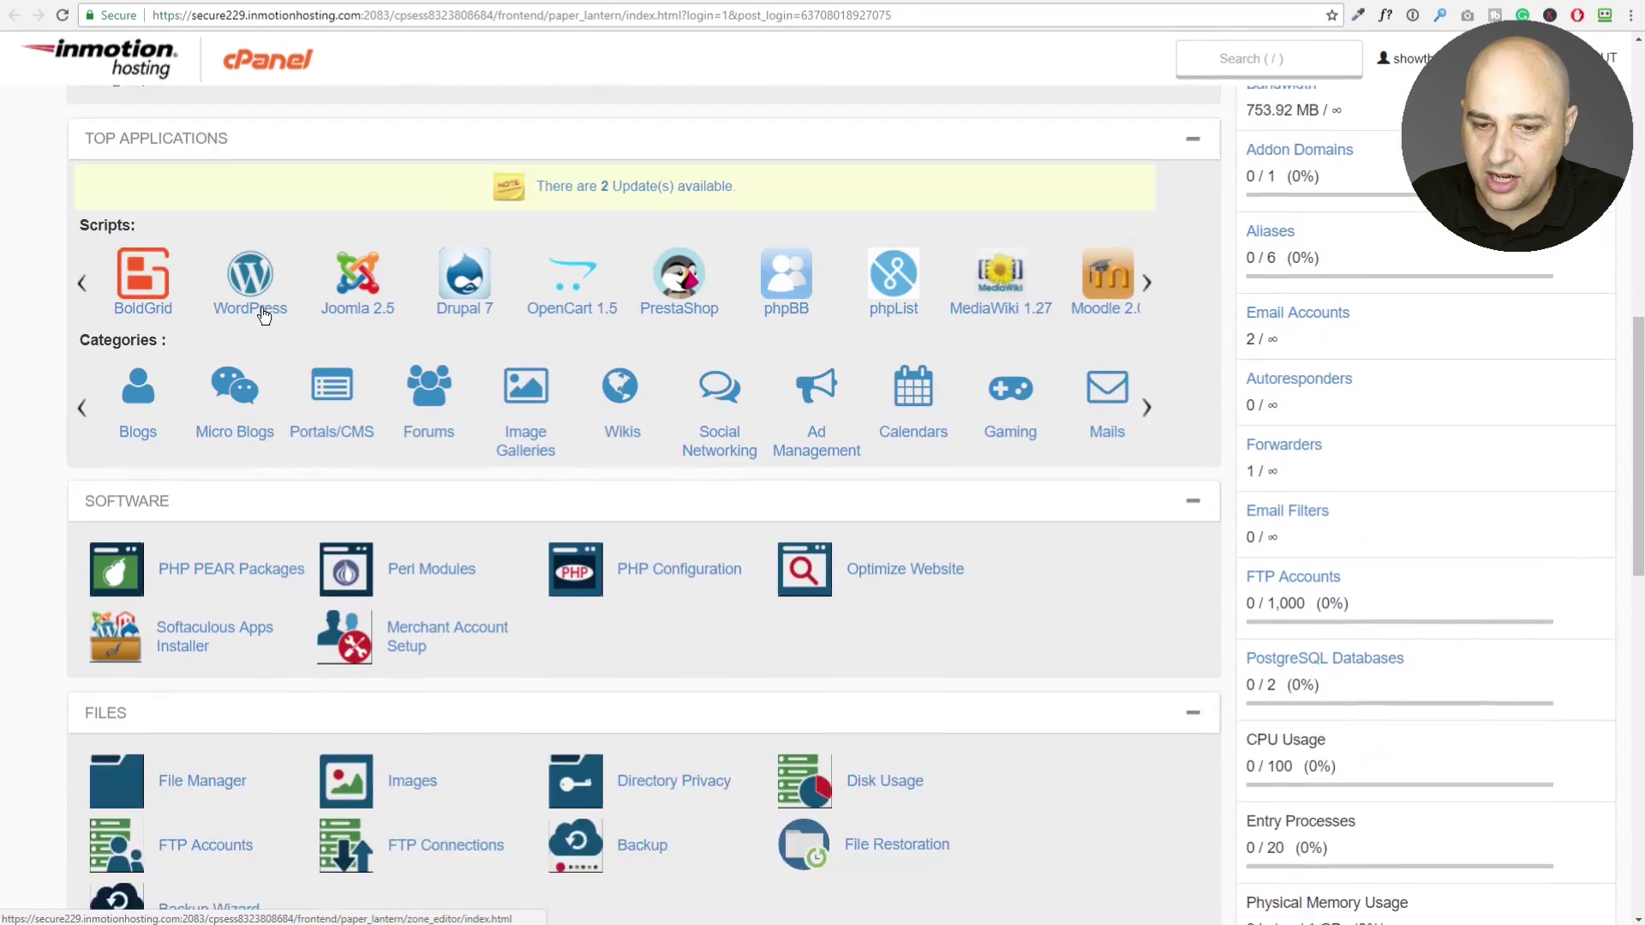
scroll(264, 316, "down", 1)
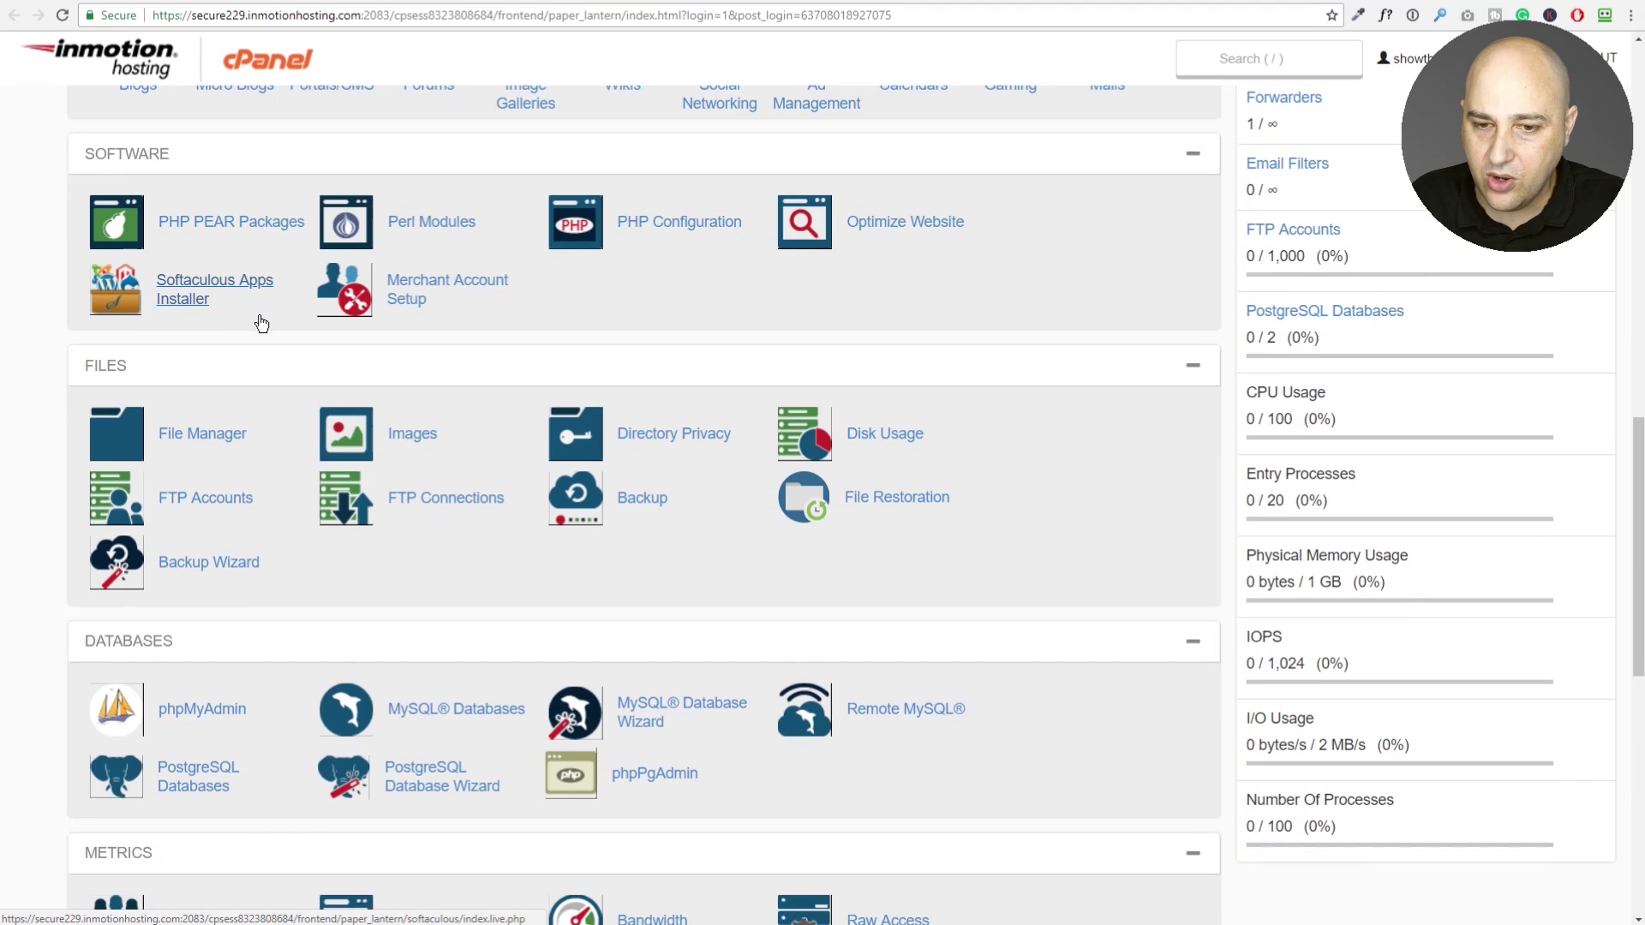
left_click(214, 435)
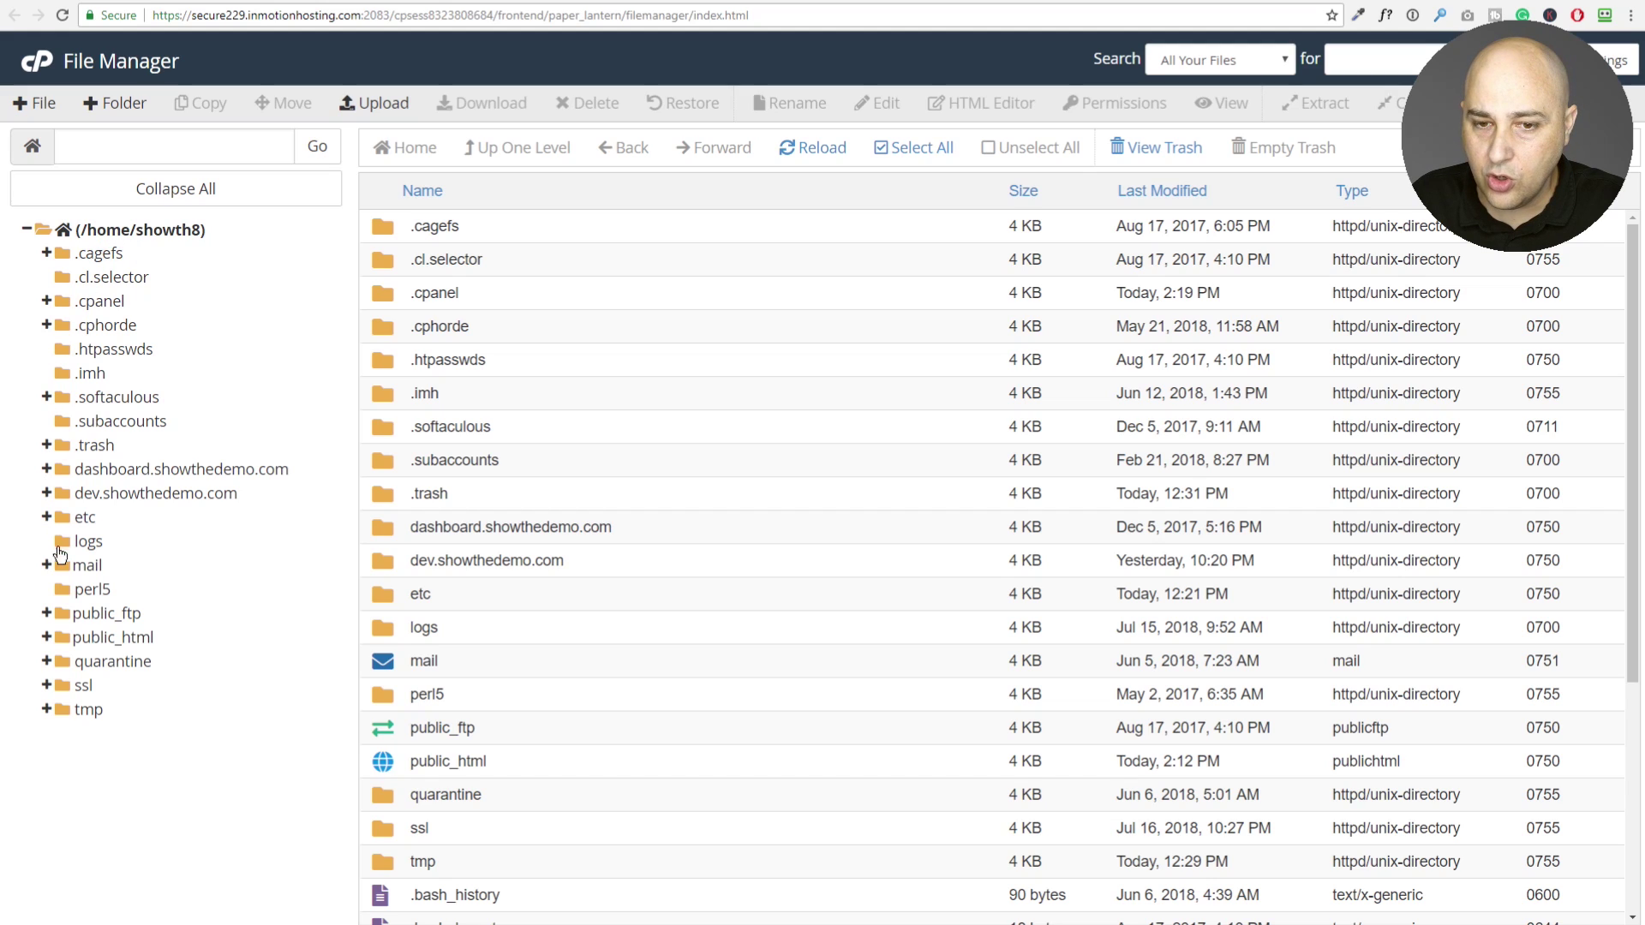
- Open public_html/wp-config.php in File Manager's code editor
left_click(109, 638)
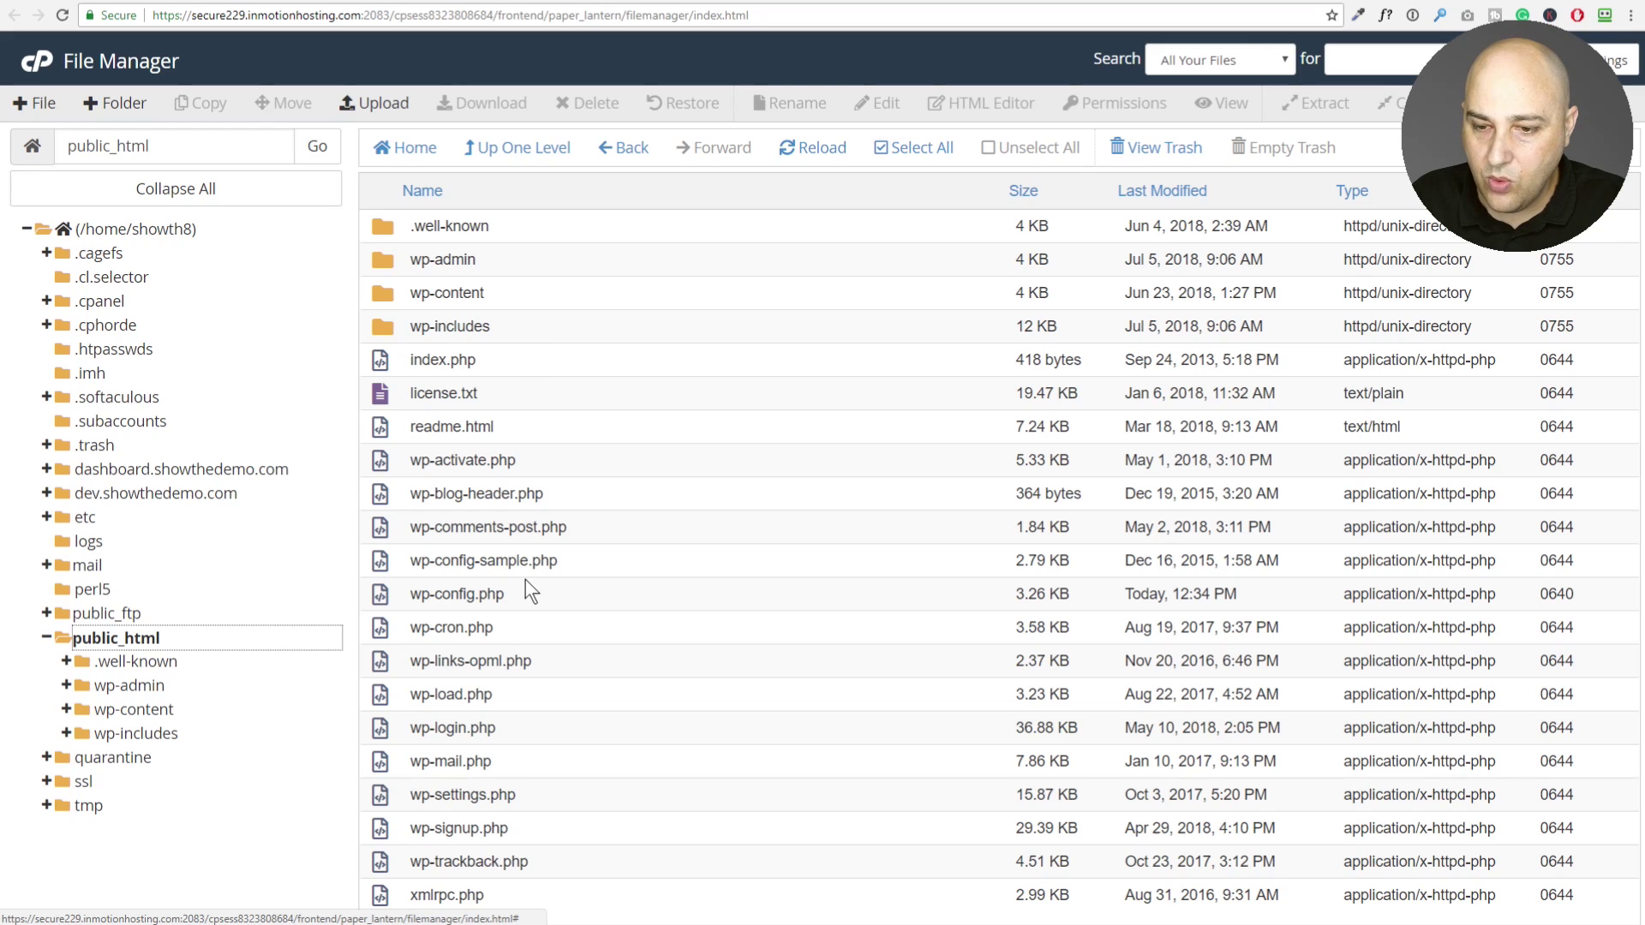
left_click(548, 598)
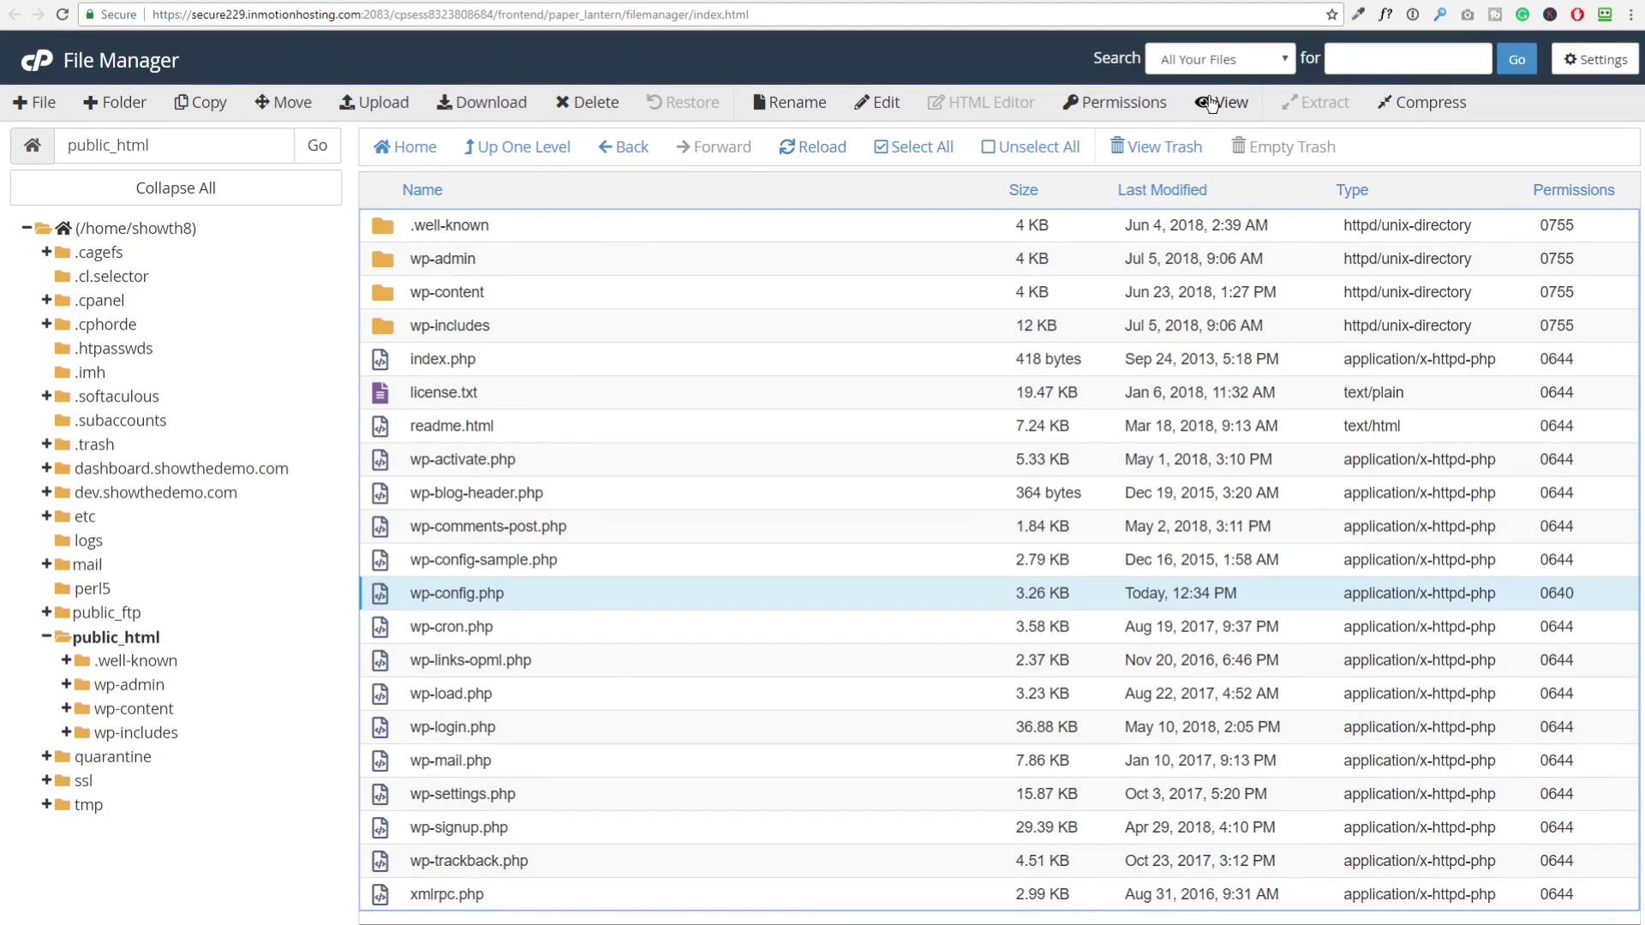
left_click(887, 102)
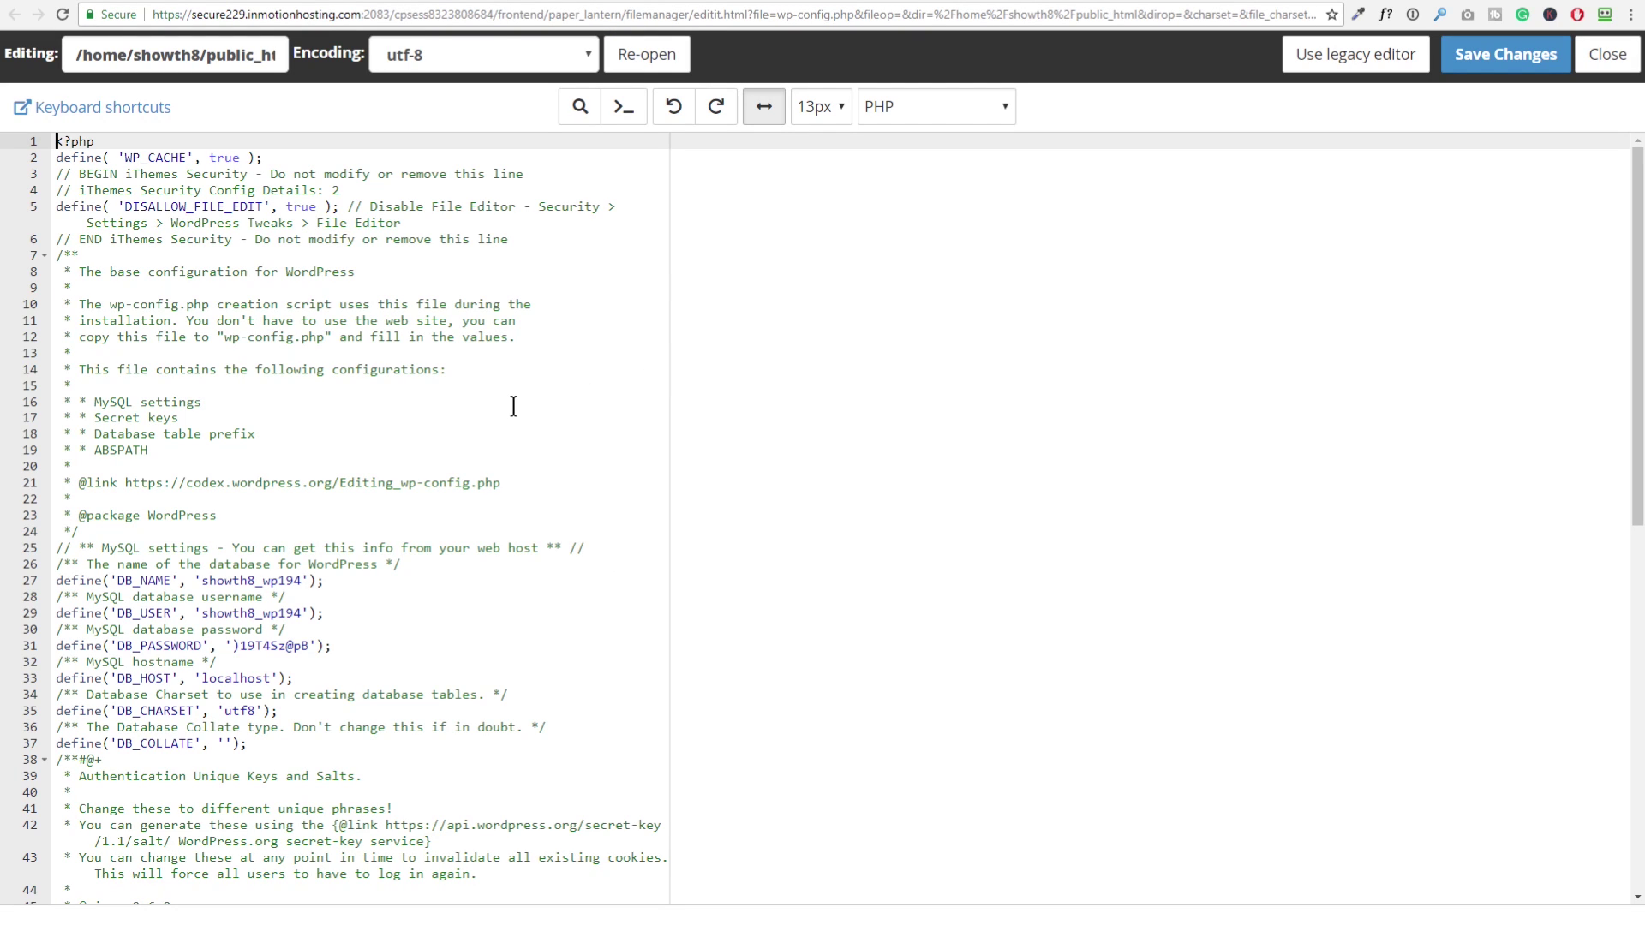
- Change WP_DEBUG from false to true on line 75 and save wp-config.php
scroll(362, 384, "down", 1)
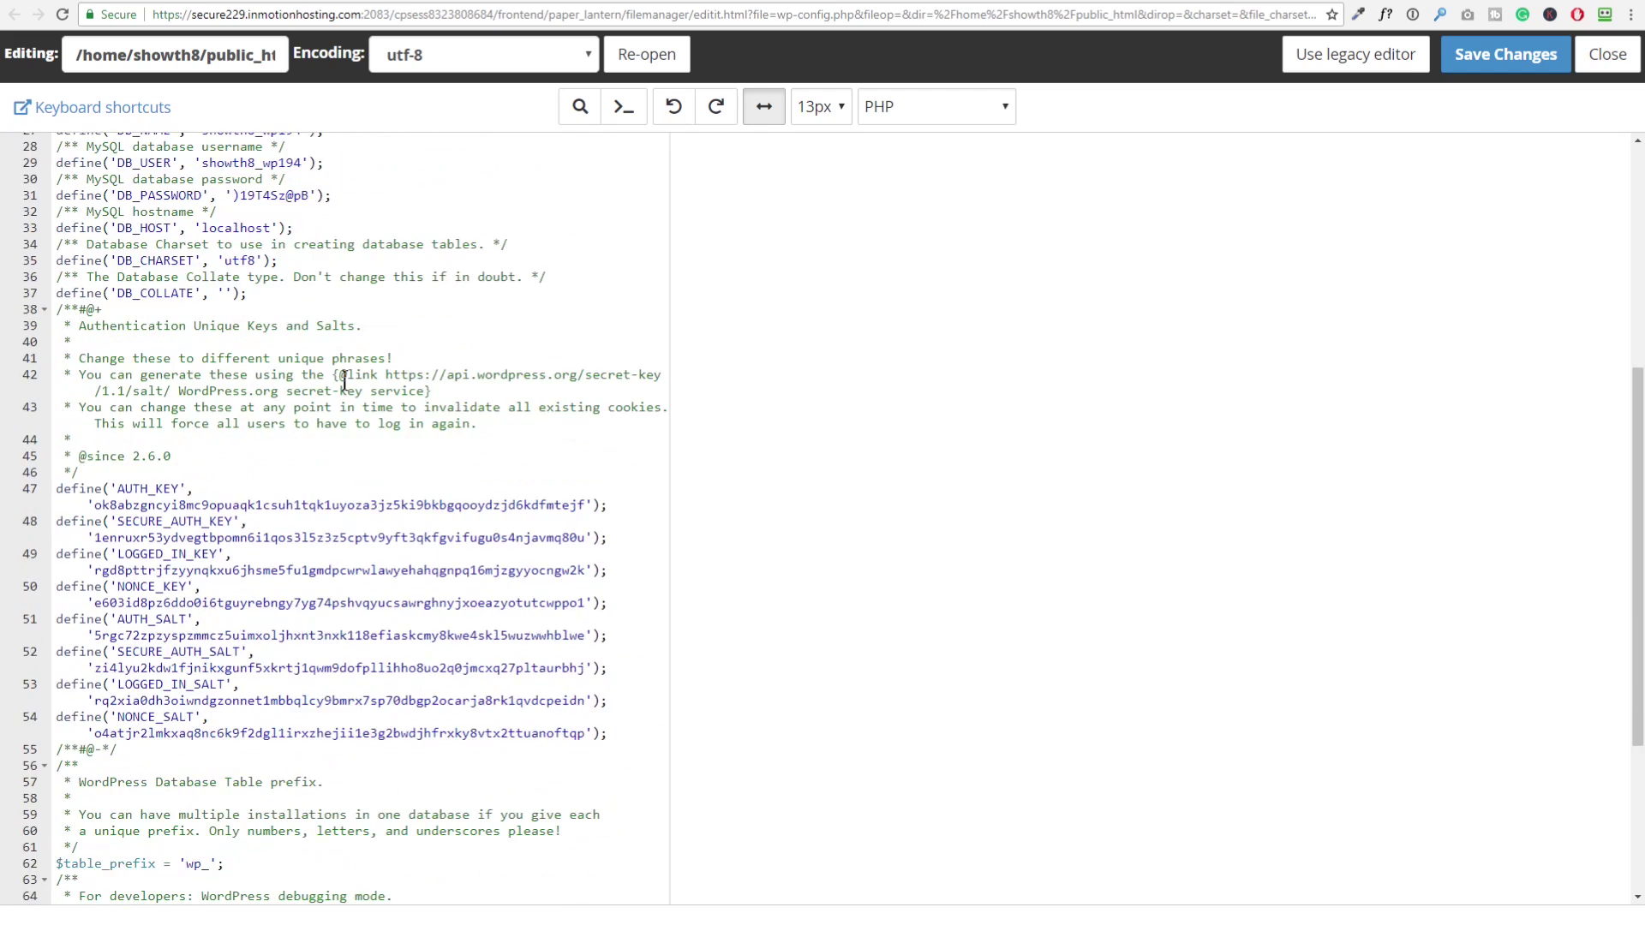
scroll(344, 382, "down", 3)
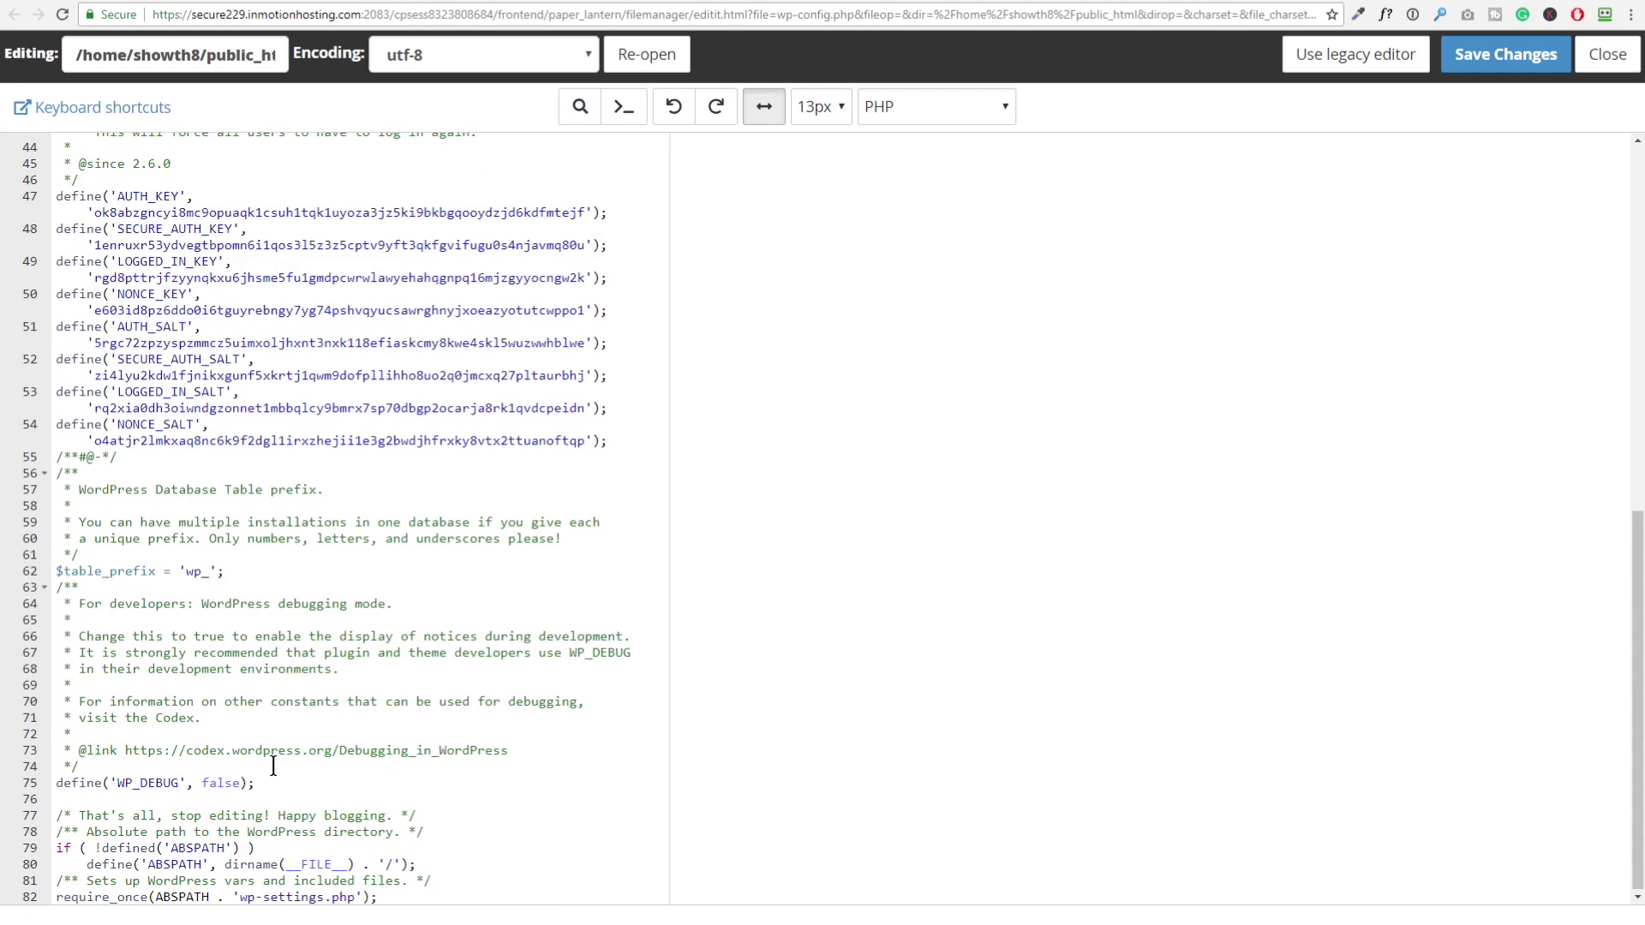
left_click_drag(257, 783, 34, 785)
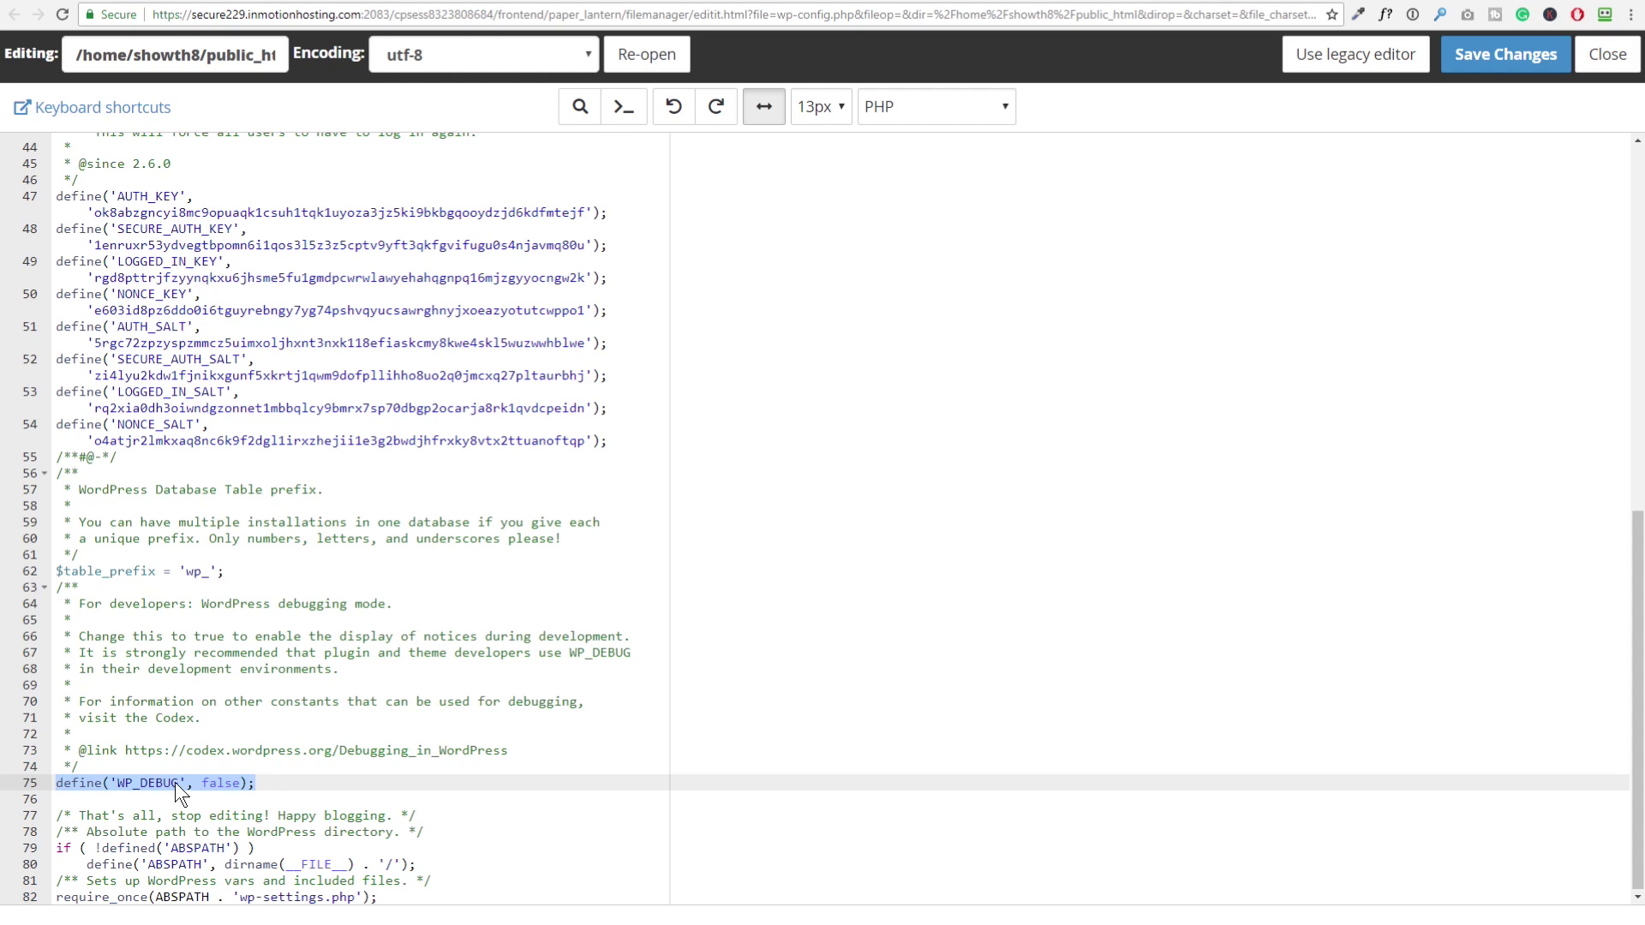
left_click(209, 785)
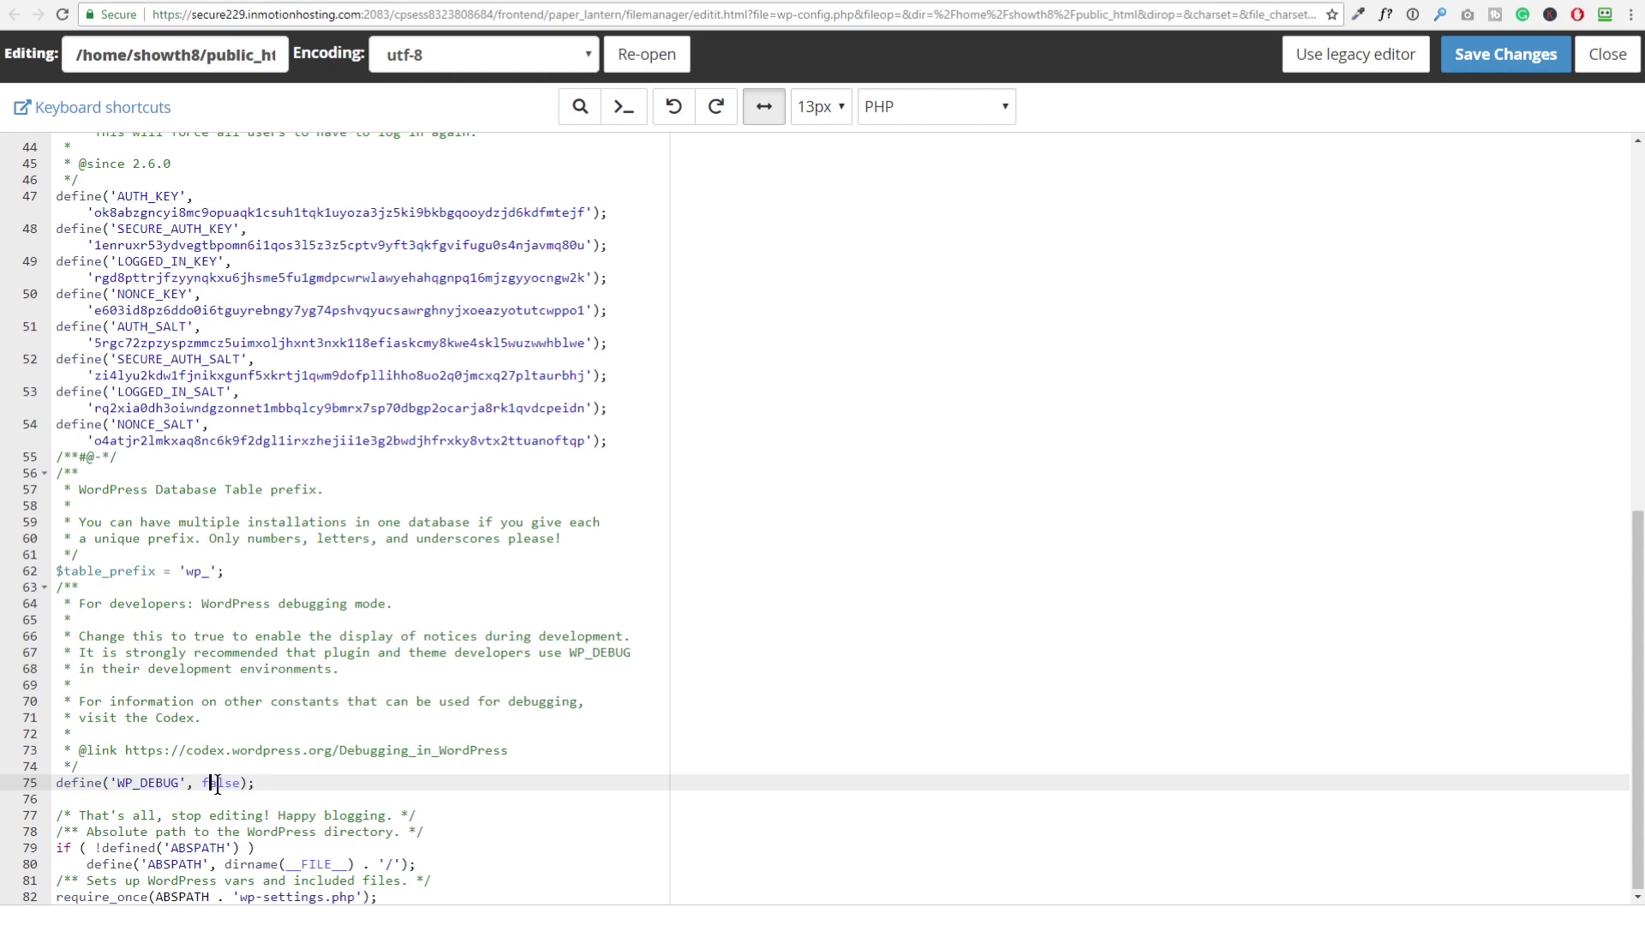
double_click(218, 786)
type("true")
left_click(1507, 59)
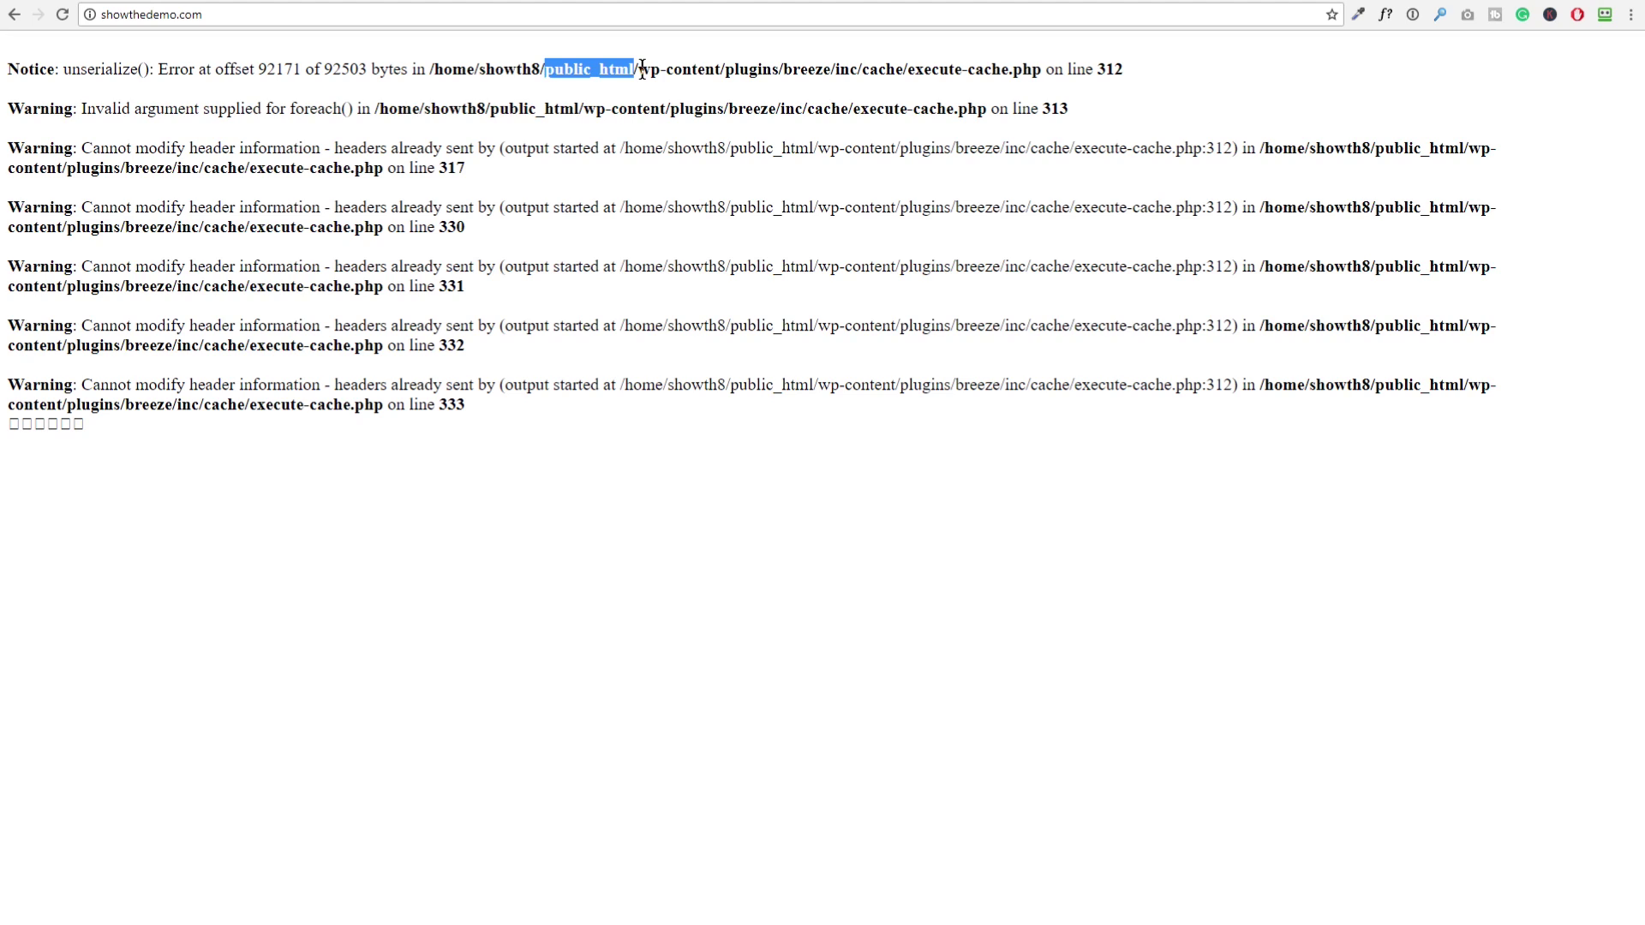
- Check the live site's PHP warnings about Breeze's execute-cache.php, then return to File Manager
left_click(1107, 2)
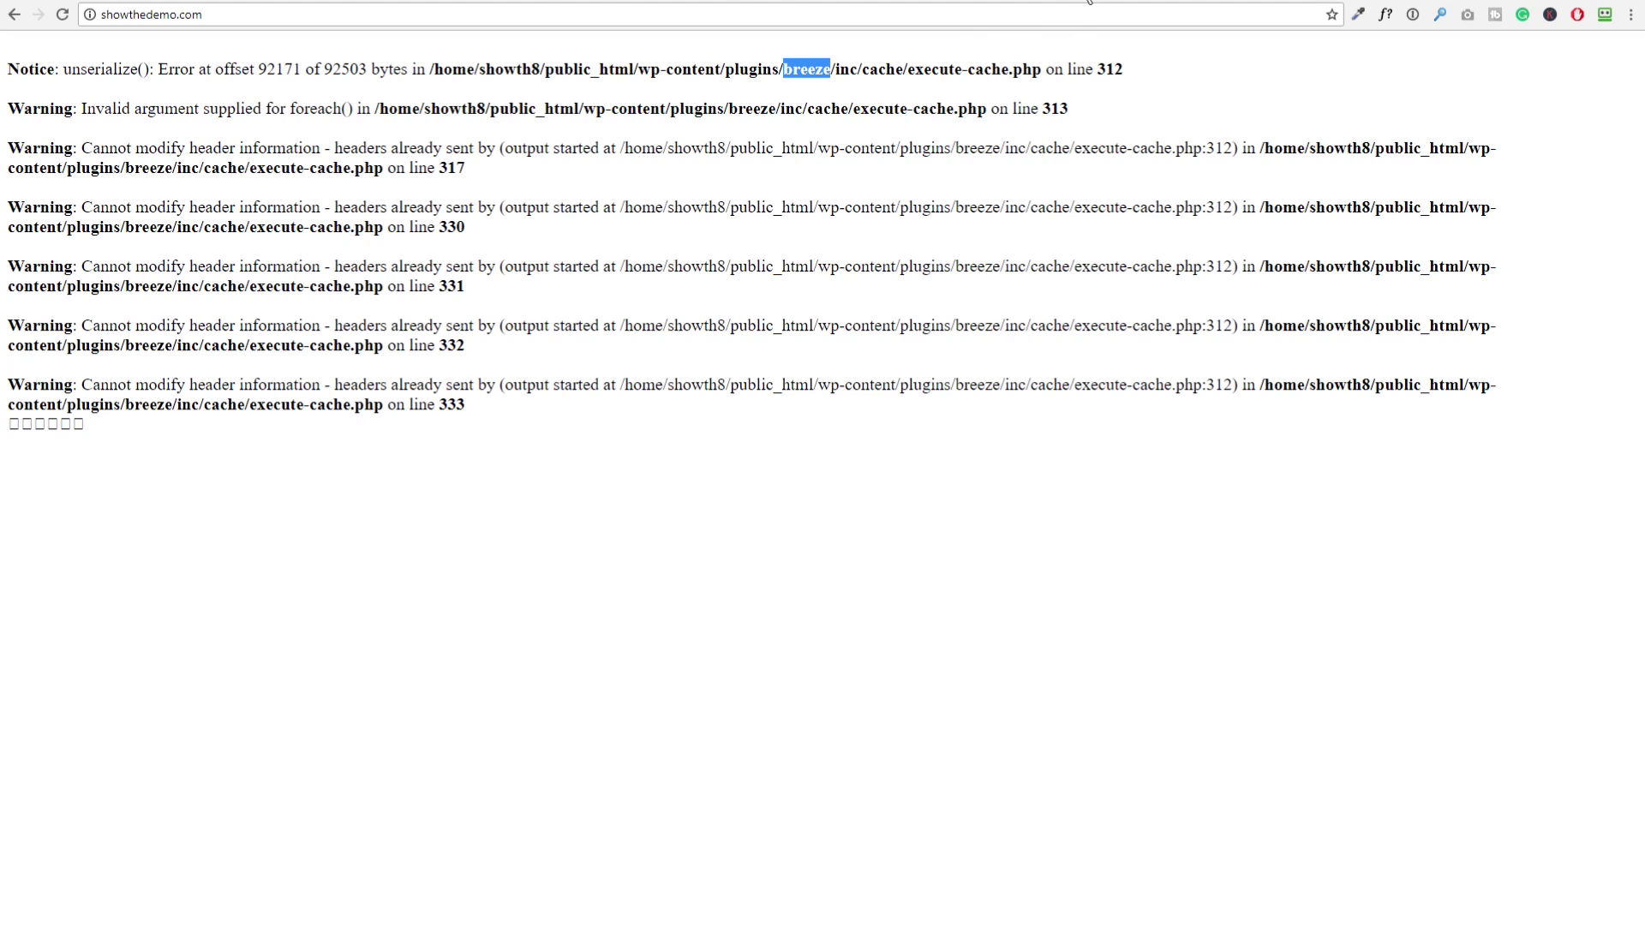
left_click(1089, 1)
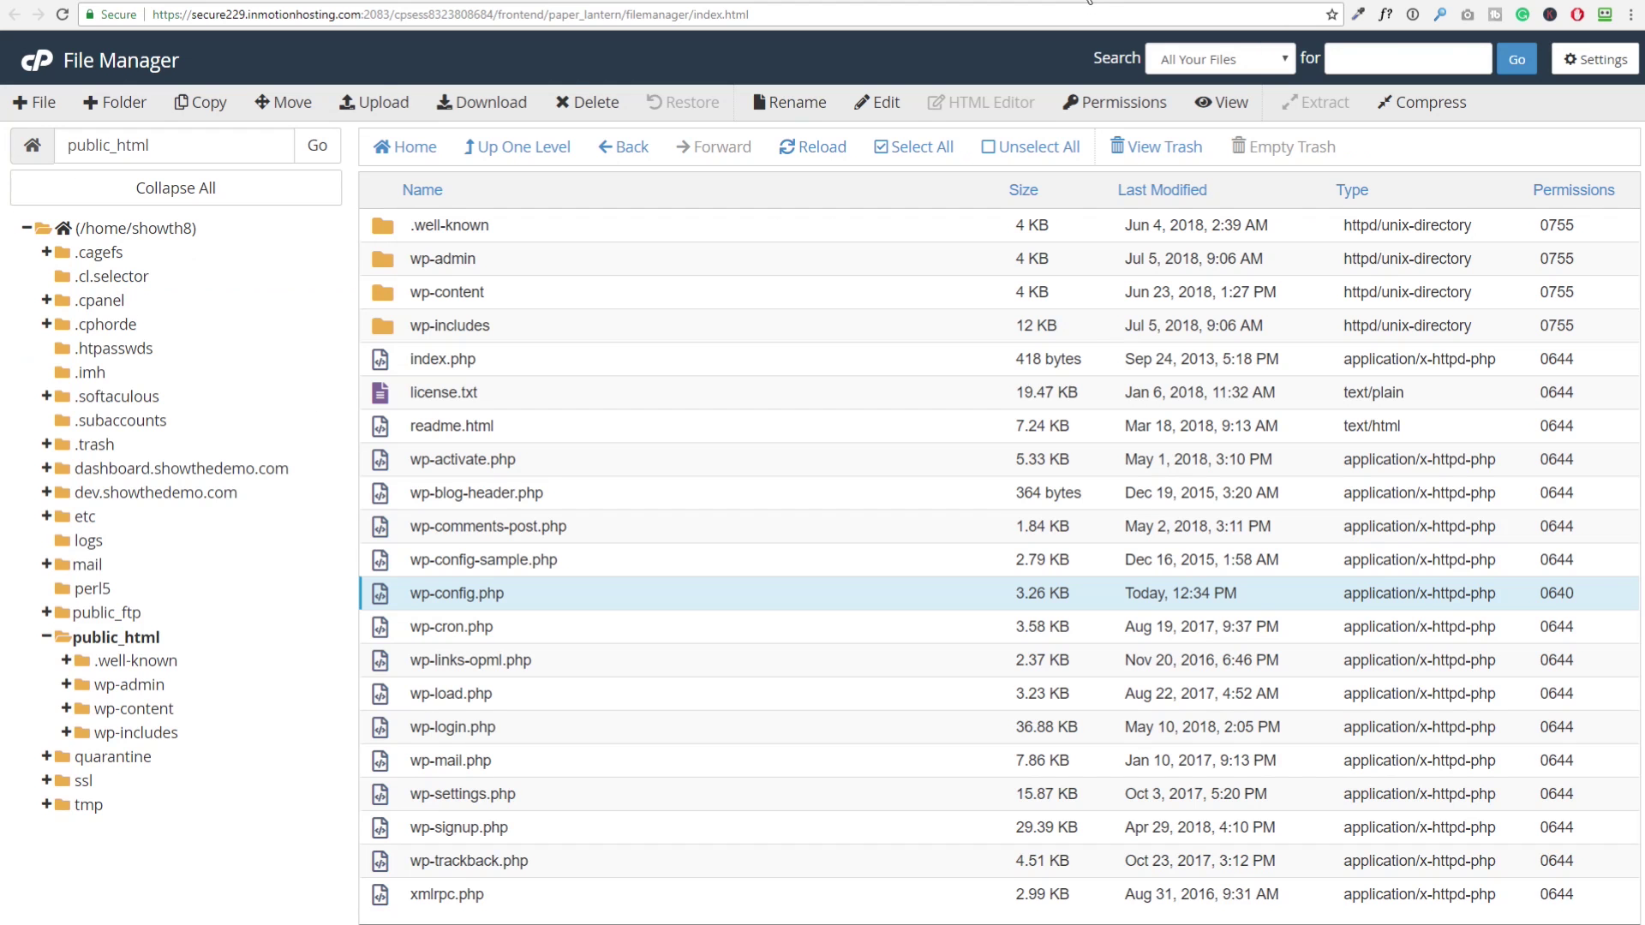
- Go into wp-content/plugins and start renaming the breeze plugin folder
double_click(575, 289)
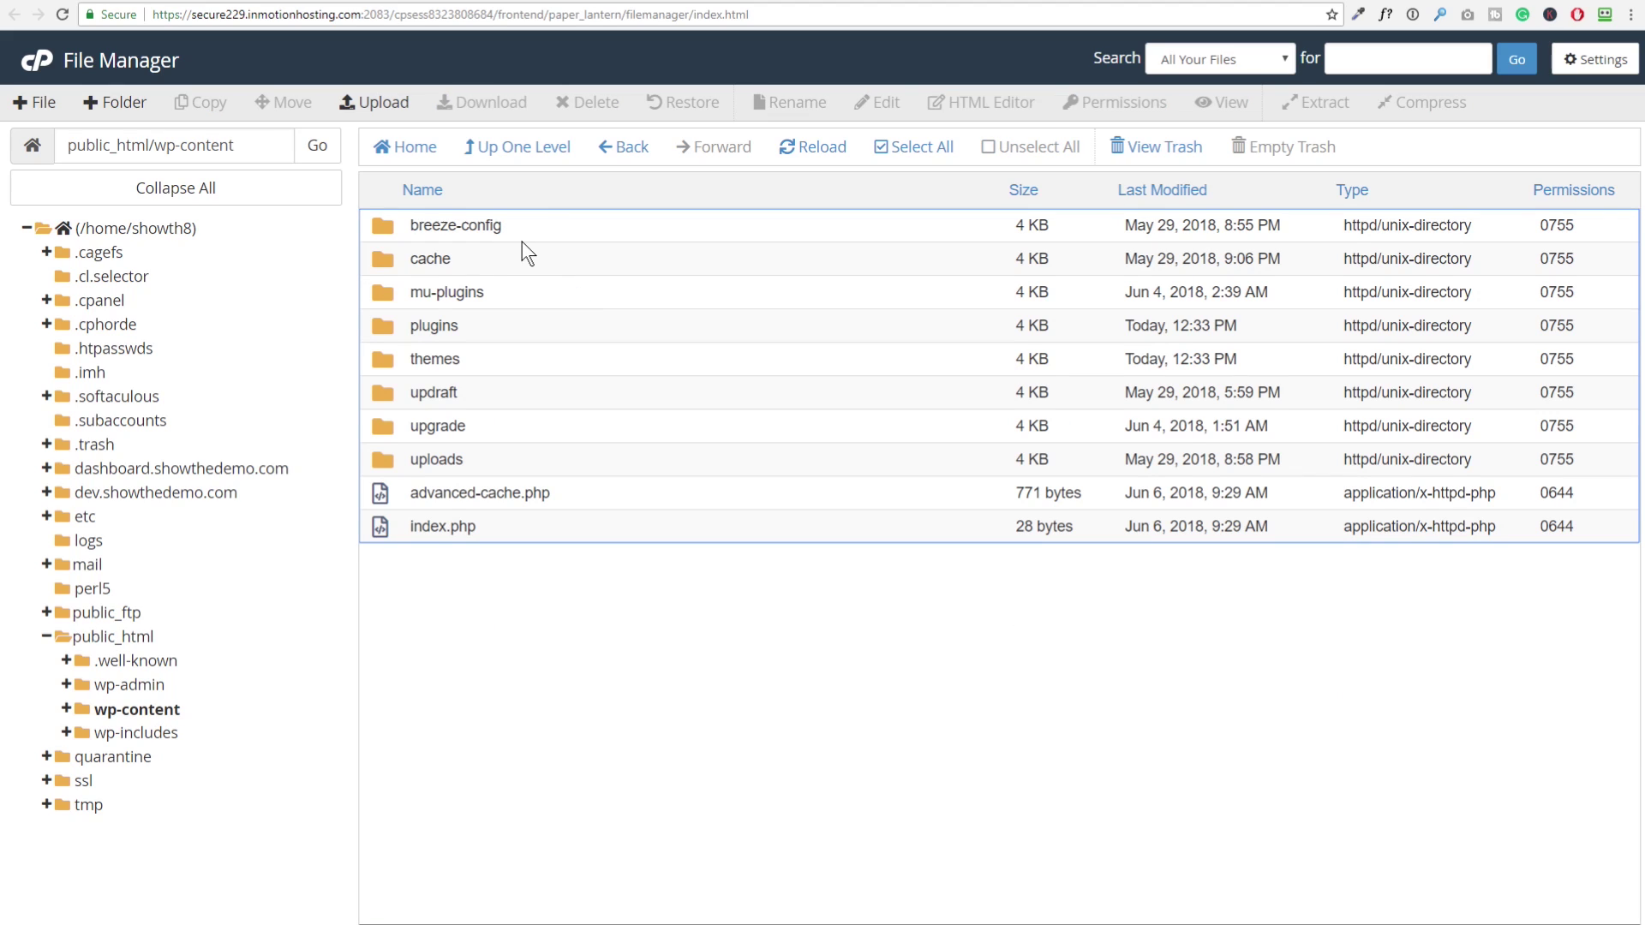
double_click(518, 324)
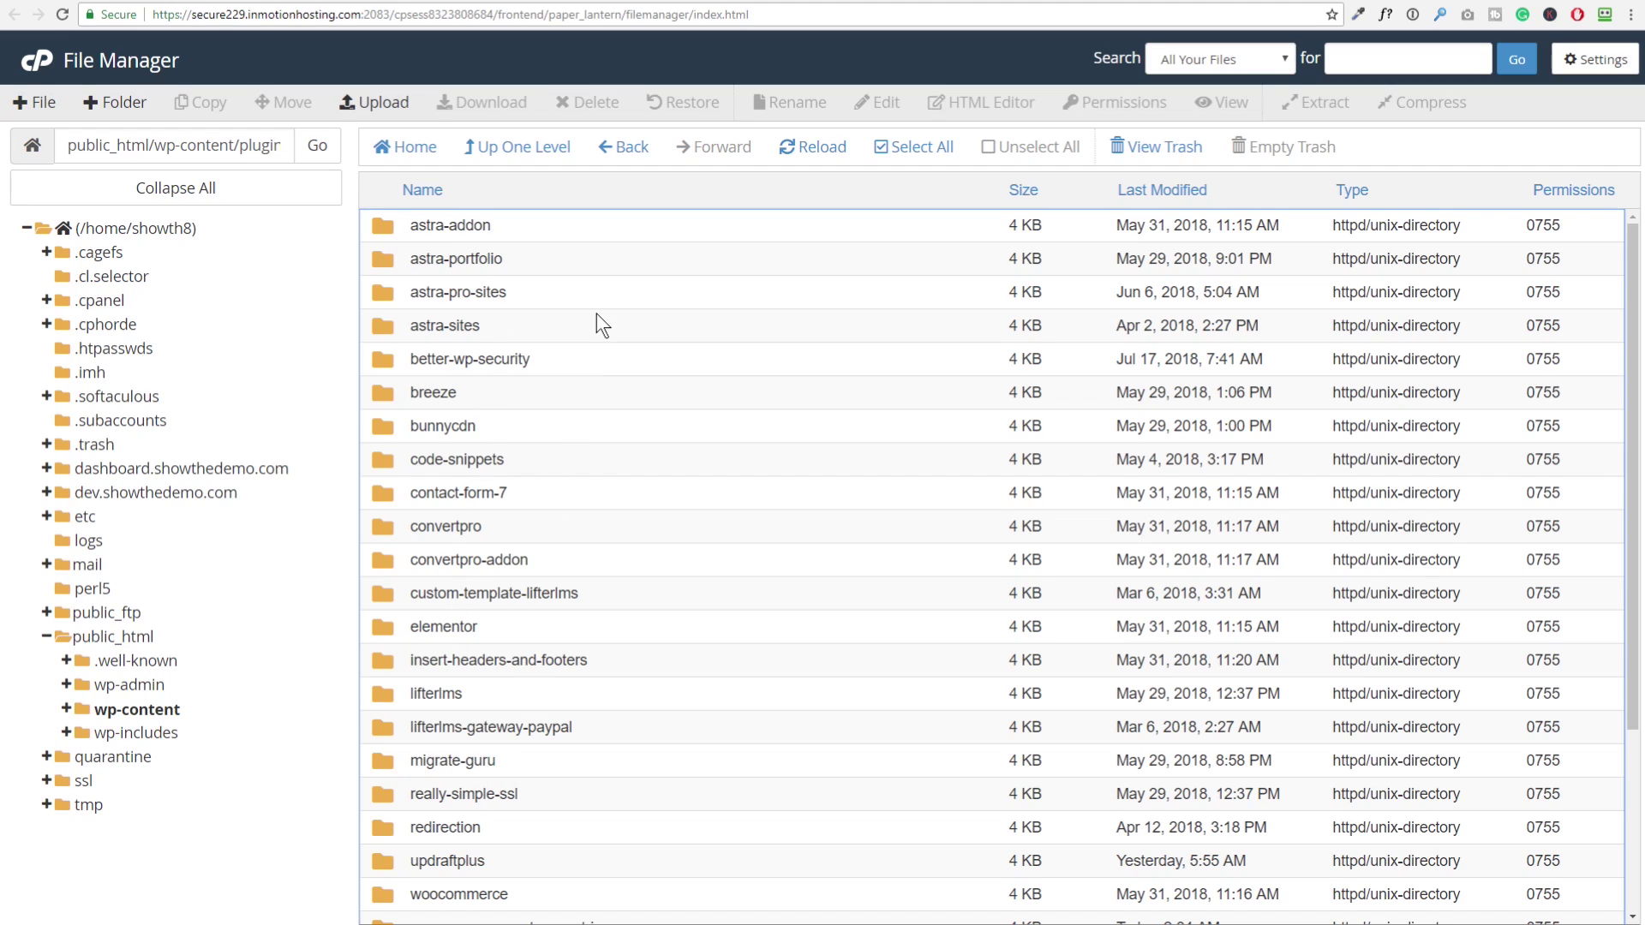
left_click(524, 230)
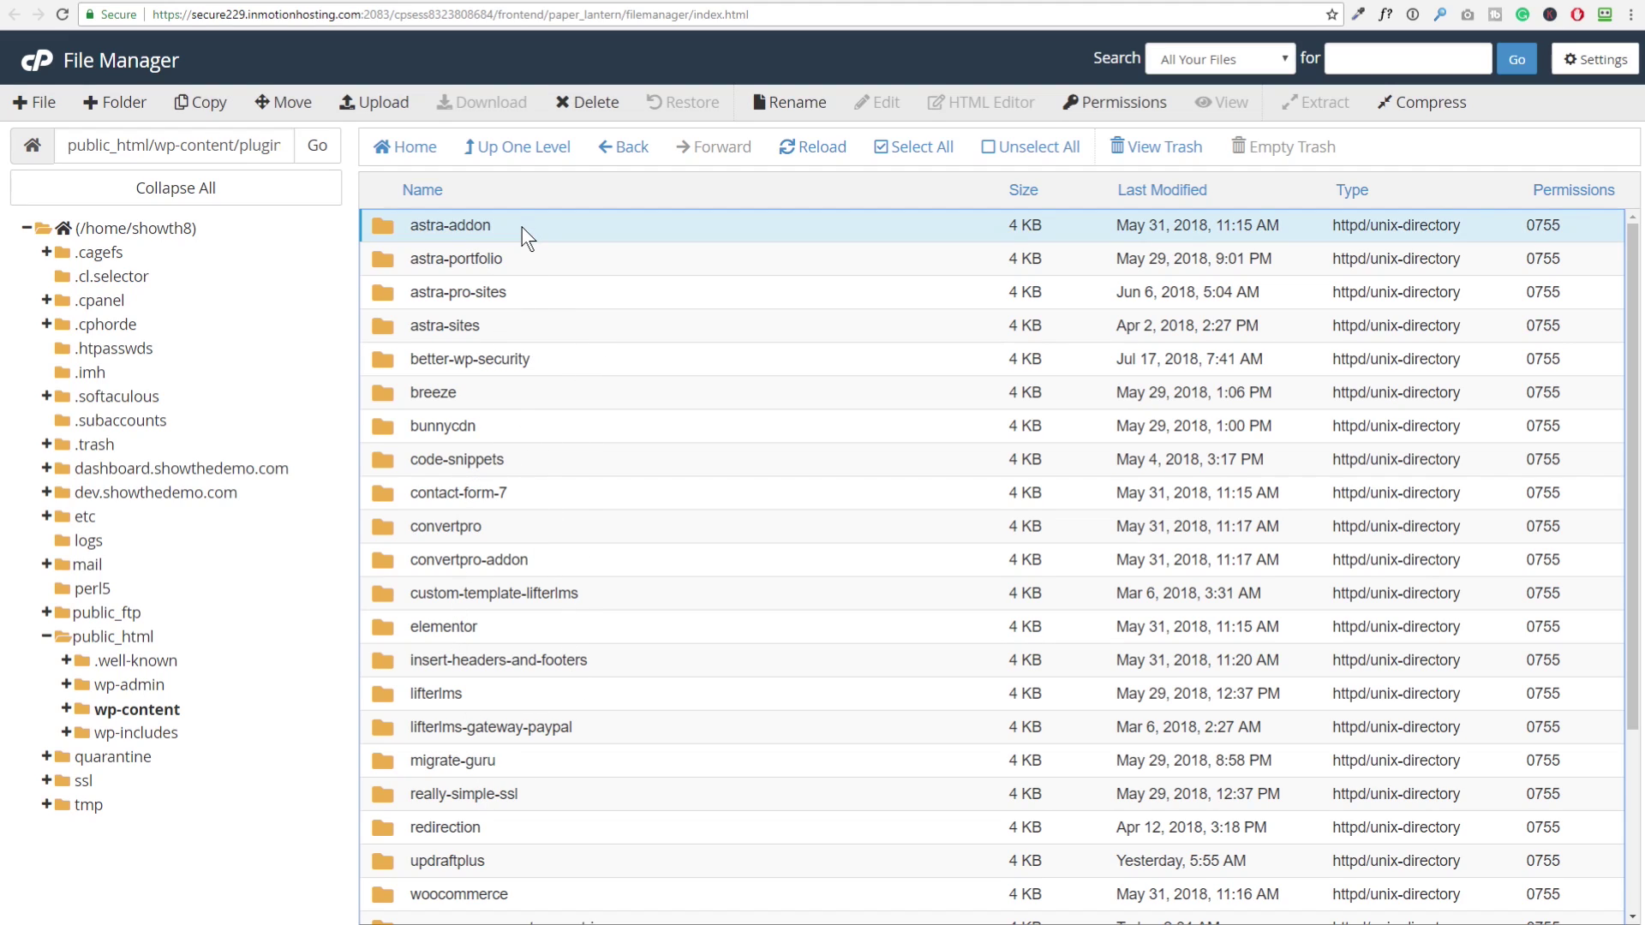
left_click(506, 393)
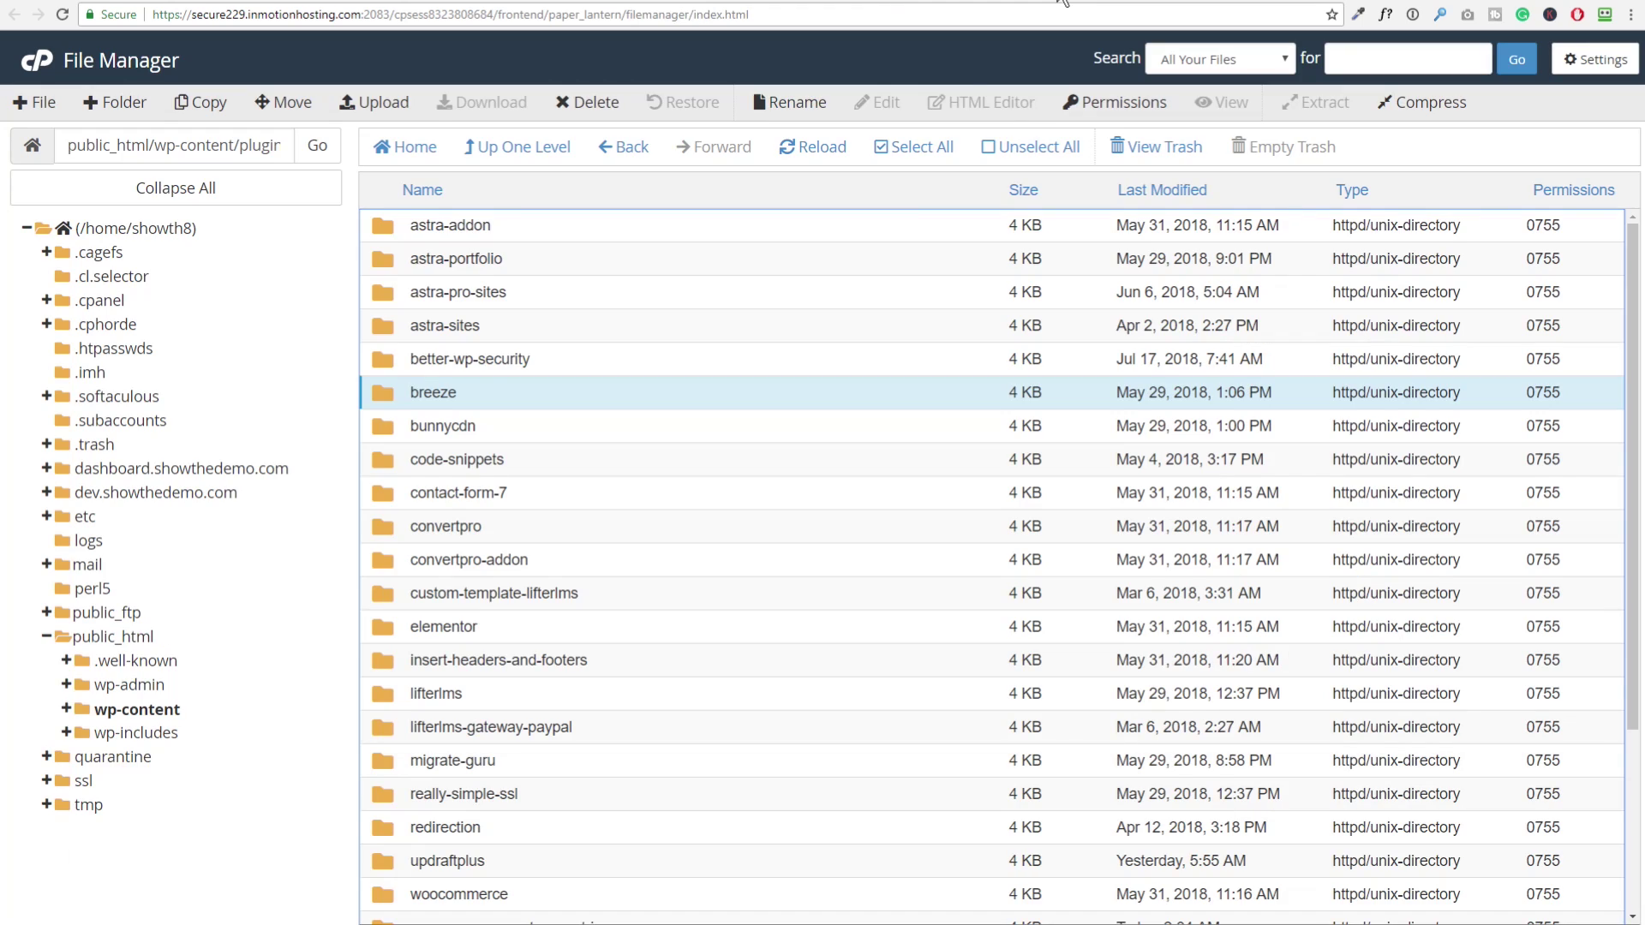
double_click(437, 392)
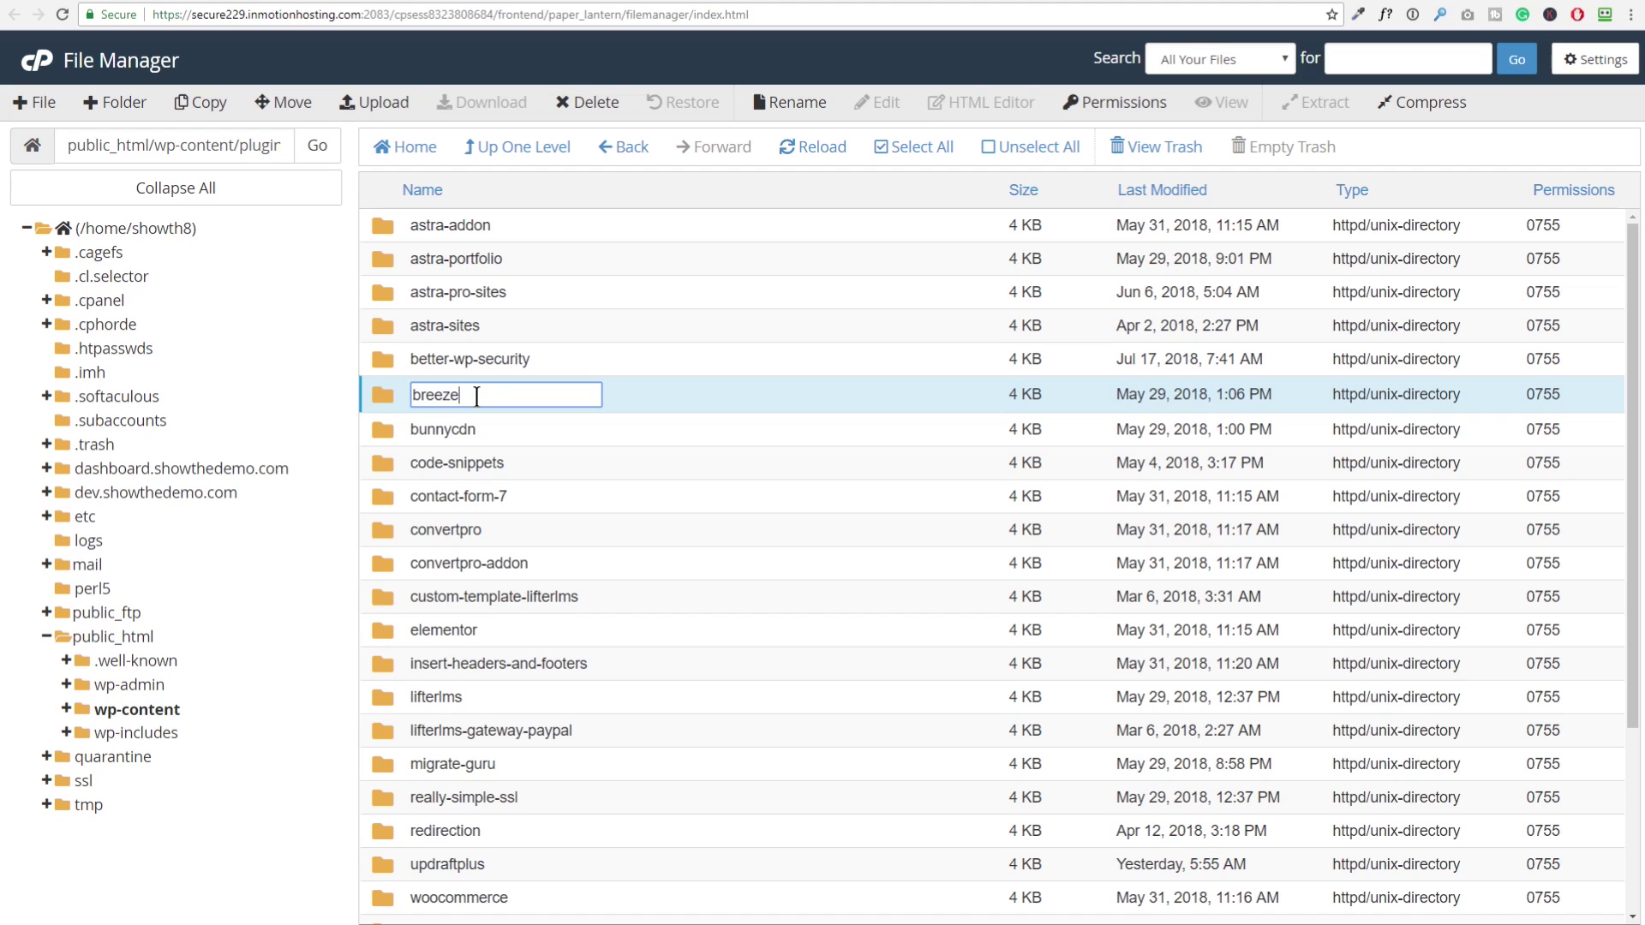
- Rename the breeze folder to breeze-bad and confirm the homepage loads normally
type("-bad")
key("Return")
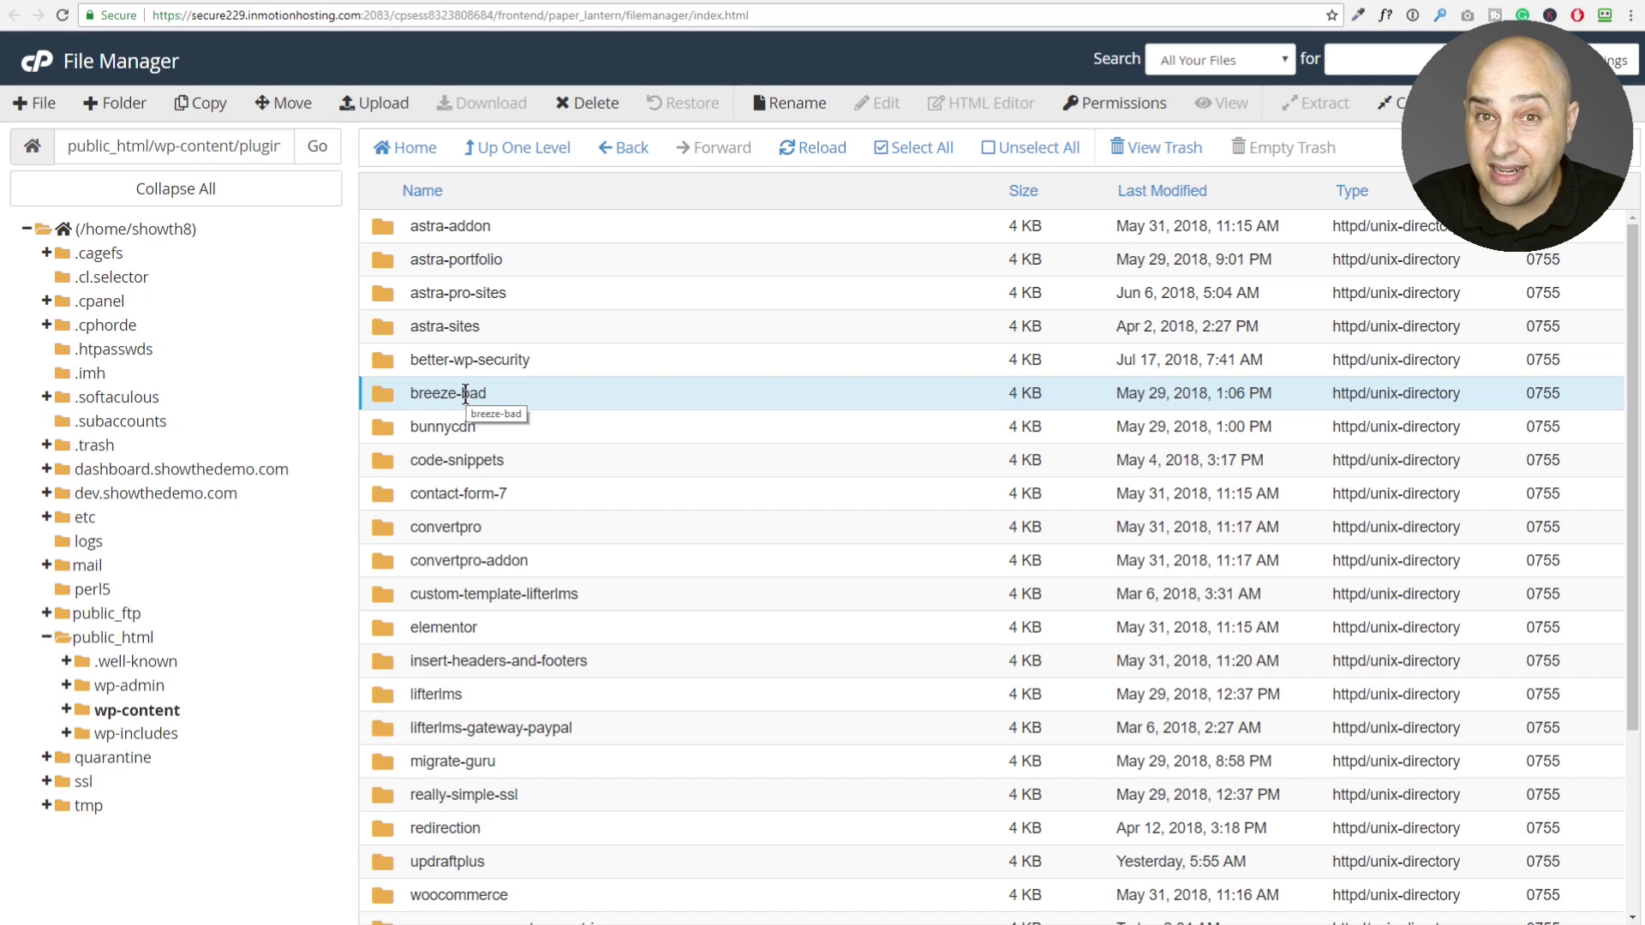
left_click(604, 5)
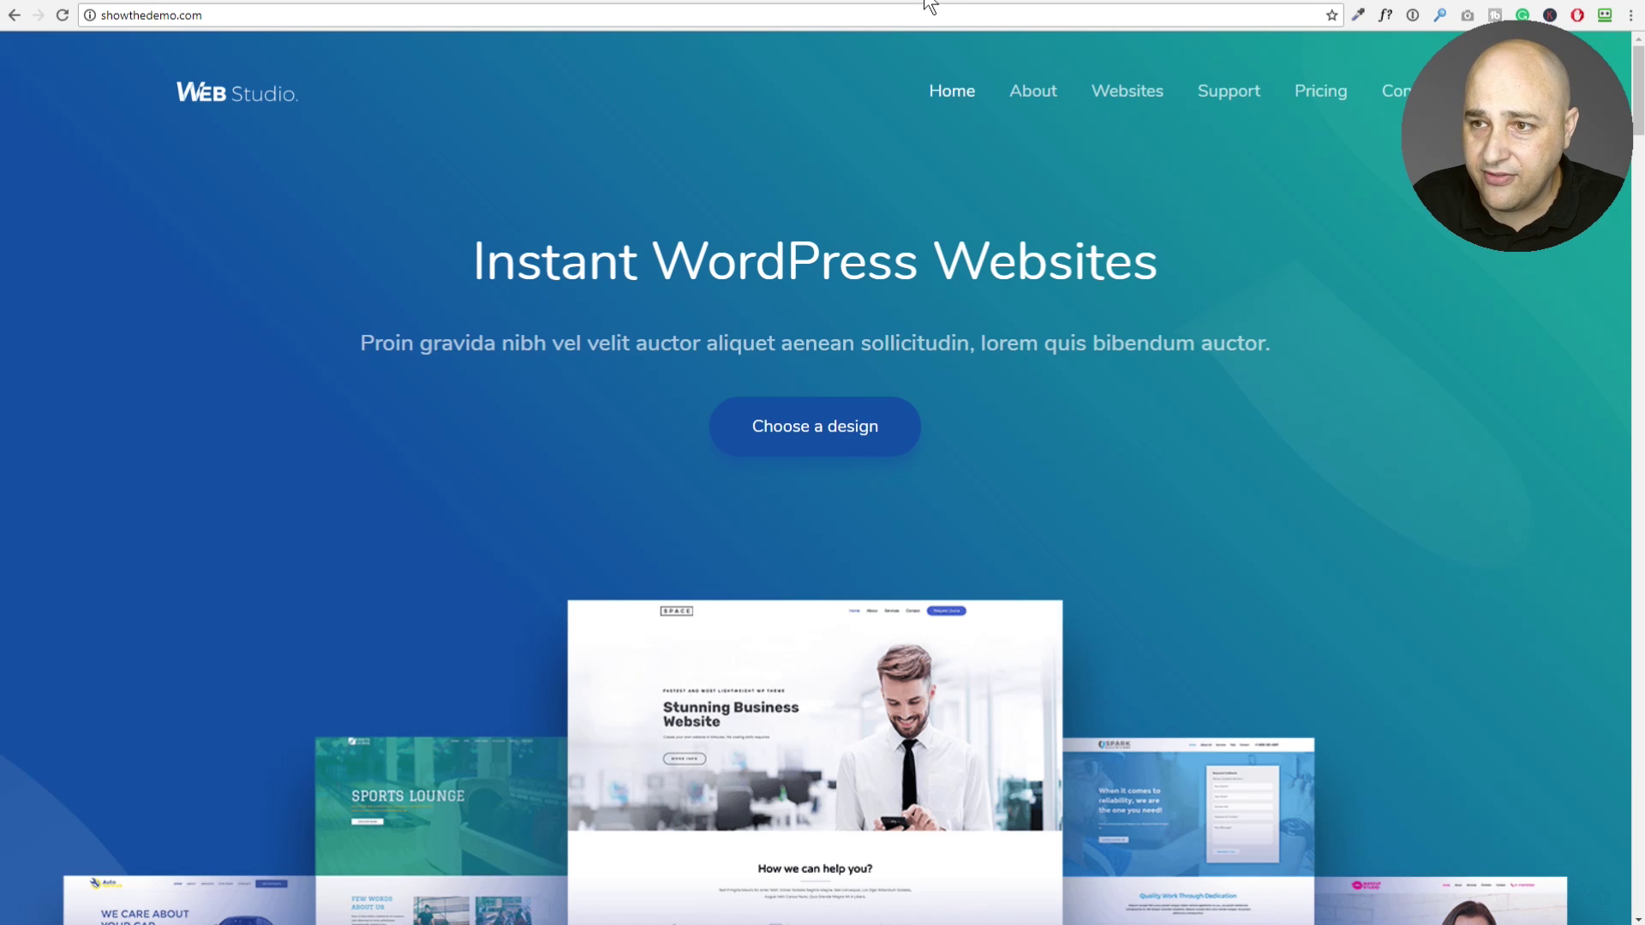
left_click(1053, 6)
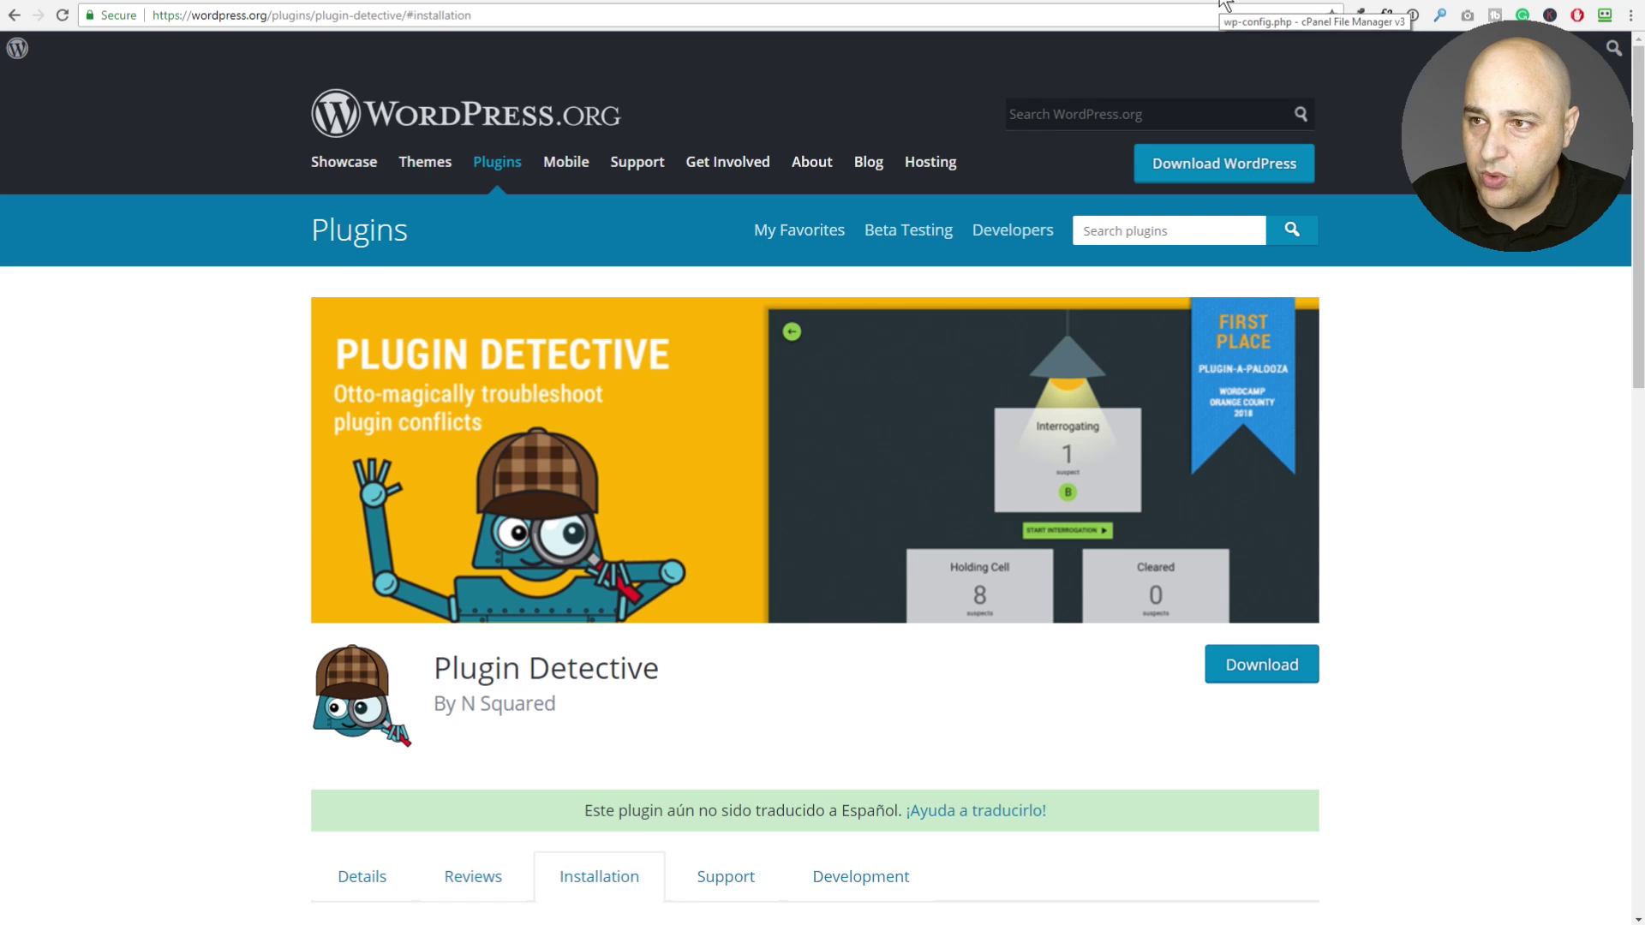
- Strip the '-bad' suffix so the folder is named breeze again, then check the live site
left_click(1089, 5)
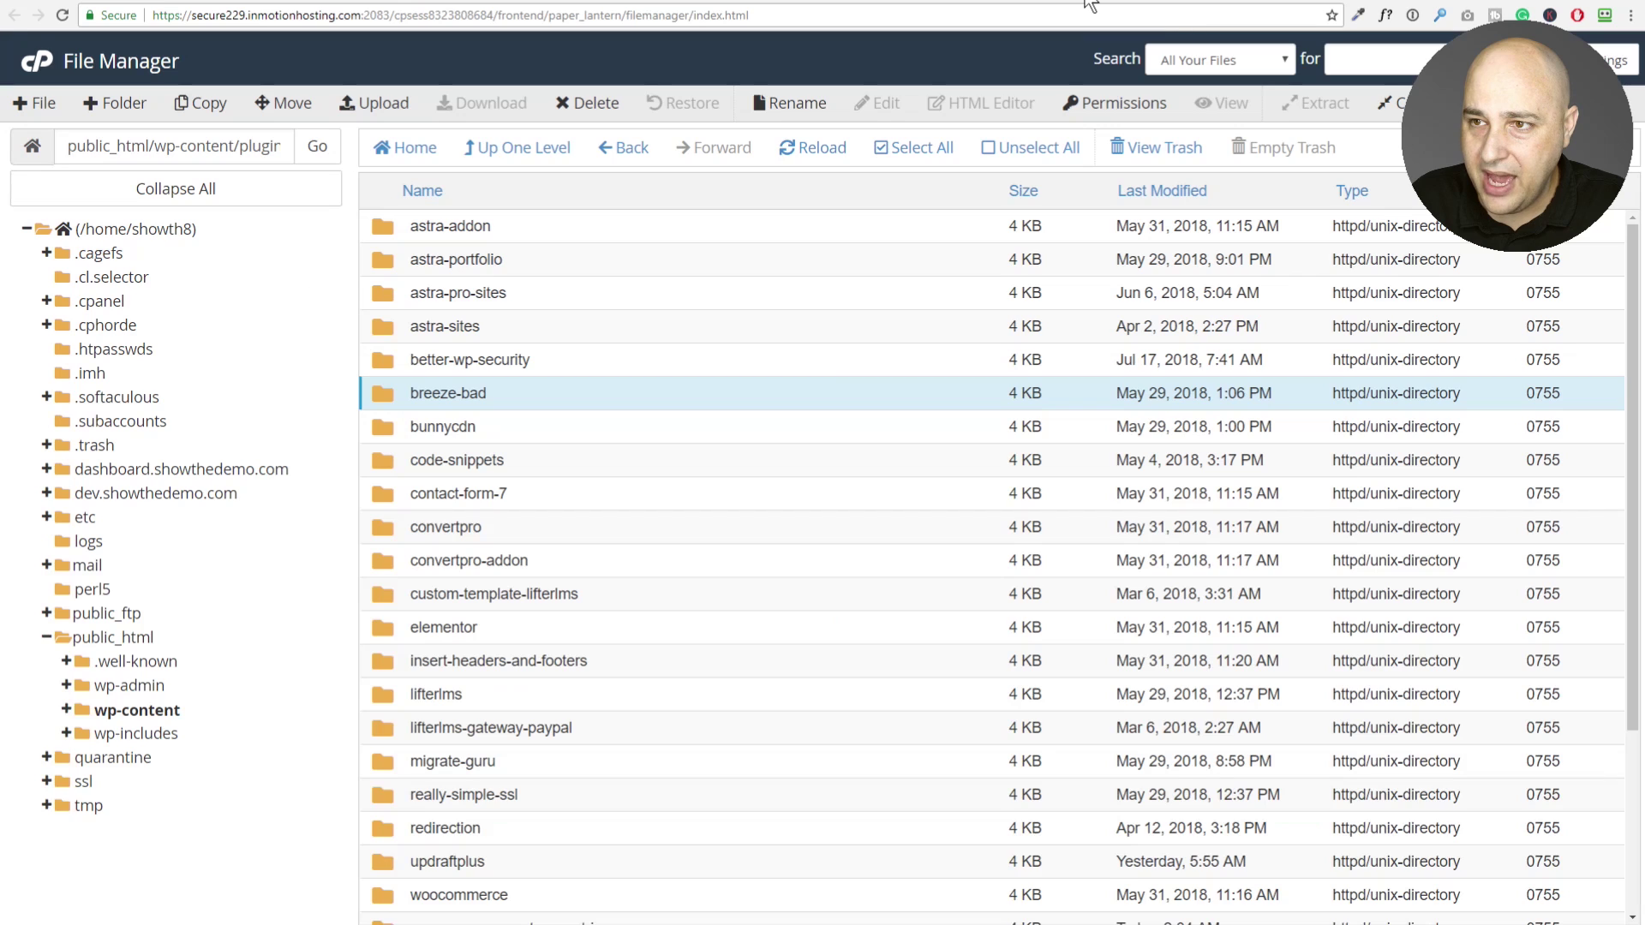
left_click(447, 393)
left_click(502, 395)
key("BackSpace")
key("BackSpace")
key("BackSpace")
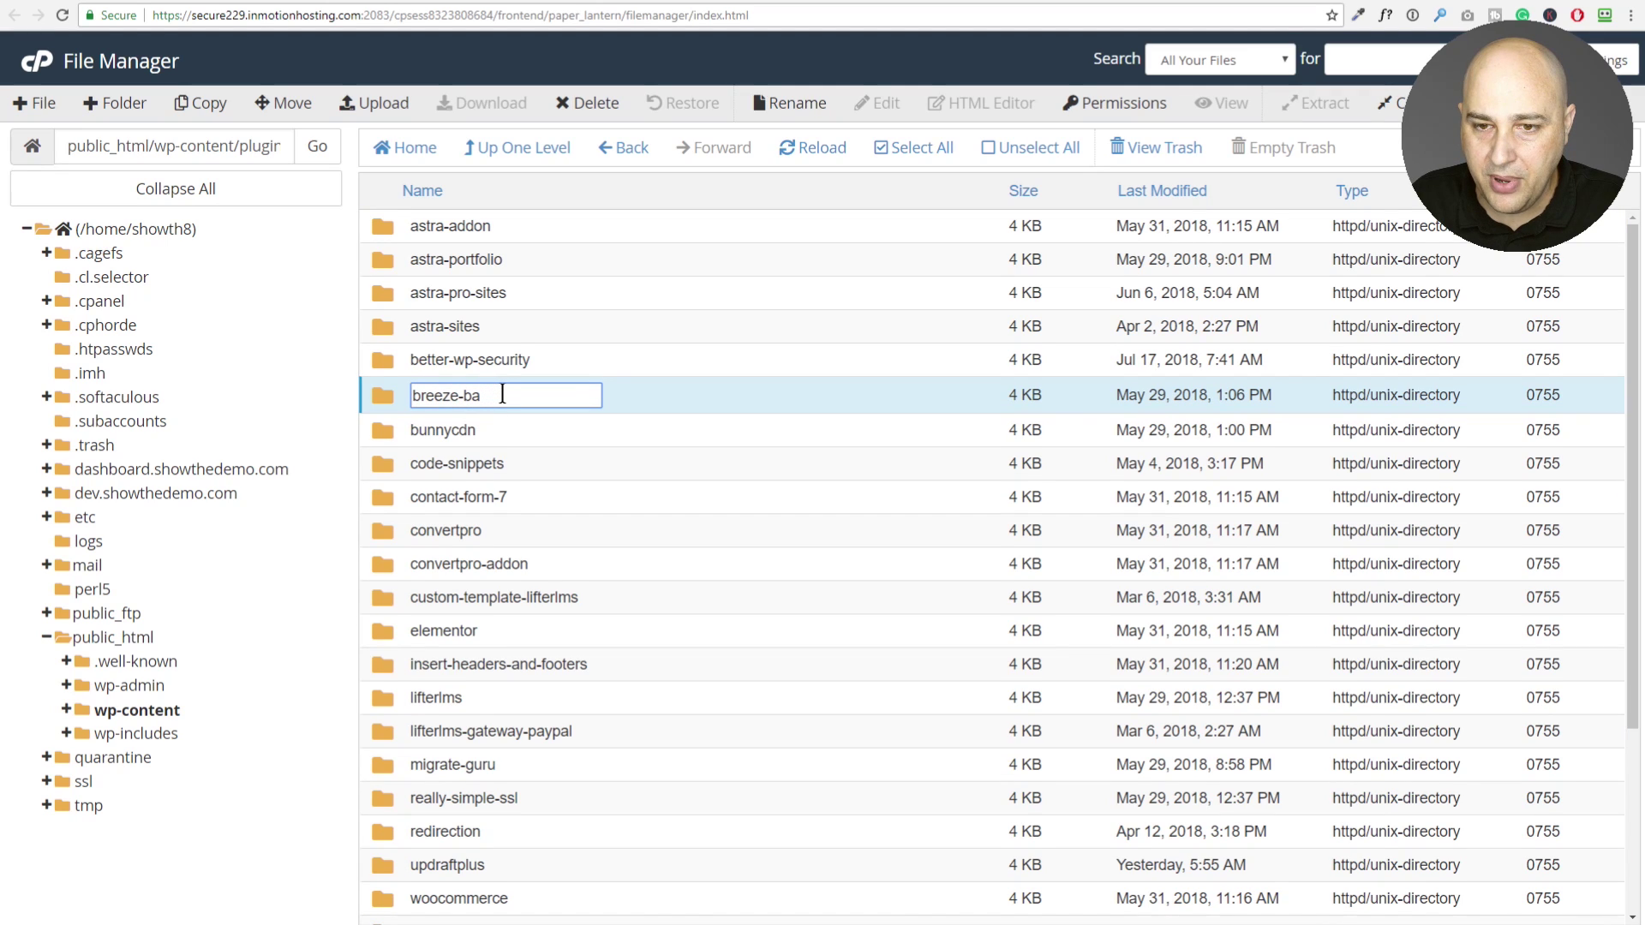
key("BackSpace")
key("Return")
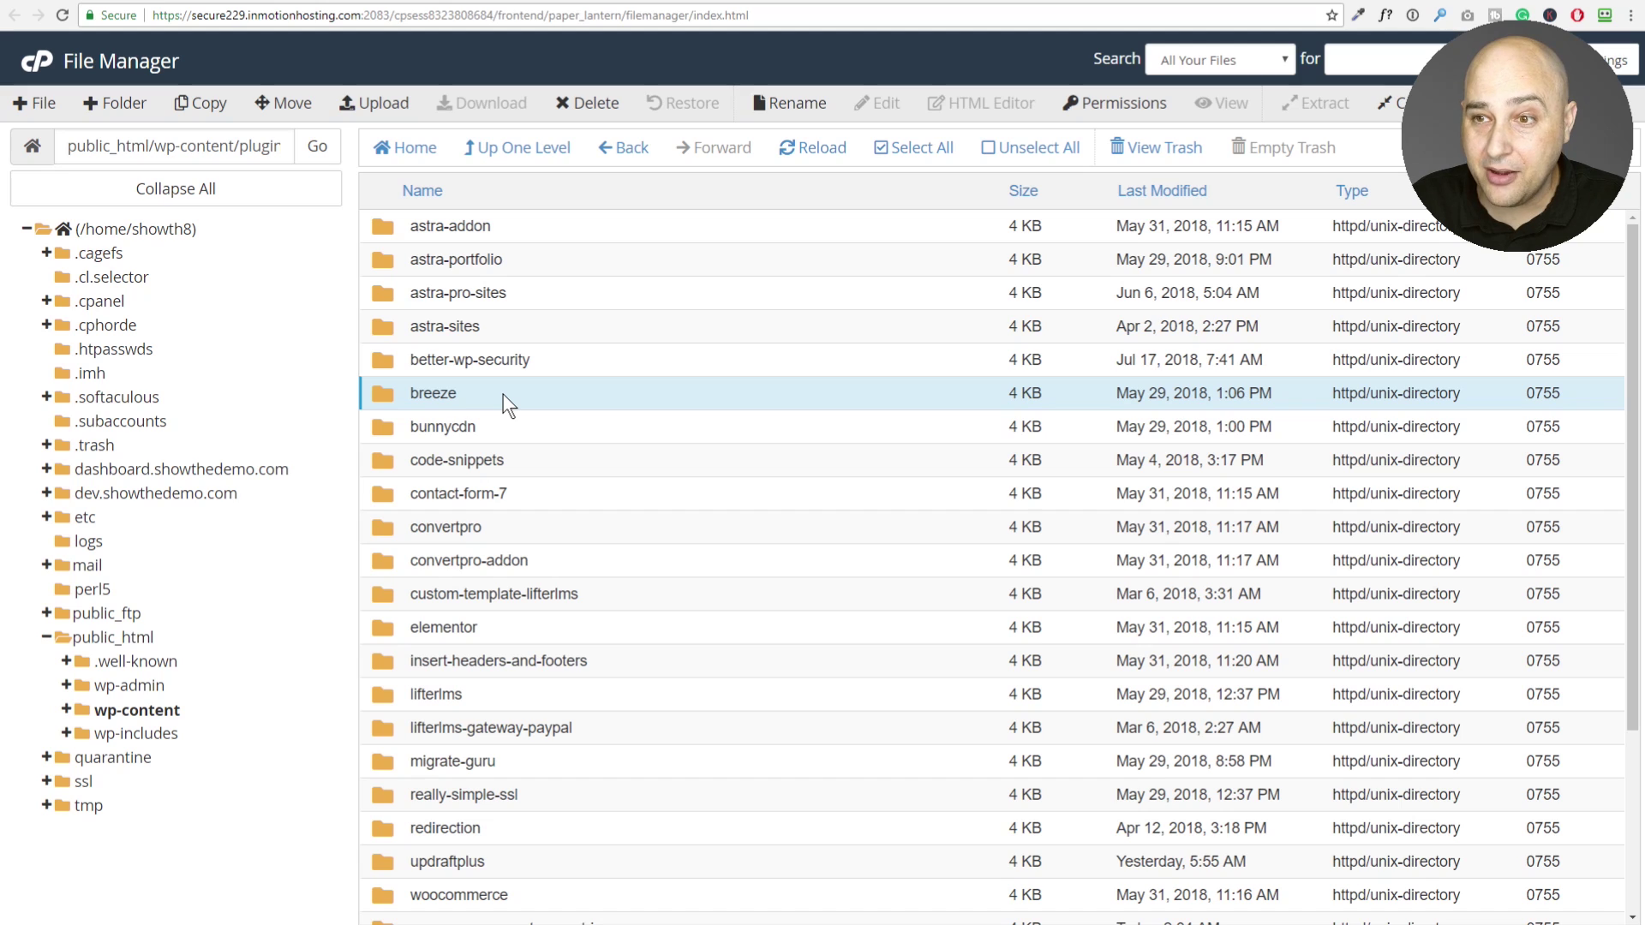
left_click(295, 3)
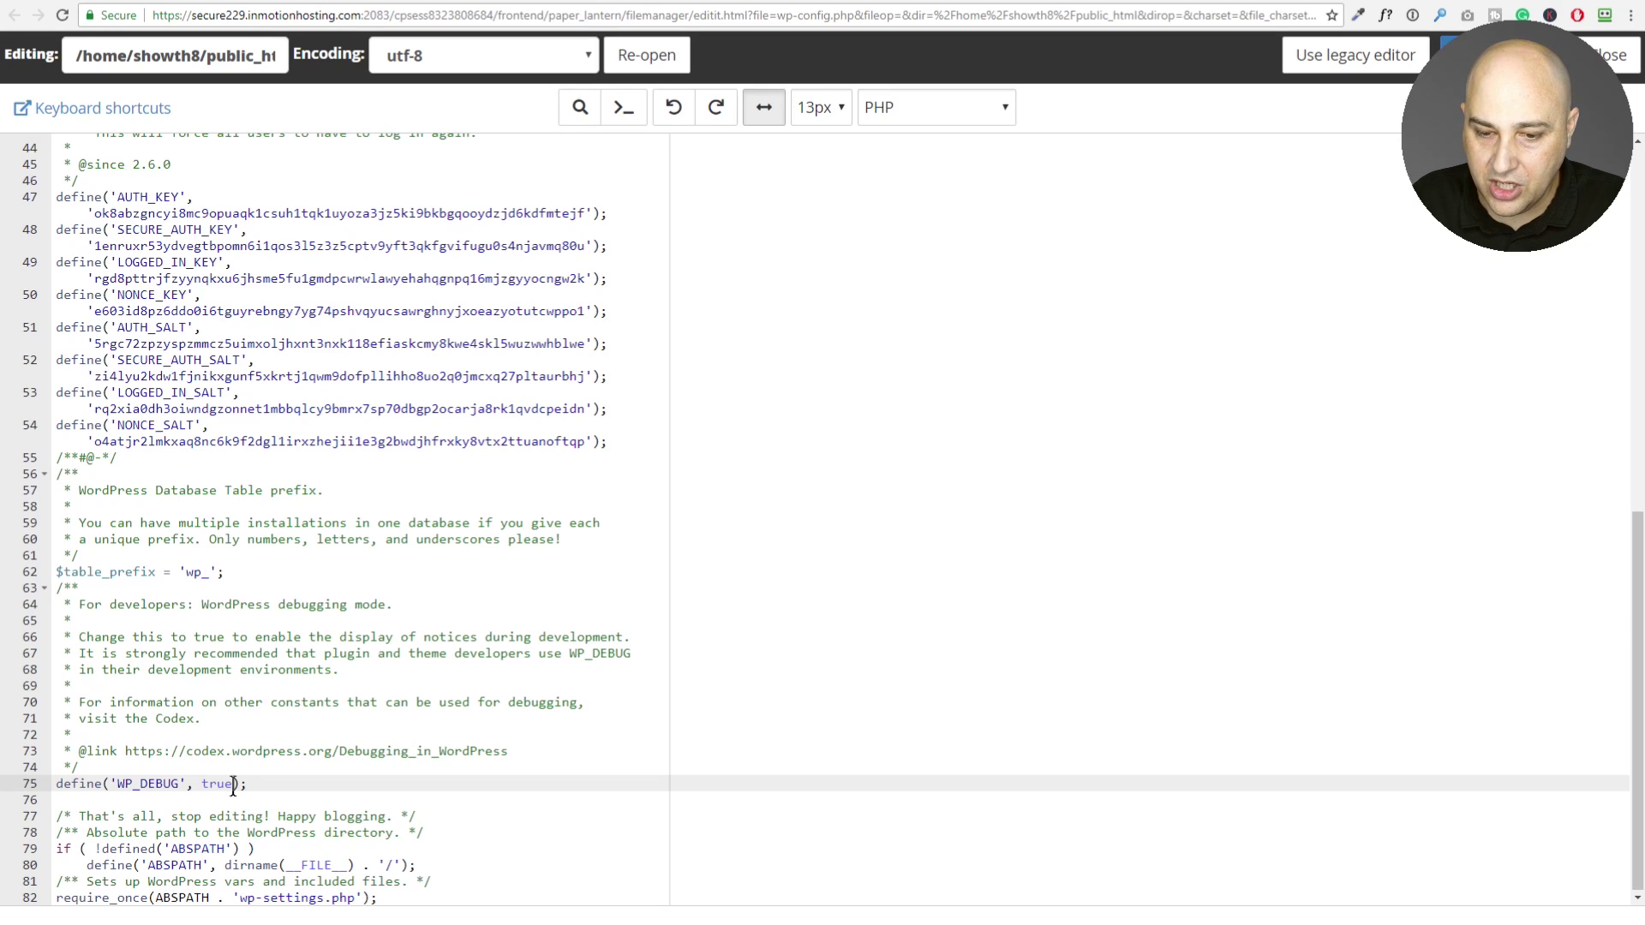
- Set WP_DEBUG back to false on line 75, save with Ctrl+S, and close the editor
left_click_drag(230, 783, 203, 783)
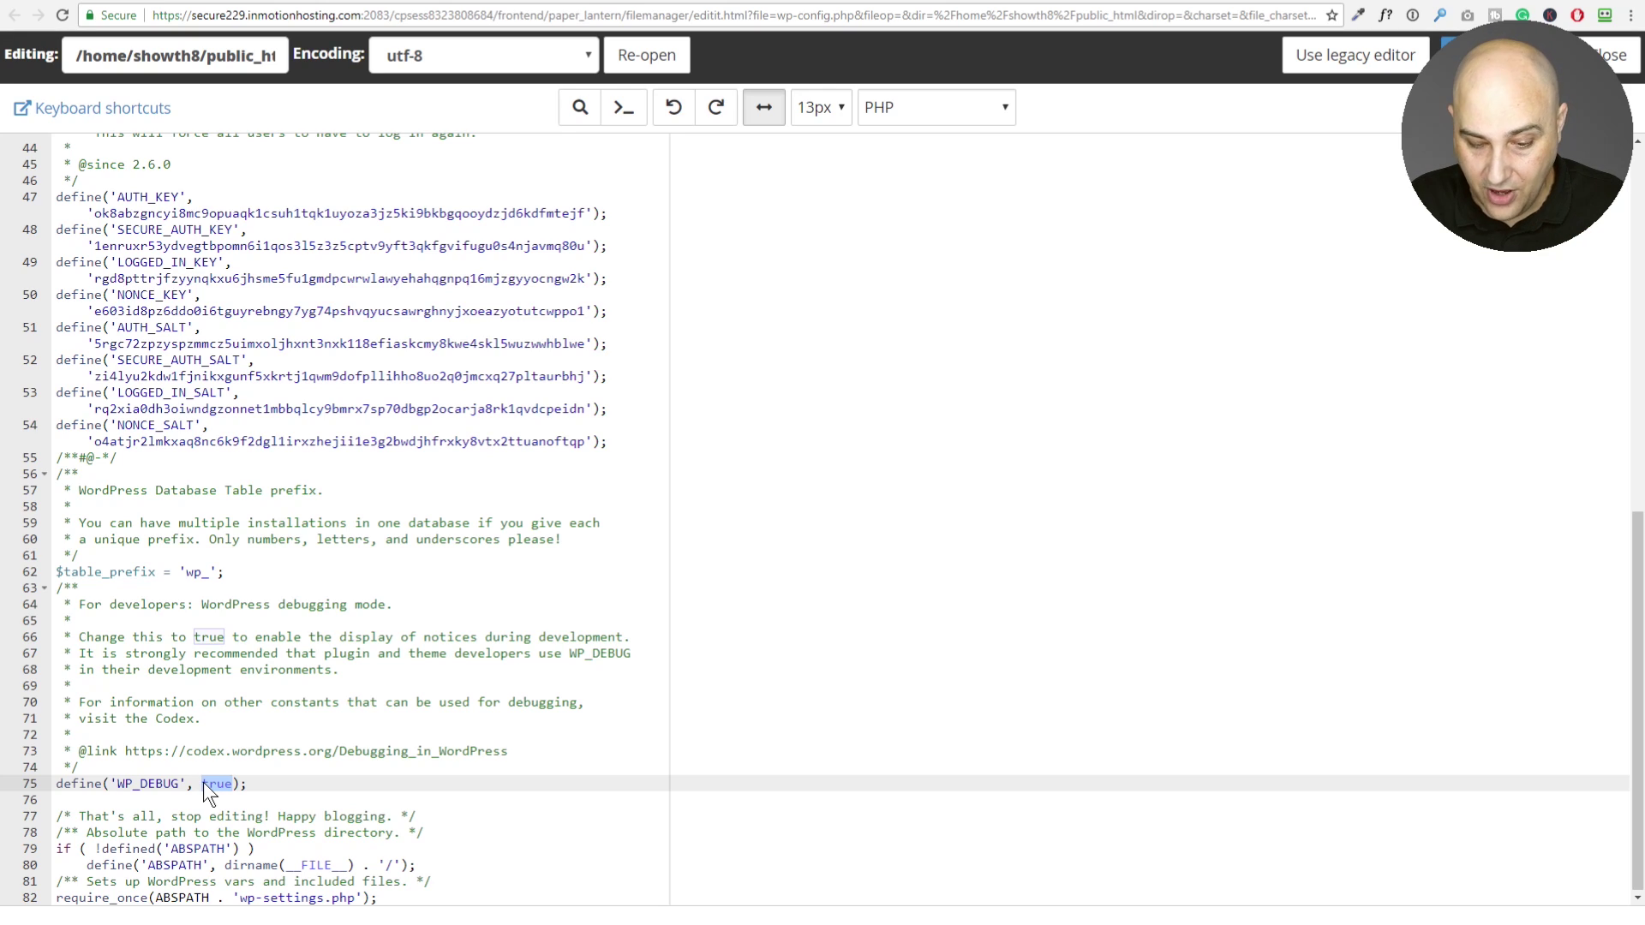
type("false")
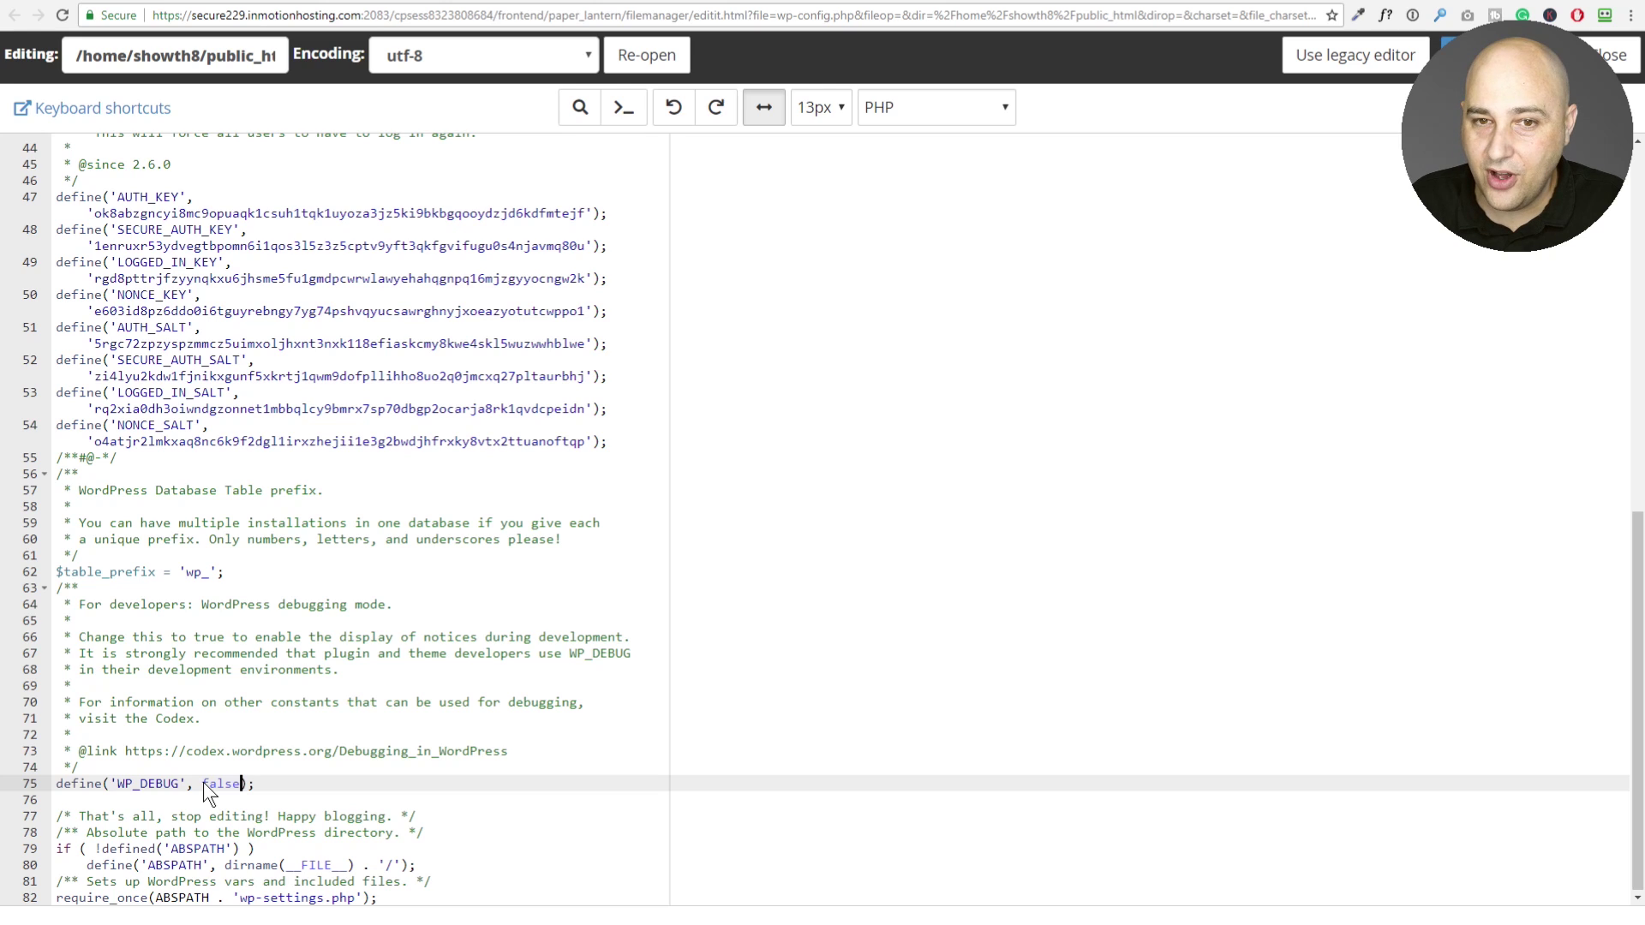
key("ctrl+s")
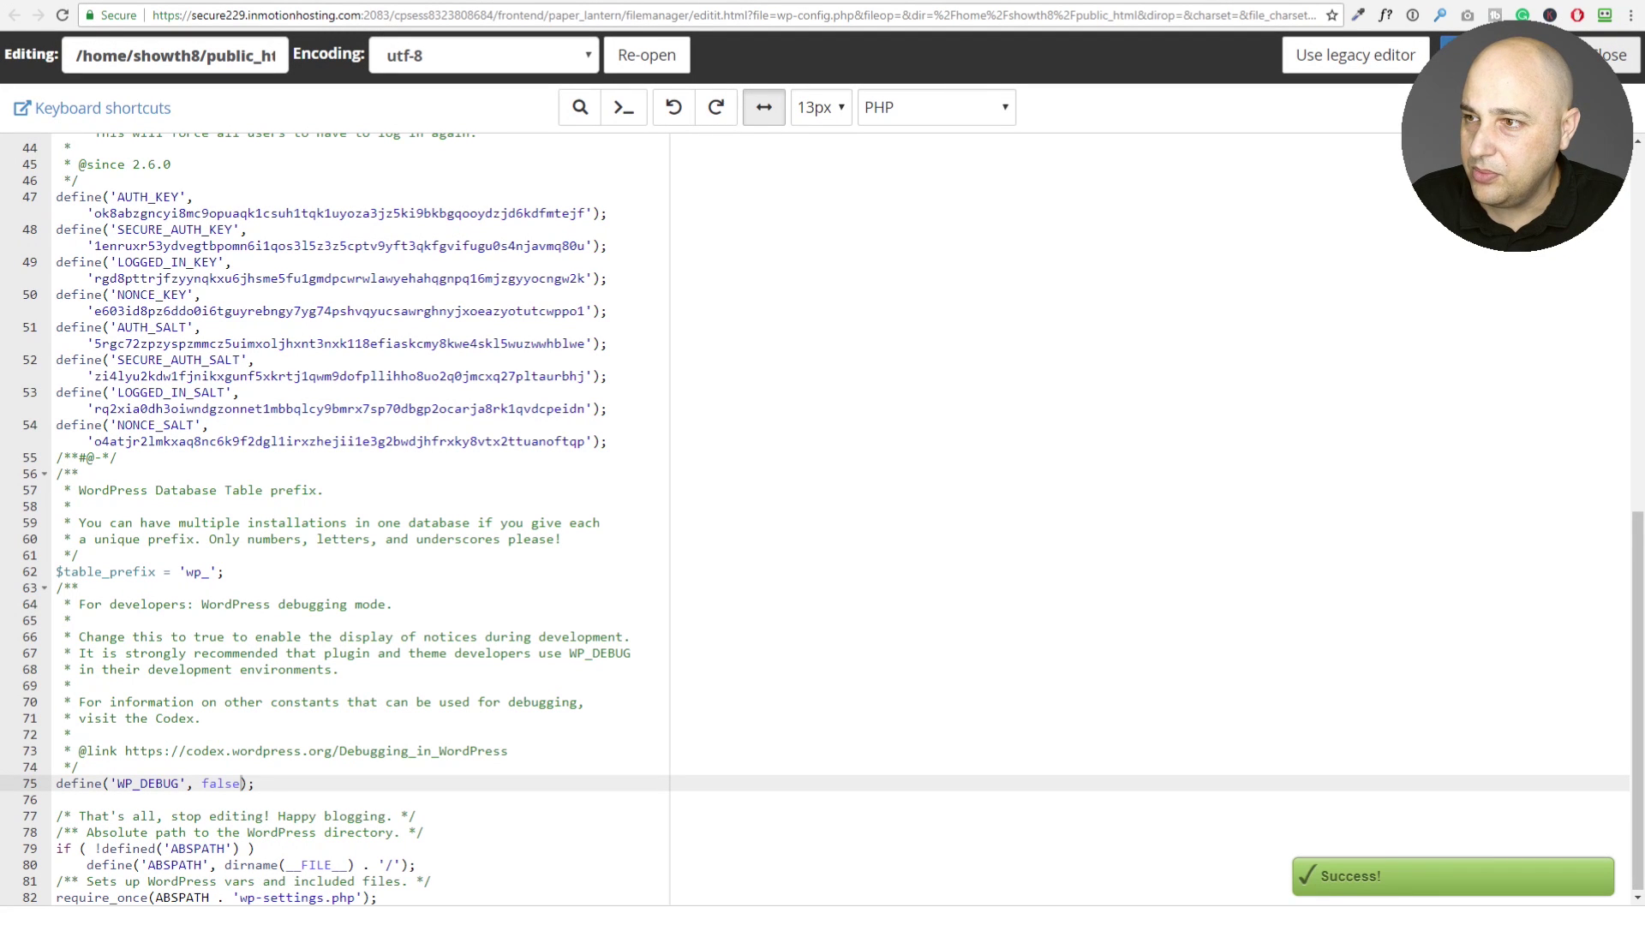
left_click(1610, 55)
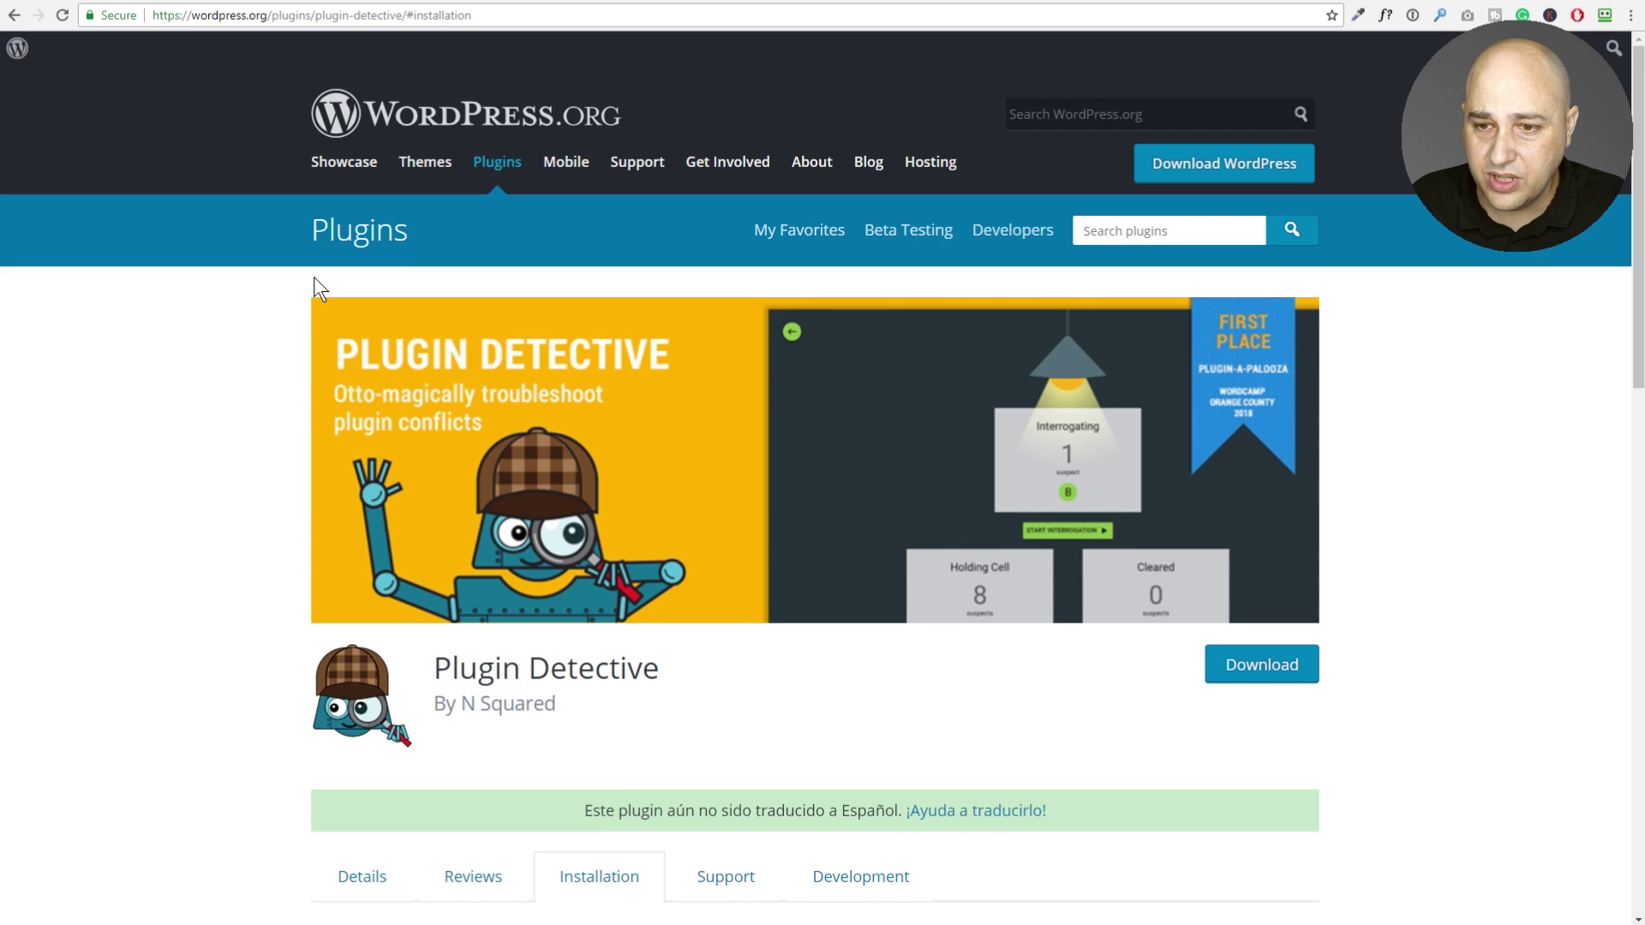
- Highlight the Installation steps: upload plugin-detective to wp-content/plugins, then activate it
scroll(291, 276, "down", 2)
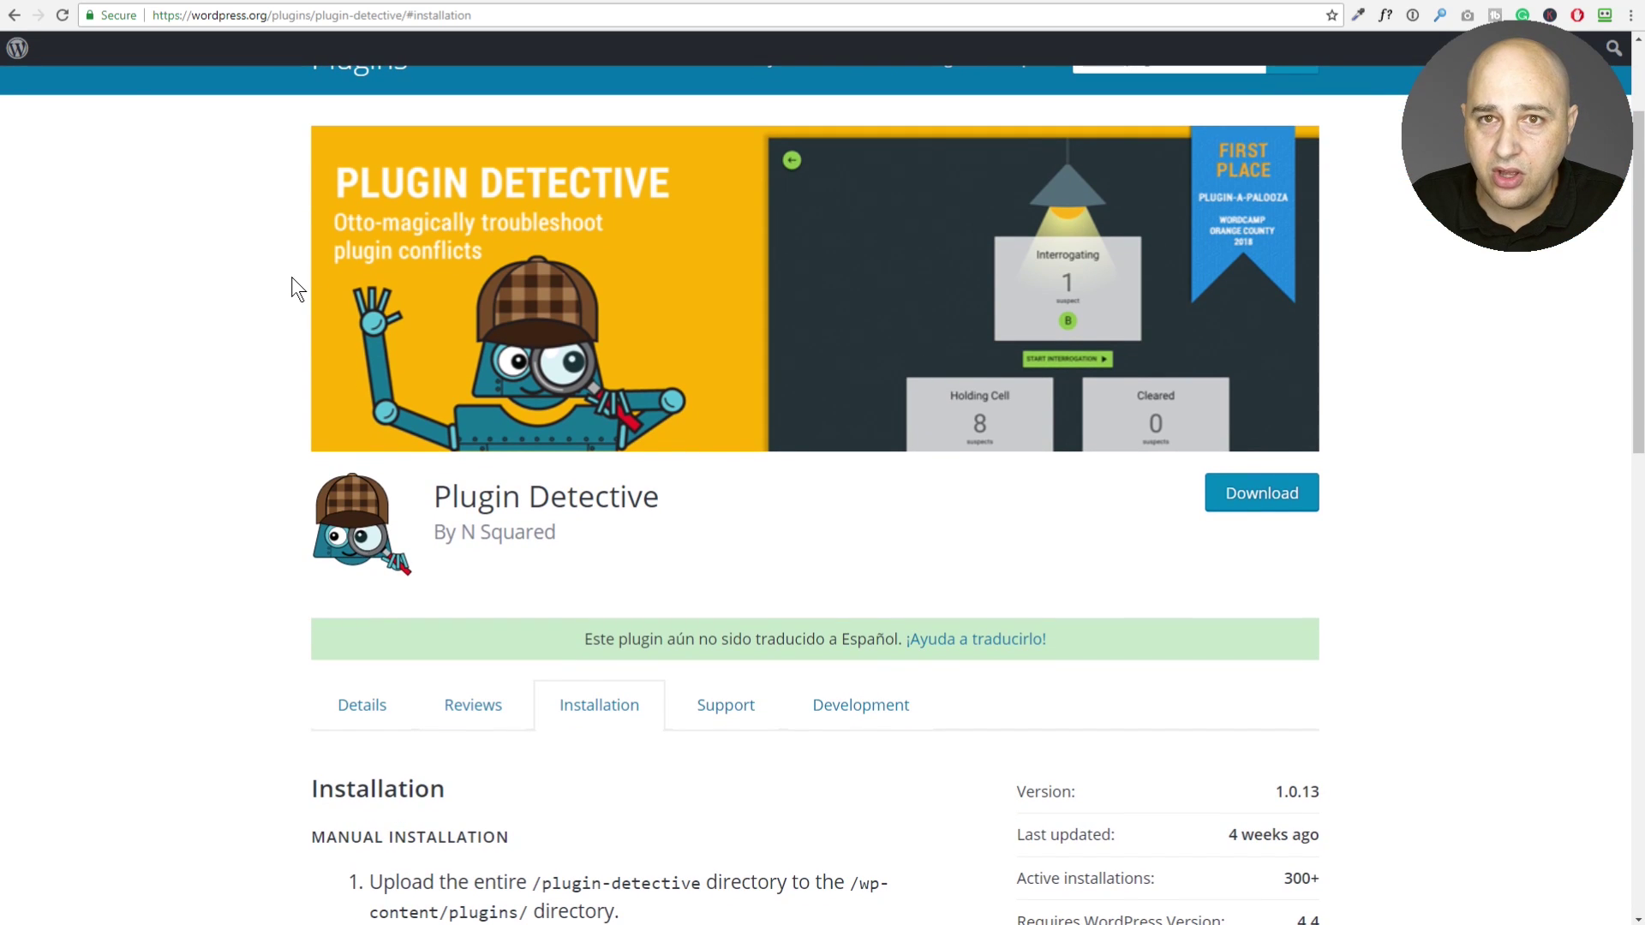
scroll(292, 276, "down", 4)
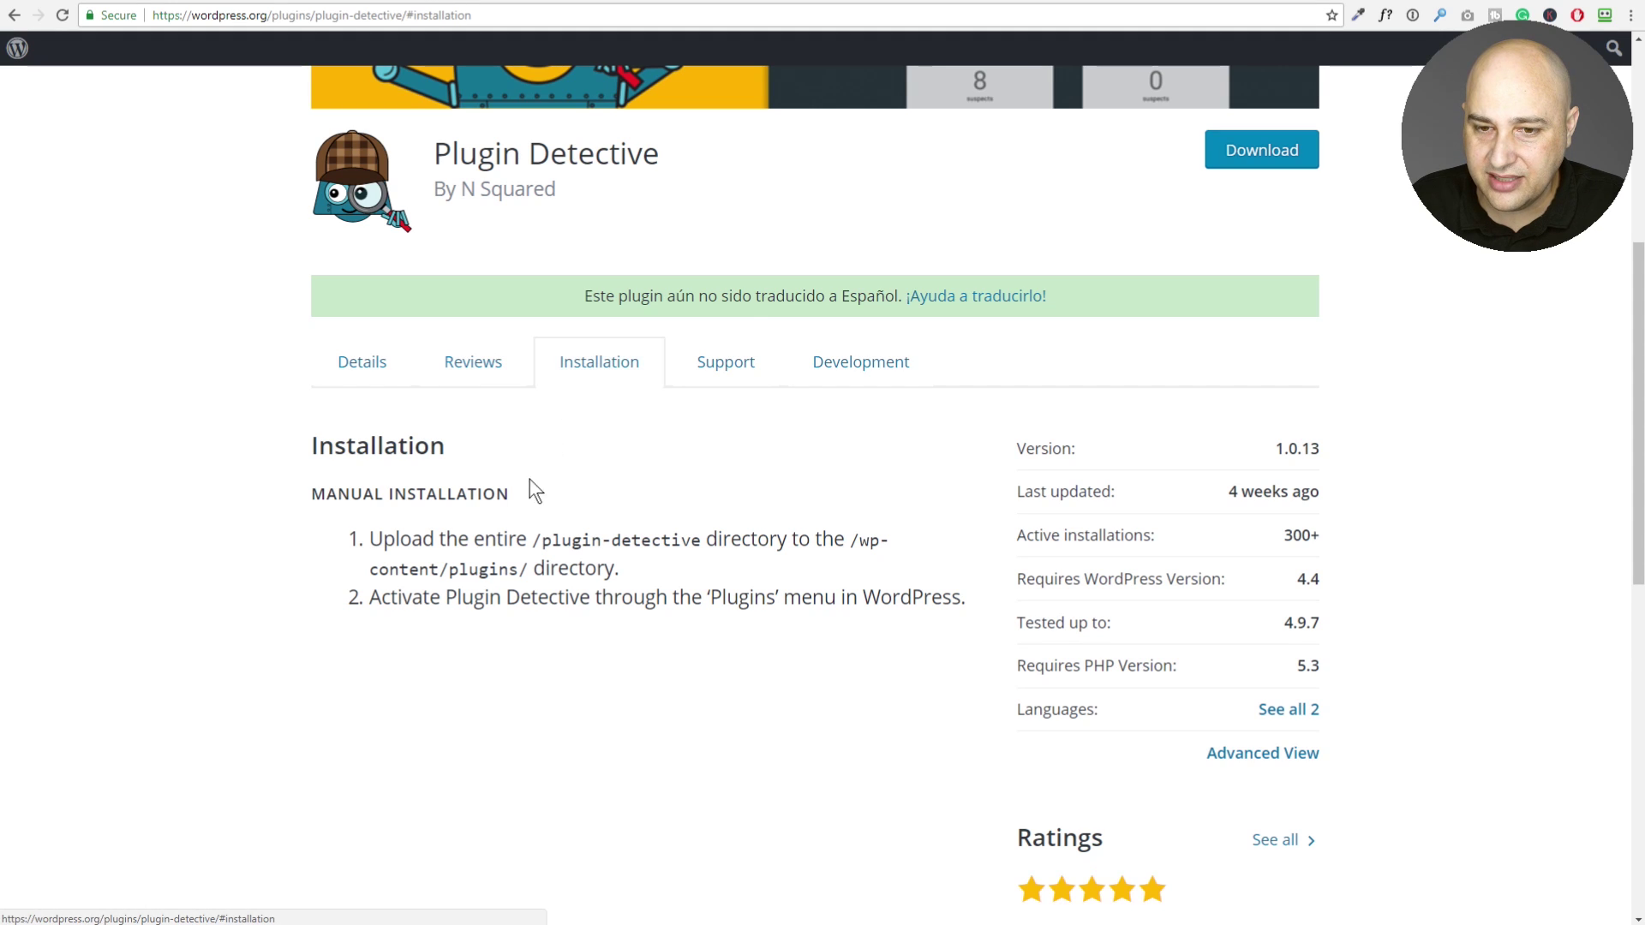
scroll(485, 531, "down", 2)
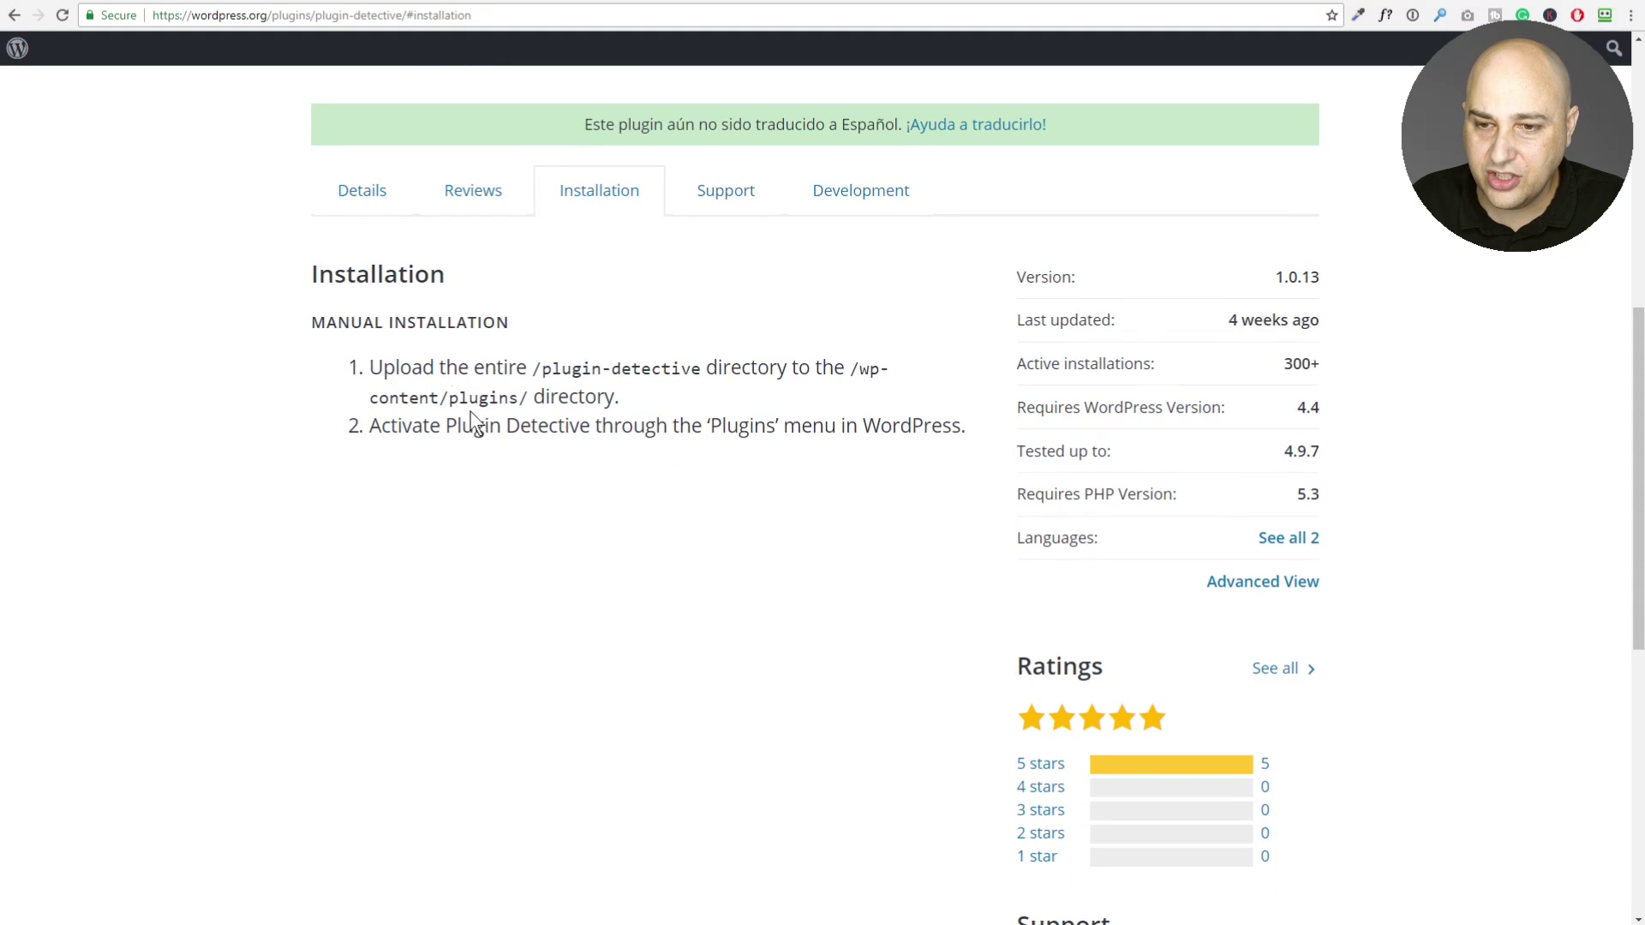
left_click_drag(377, 366, 699, 358)
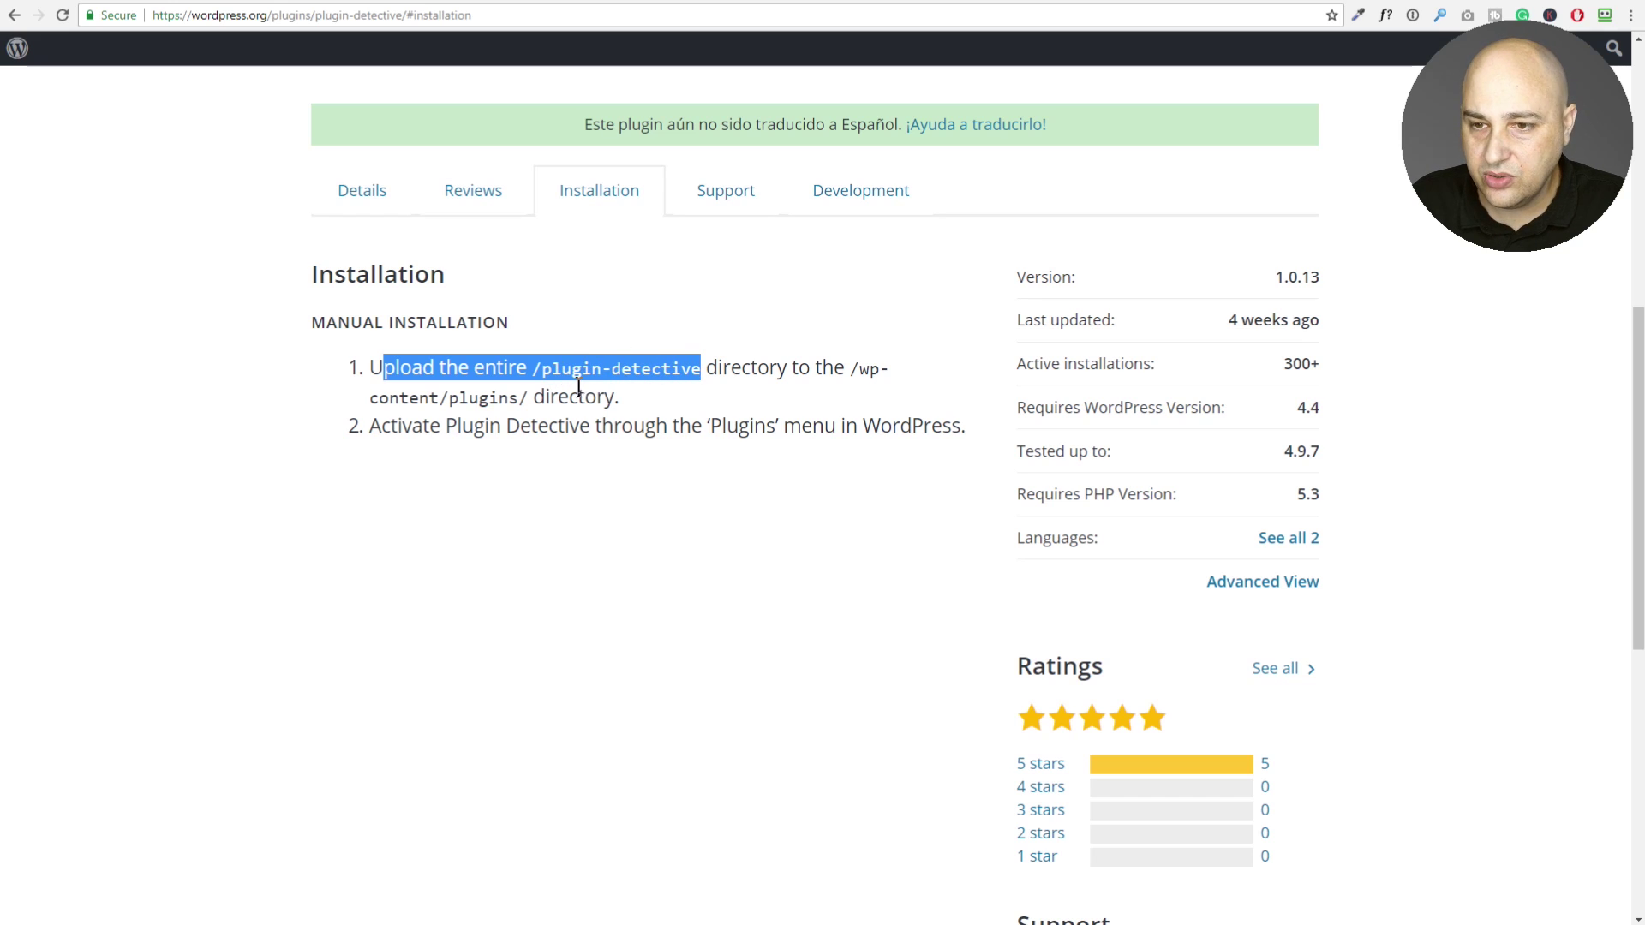
left_click_drag(369, 398, 534, 397)
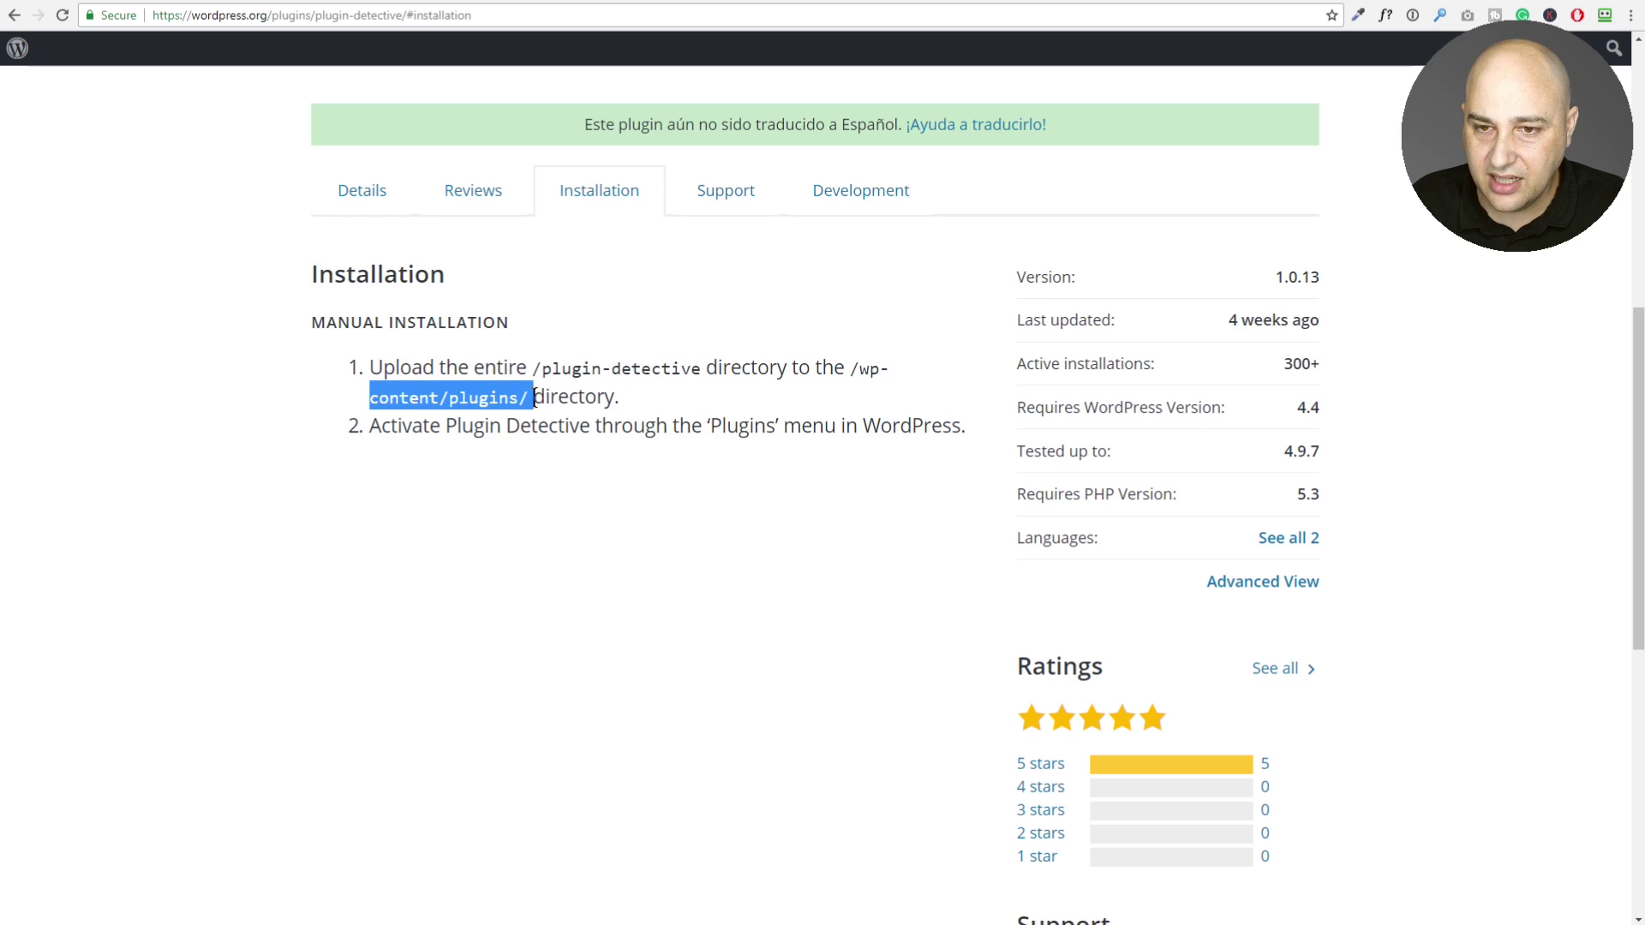
left_click_drag(855, 368, 533, 396)
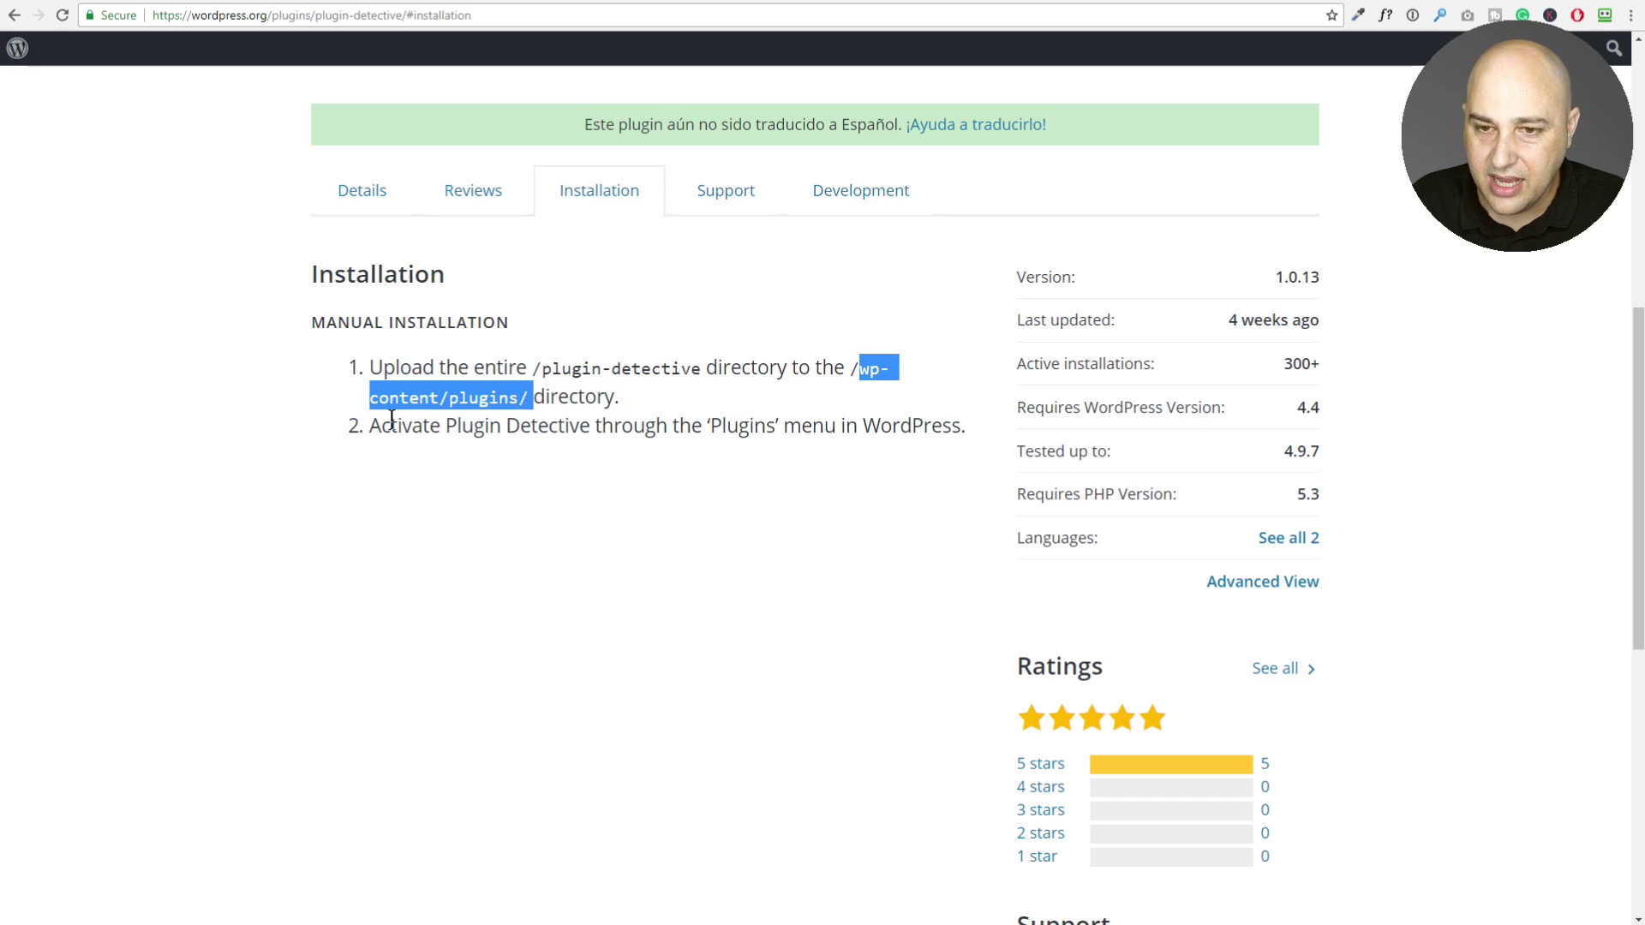
left_click_drag(391, 424, 966, 424)
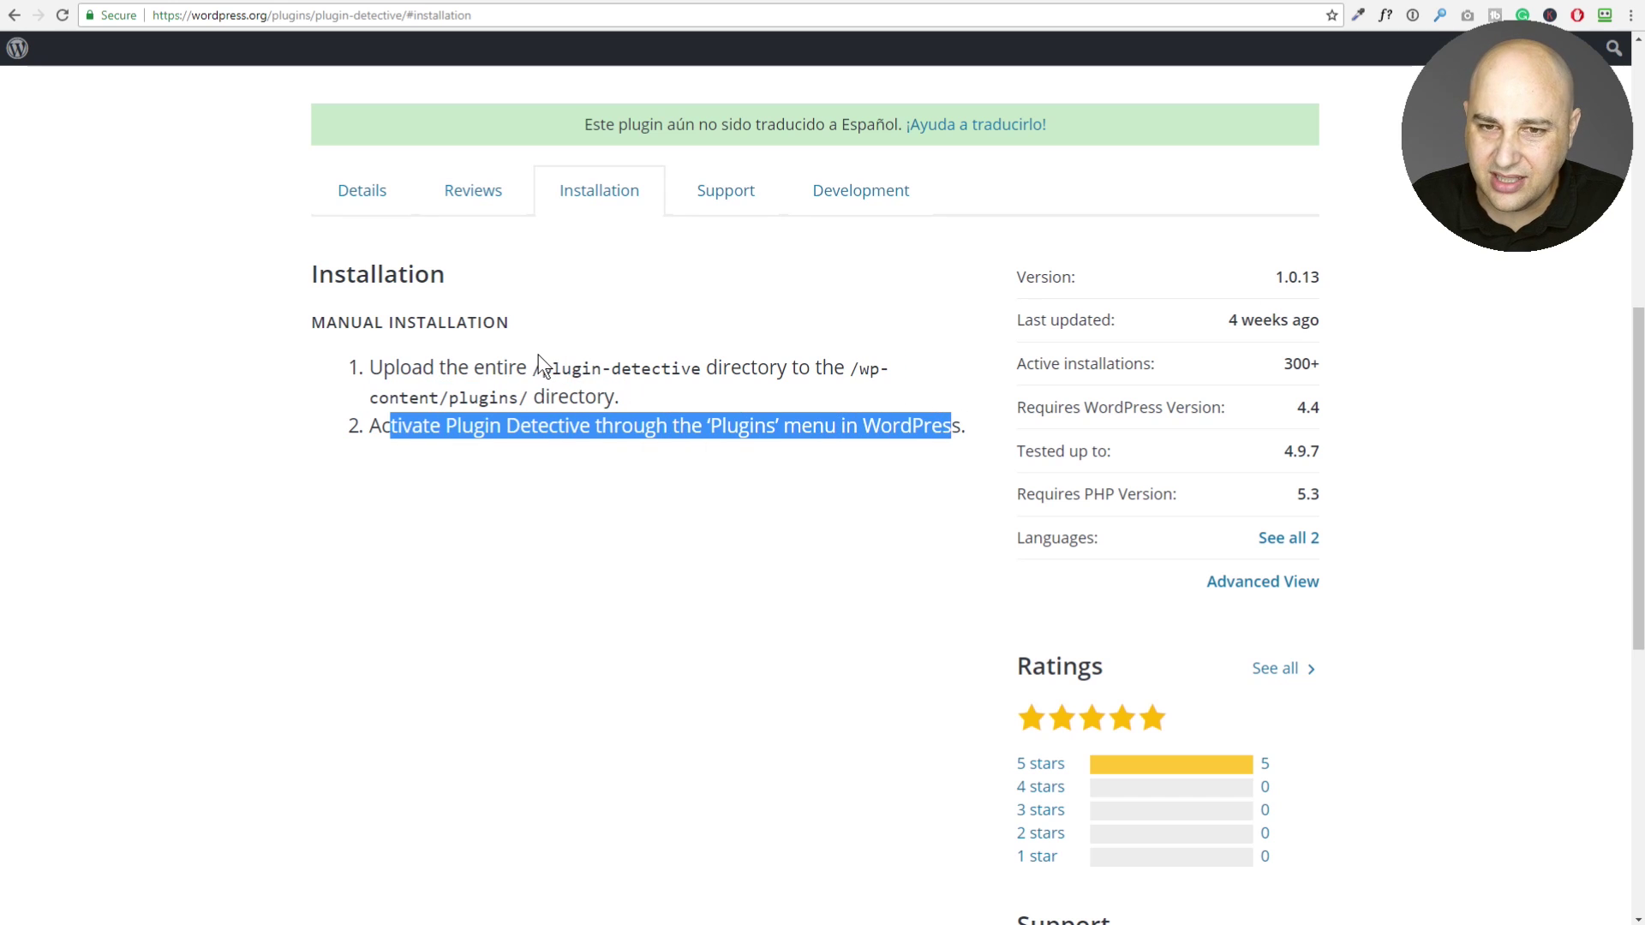
- Download the Plugin Detective zip from the Details tab and return to the file manager
scroll(540, 363, "up", 4)
left_click(349, 538)
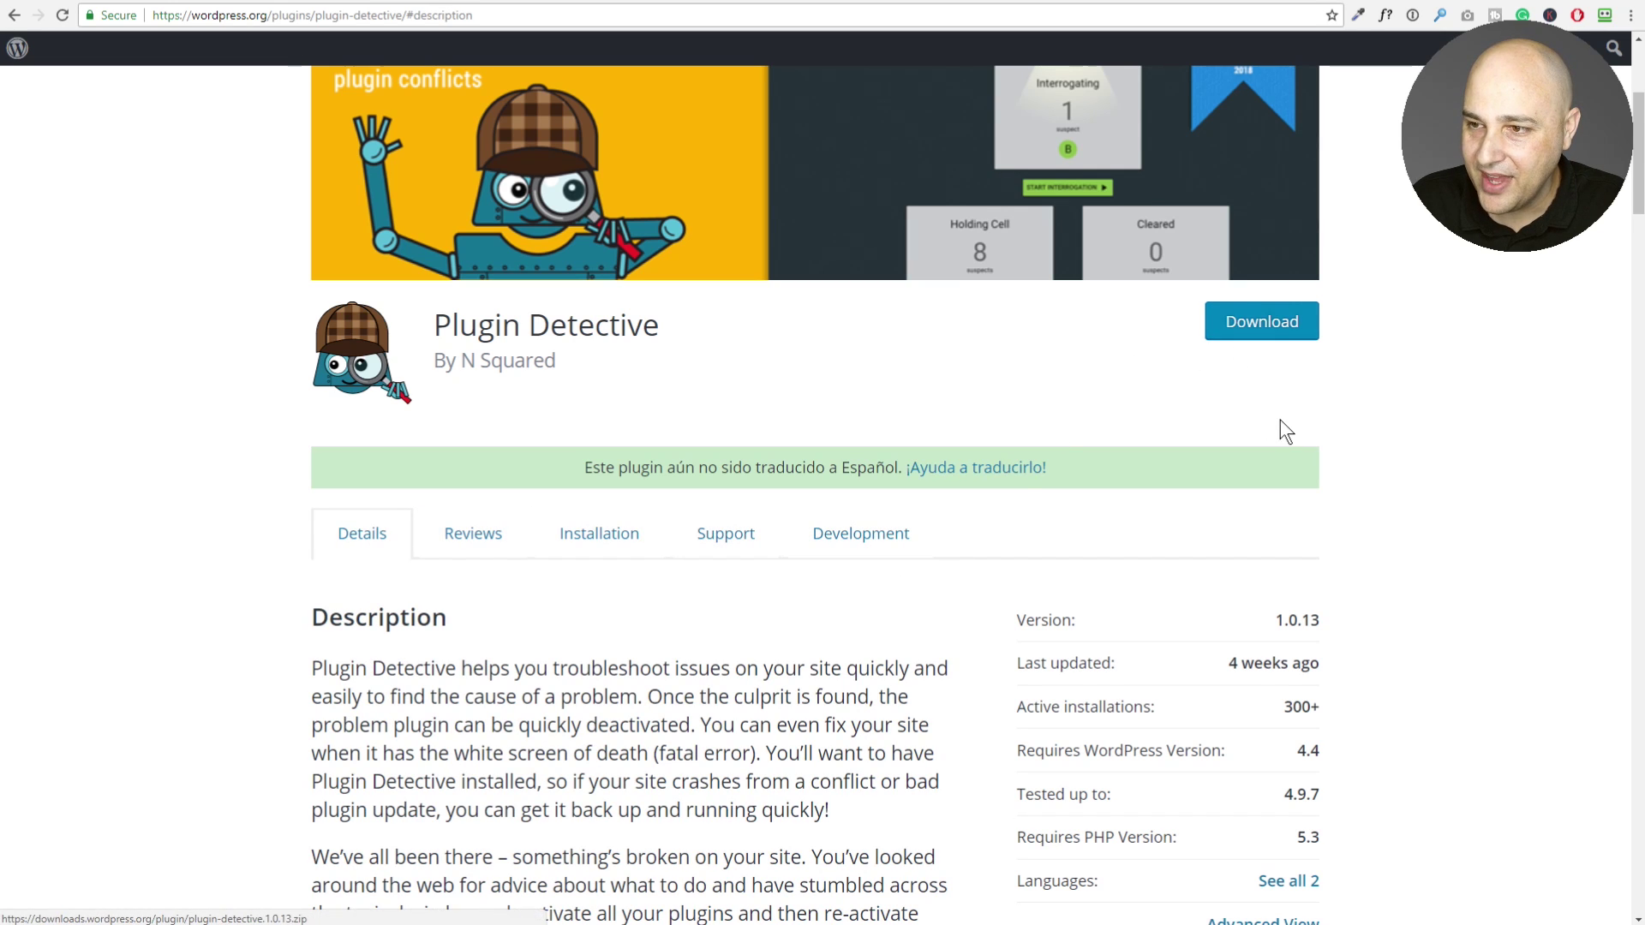
scroll(1280, 420, "up", 4)
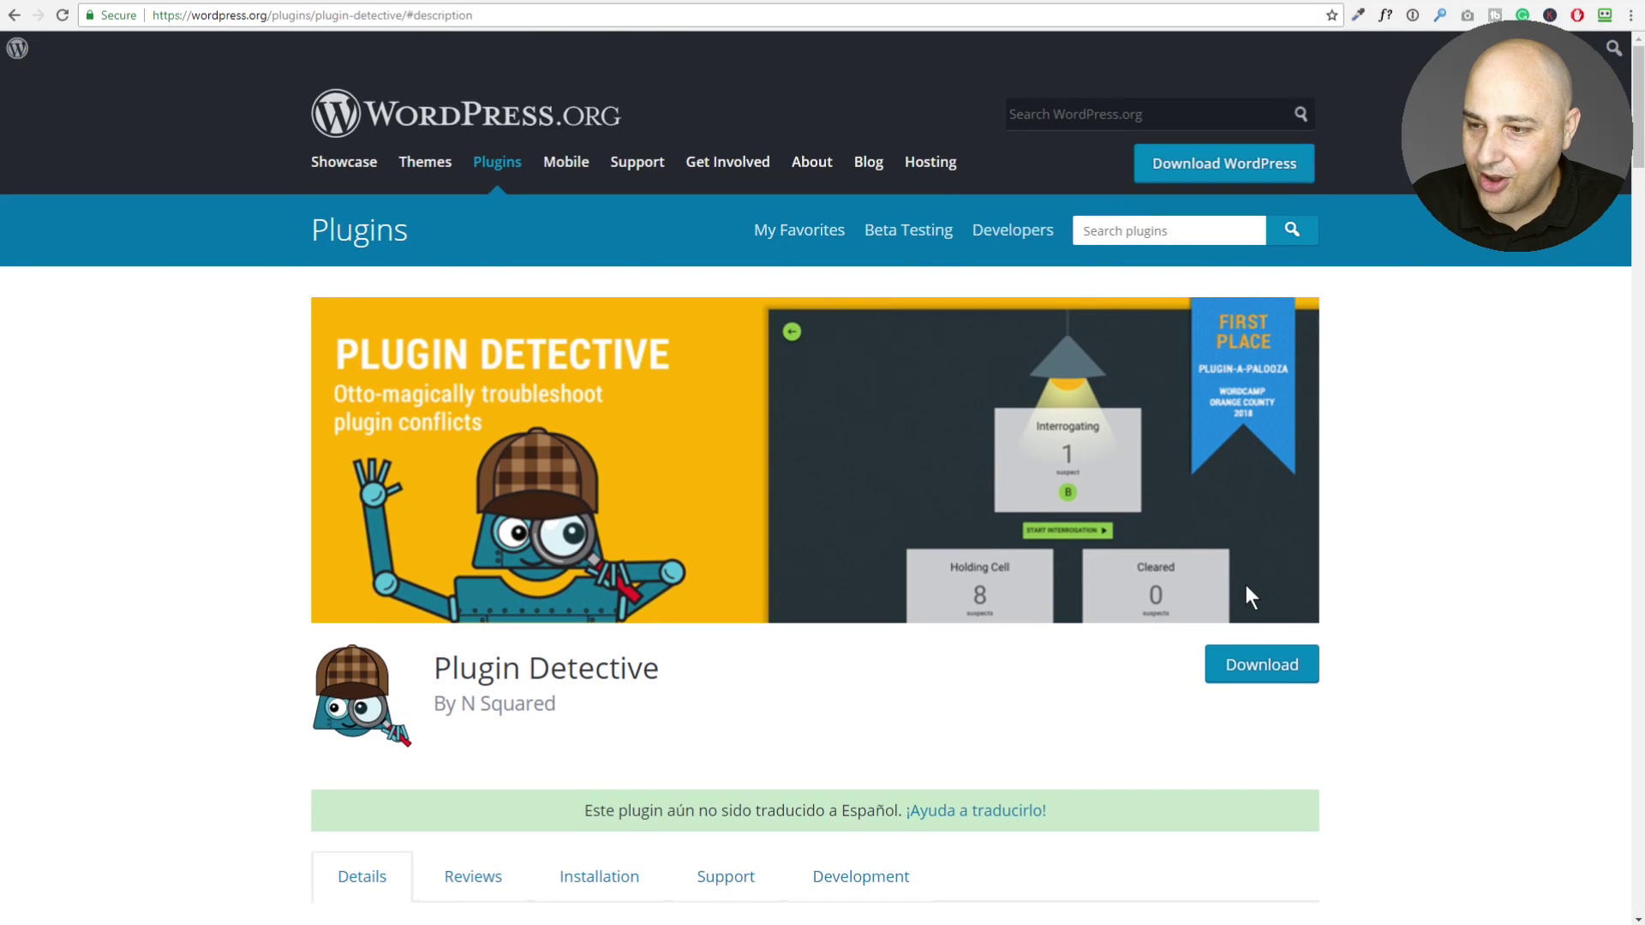
left_click(1252, 675)
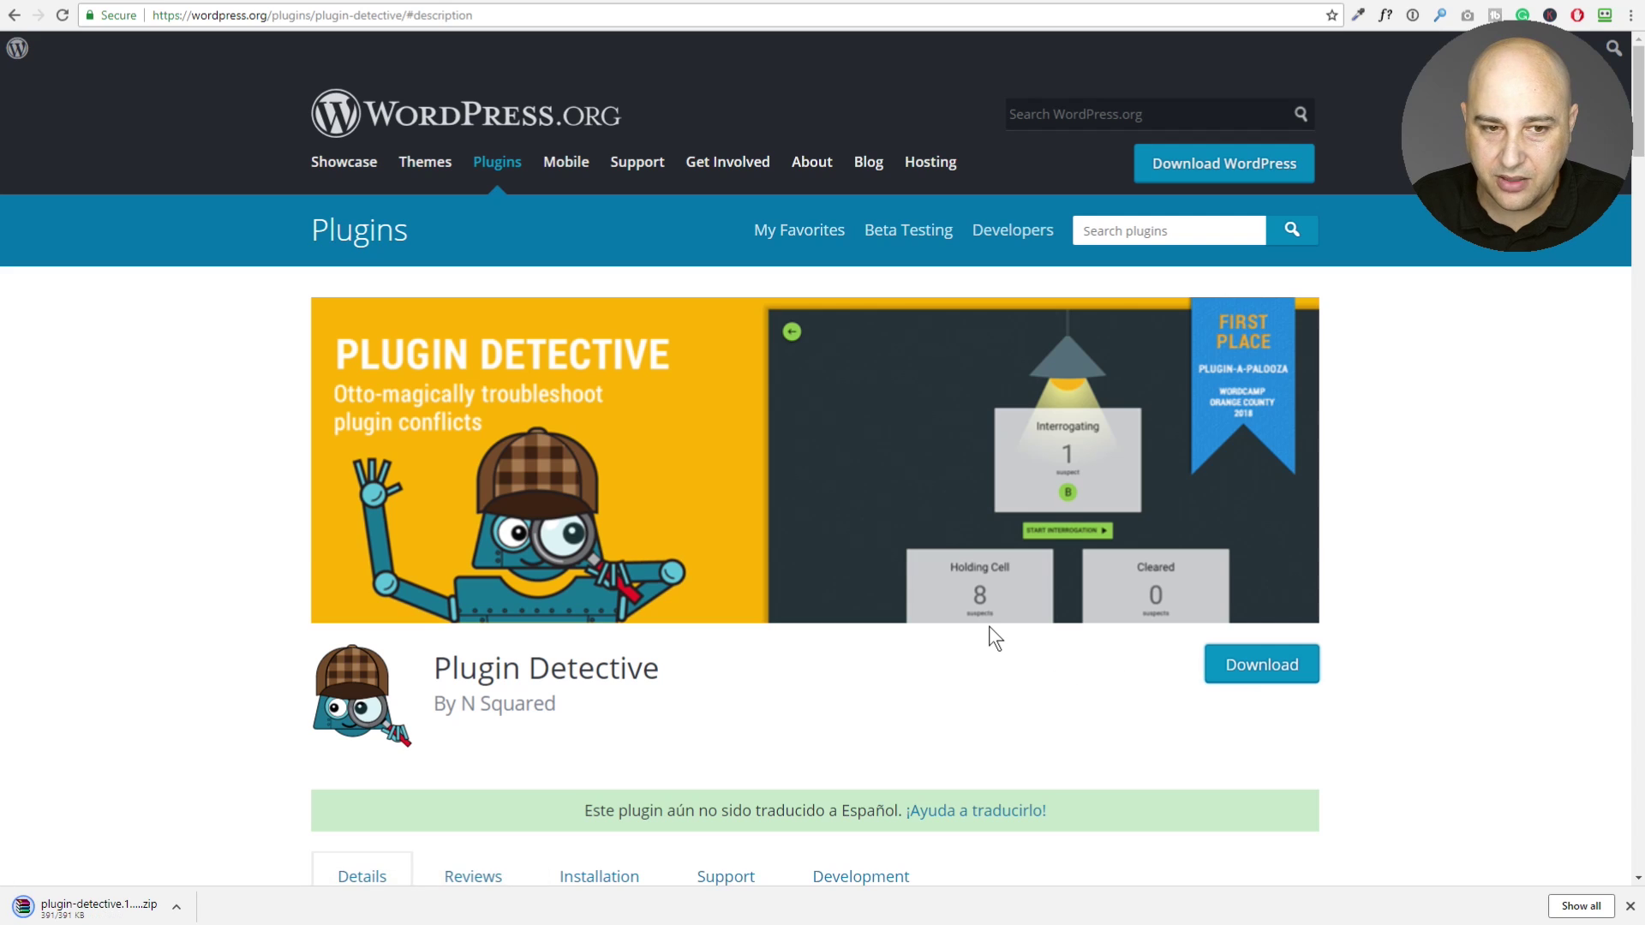
left_click(1630, 906)
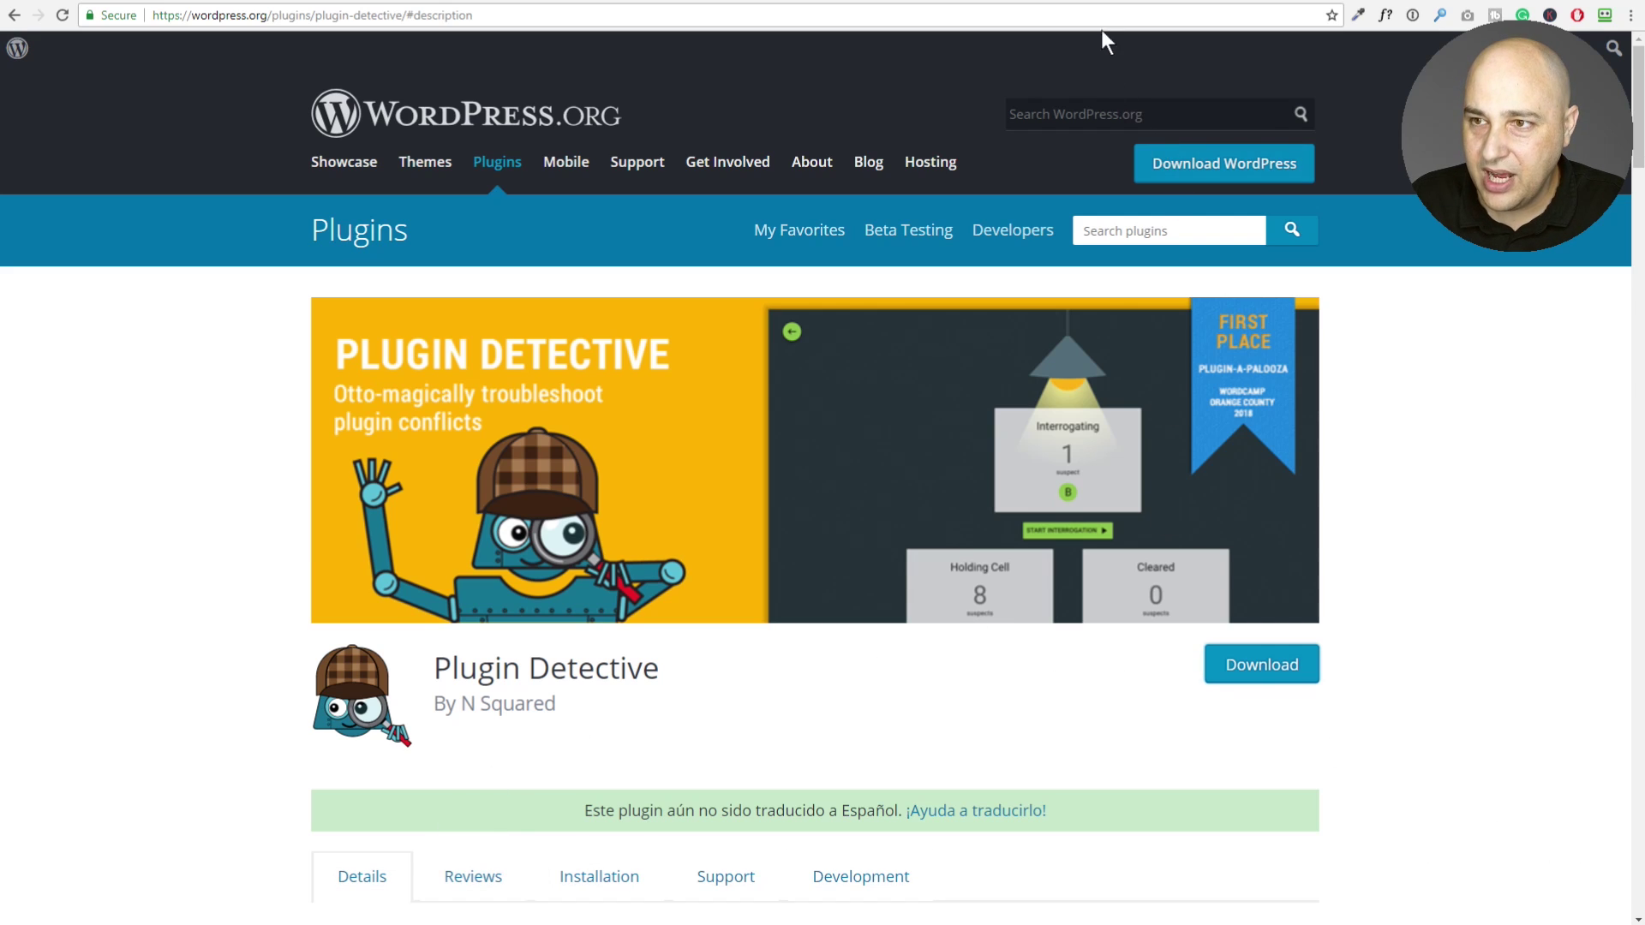
left_click(1103, 3)
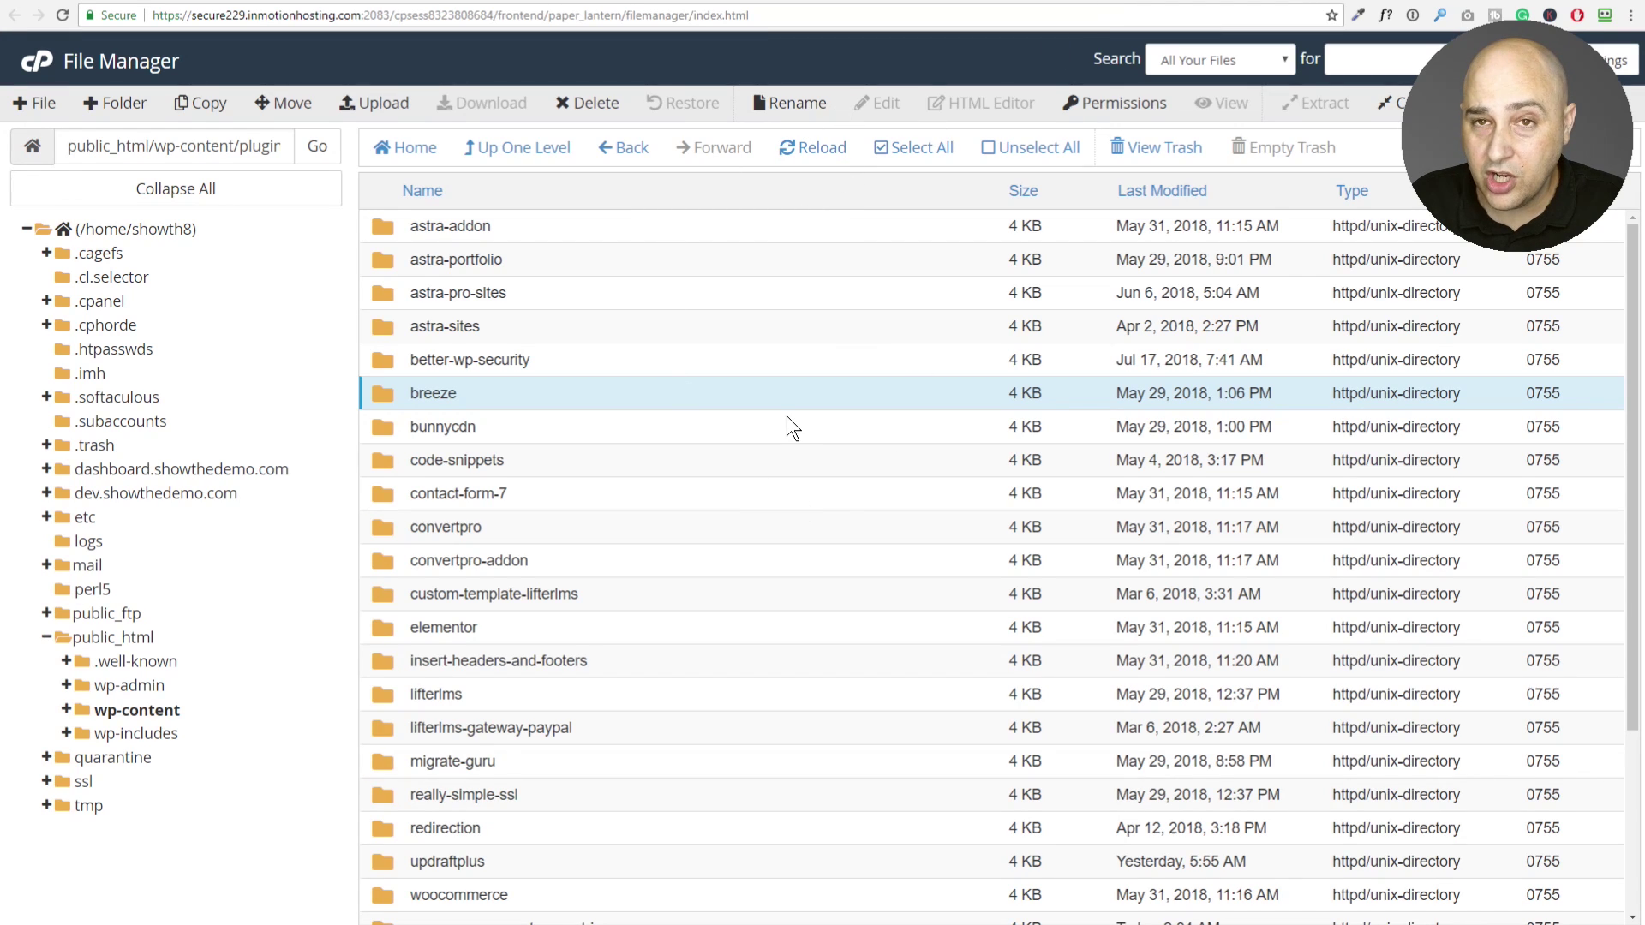
- Upload plugin-detective.1.0.13.zip into public_html/wp-content/plugins and go back to that folder
left_click(115, 638)
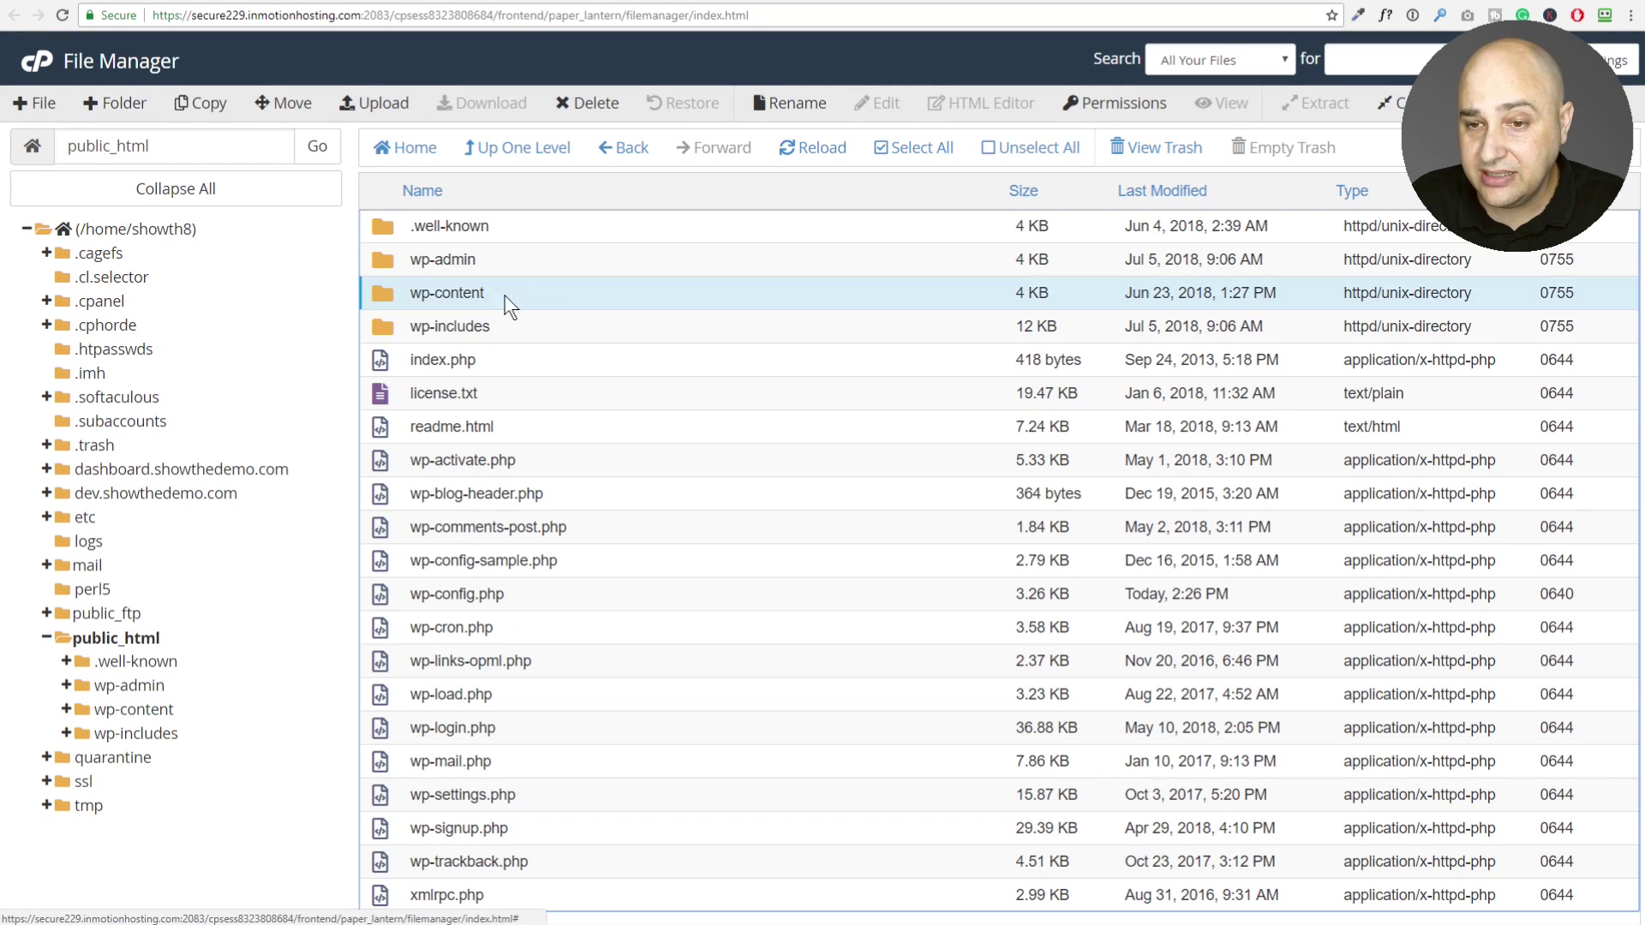
double_click(558, 293)
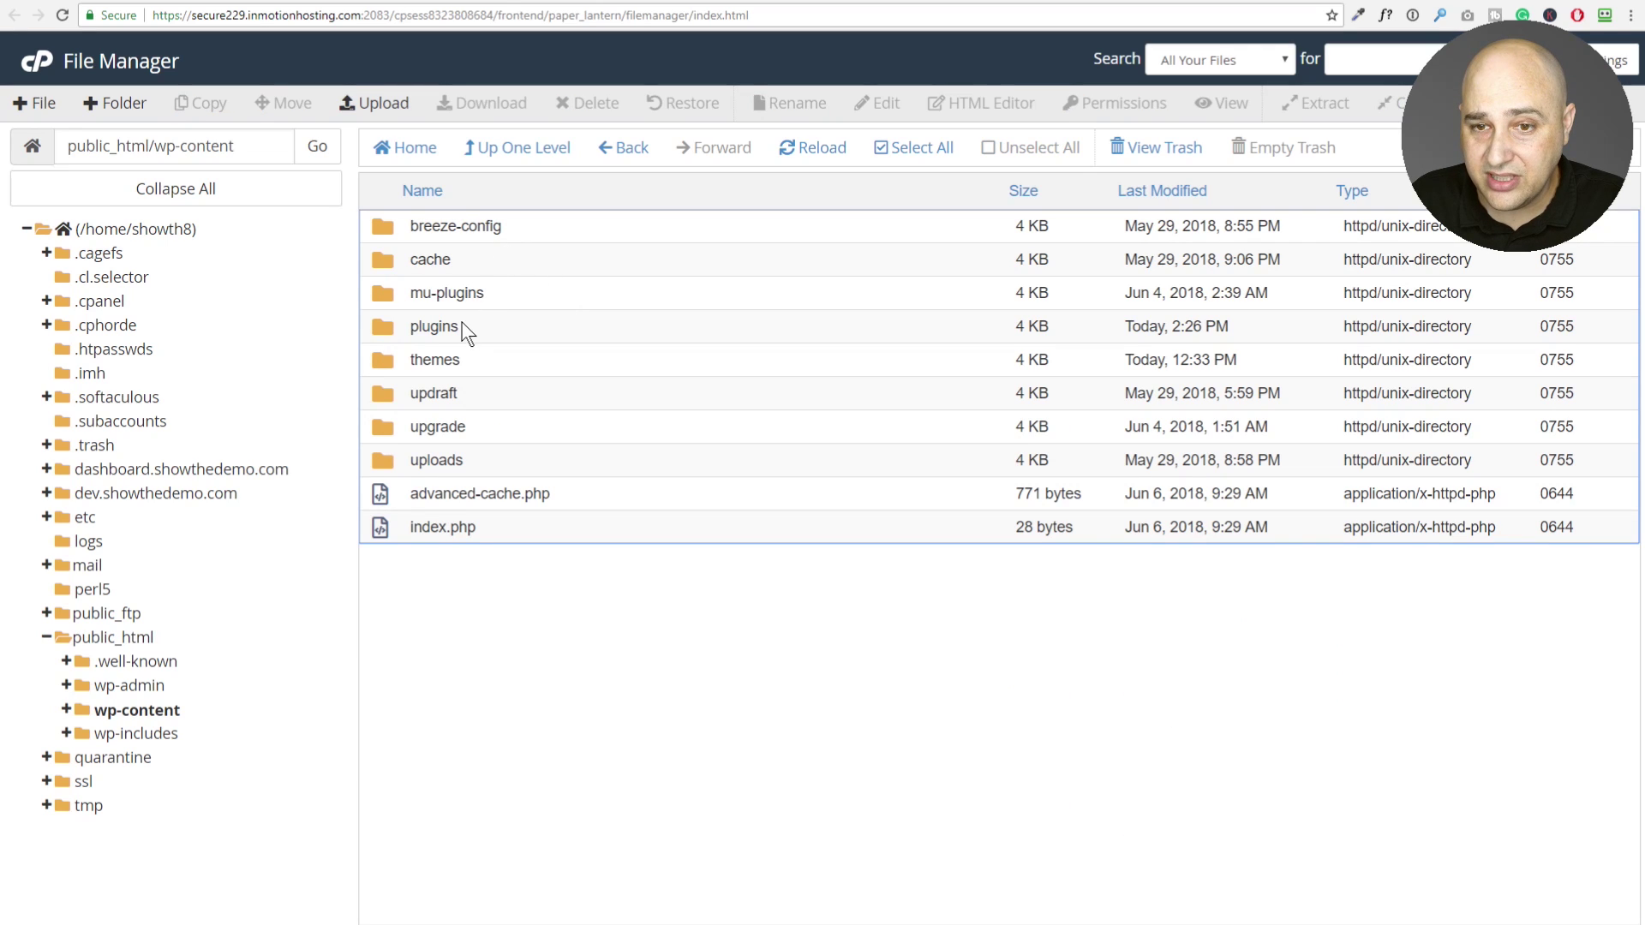
double_click(536, 336)
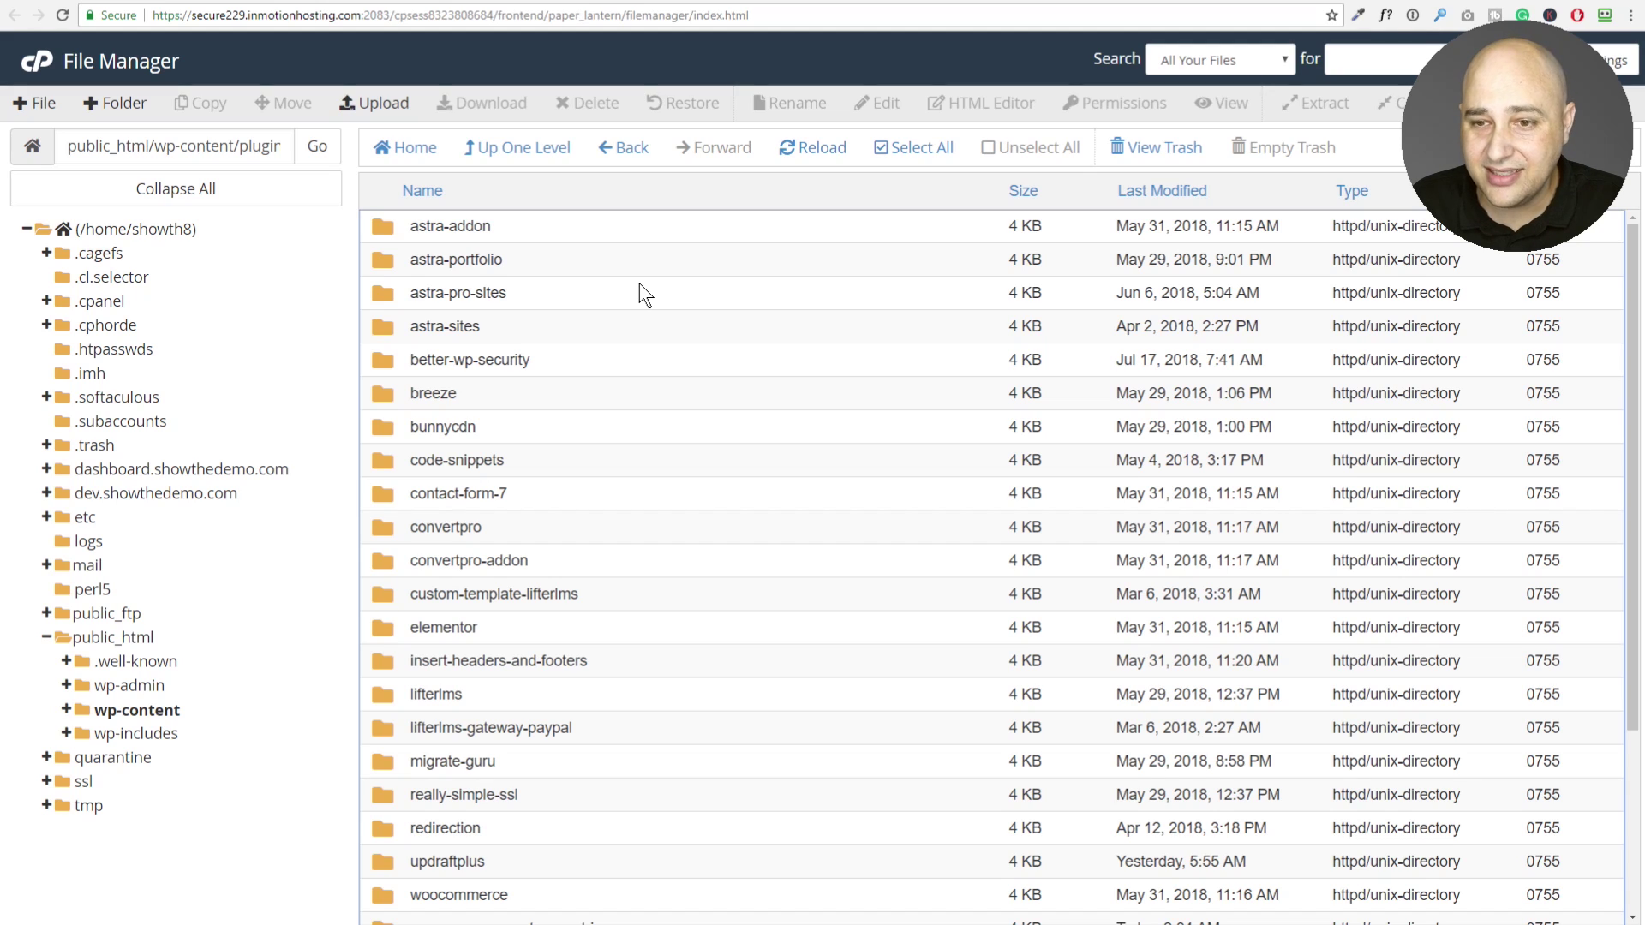
left_click(377, 104)
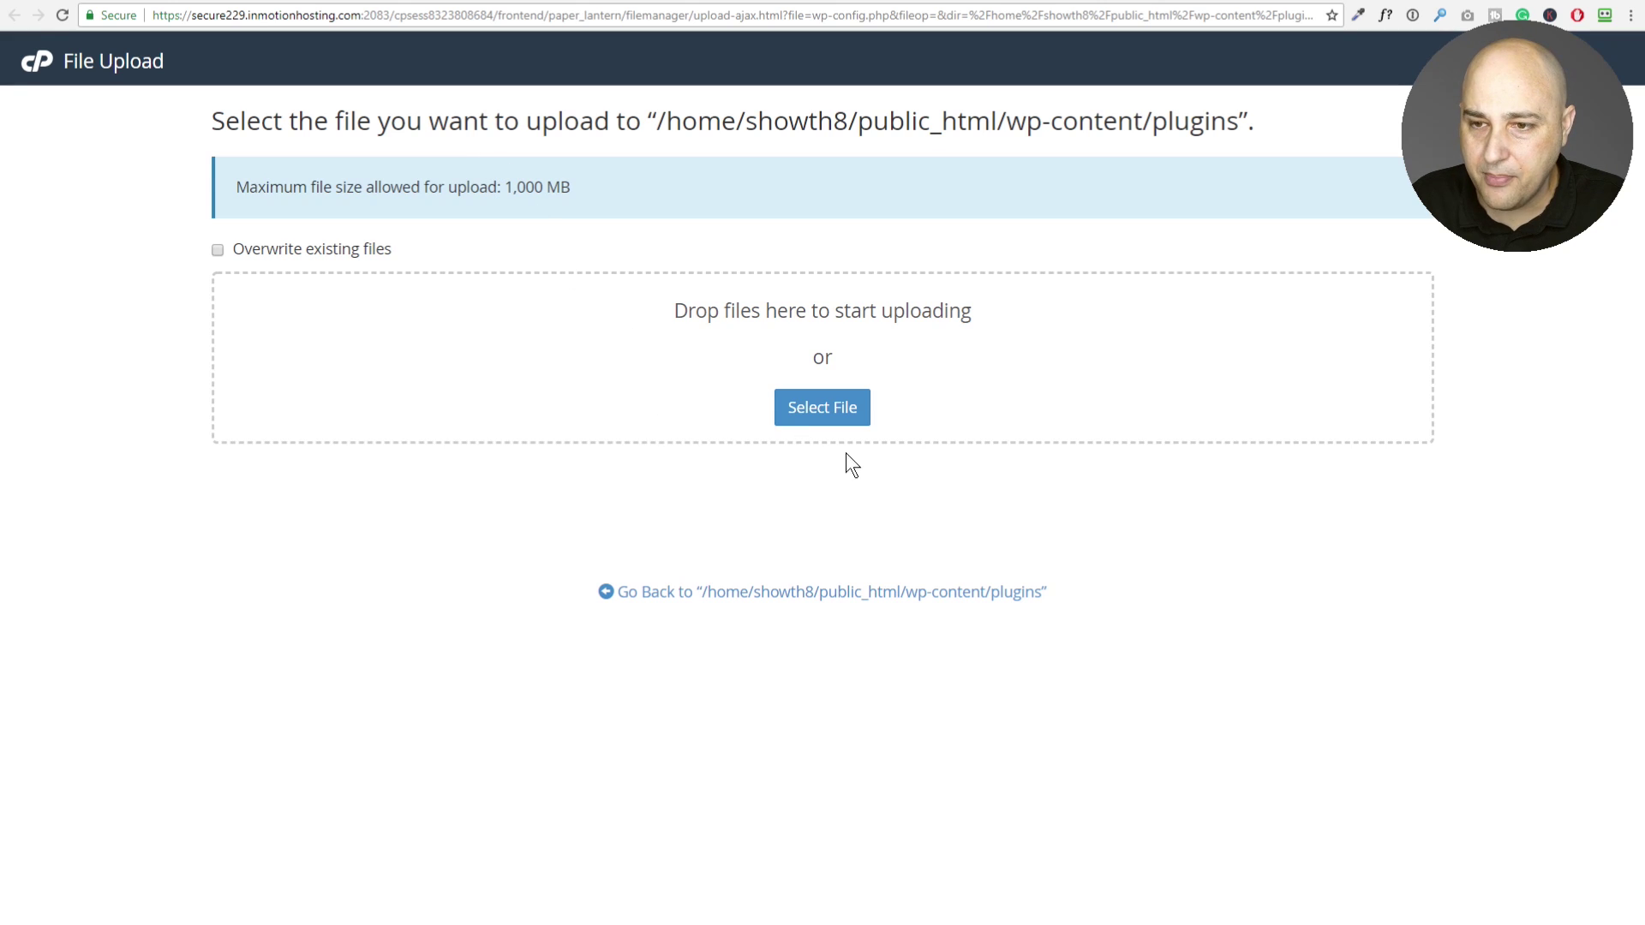
left_click(824, 408)
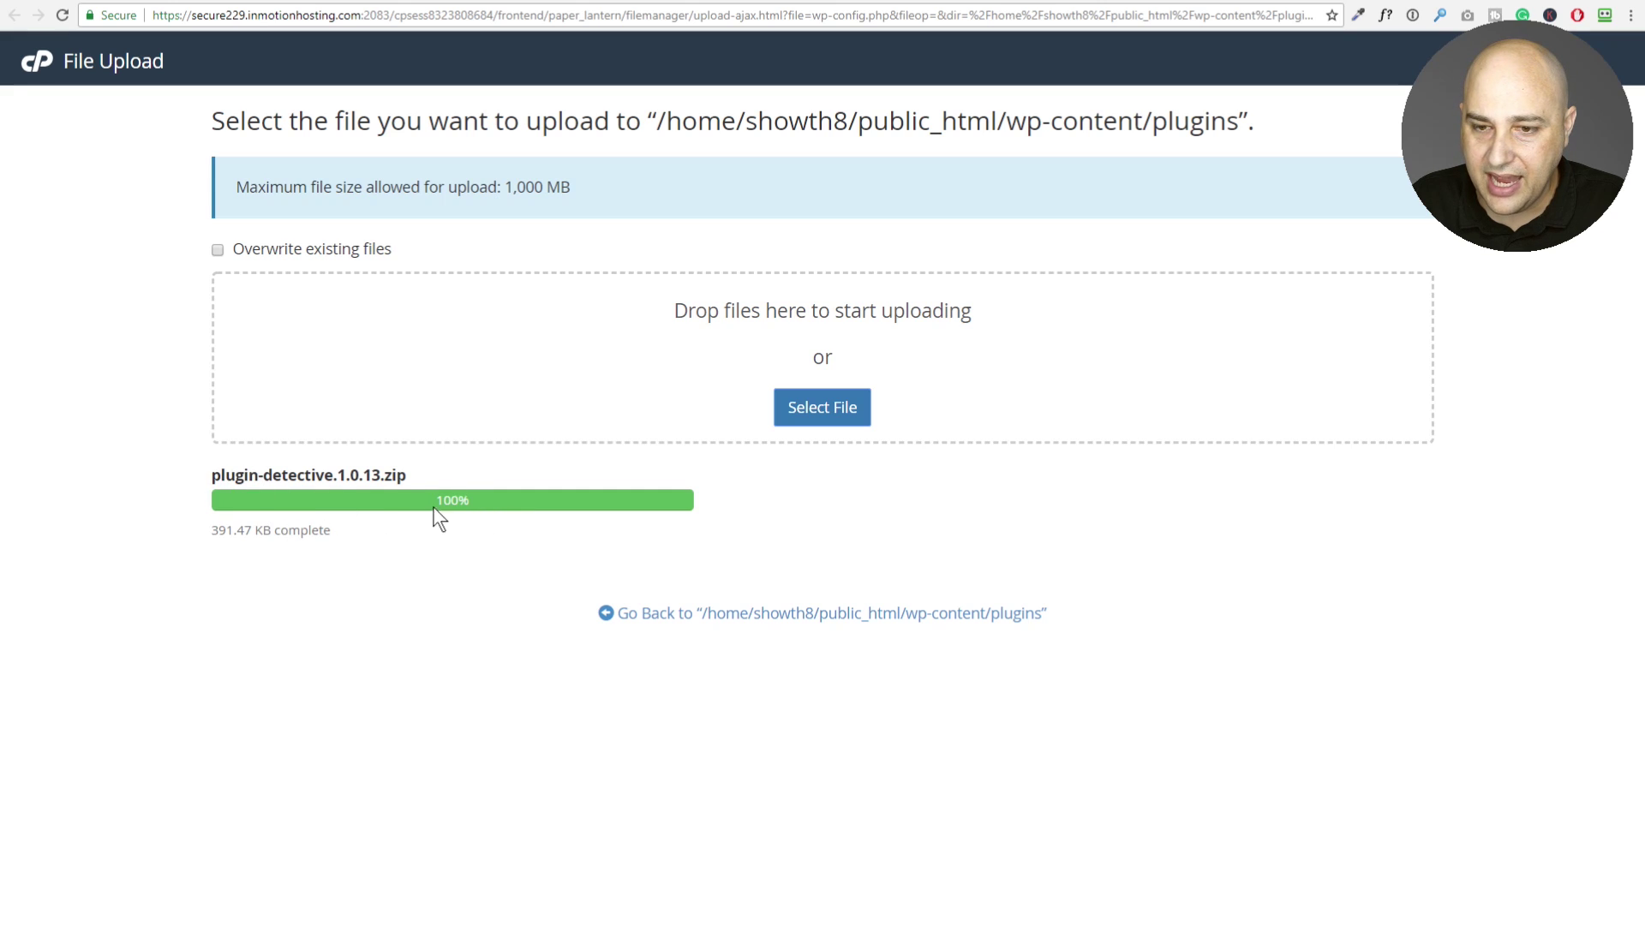
left_click(1317, 3)
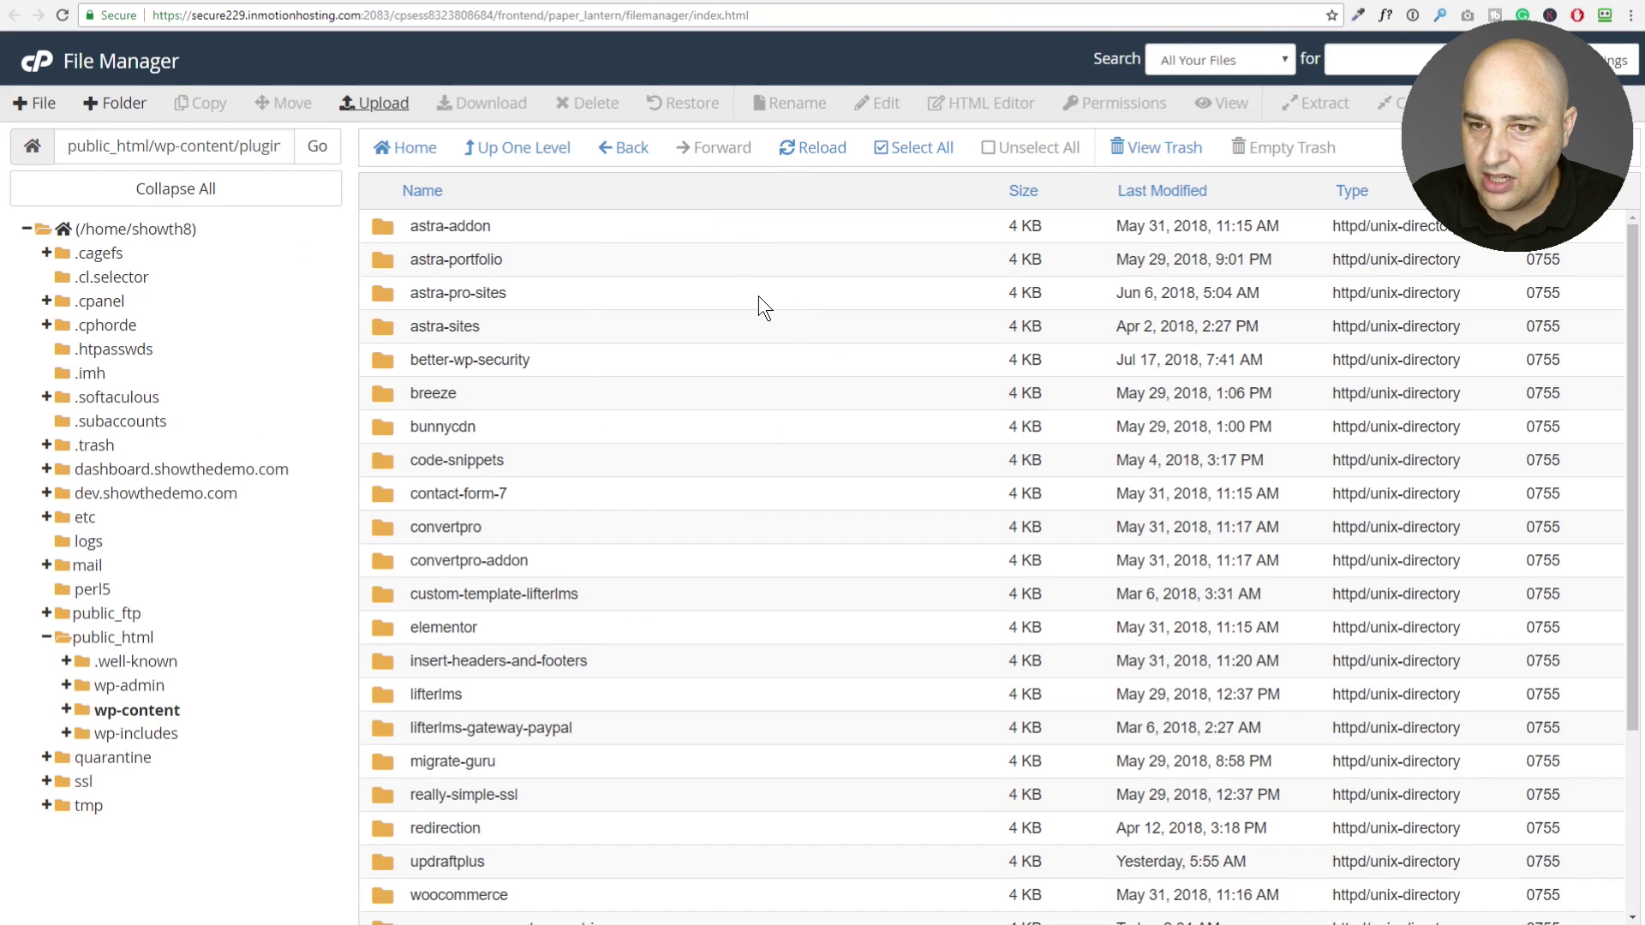
- Extract plugin-detective.1.0.13.zip into /public_html/wp-content/plugins and reload the listing
left_click(808, 150)
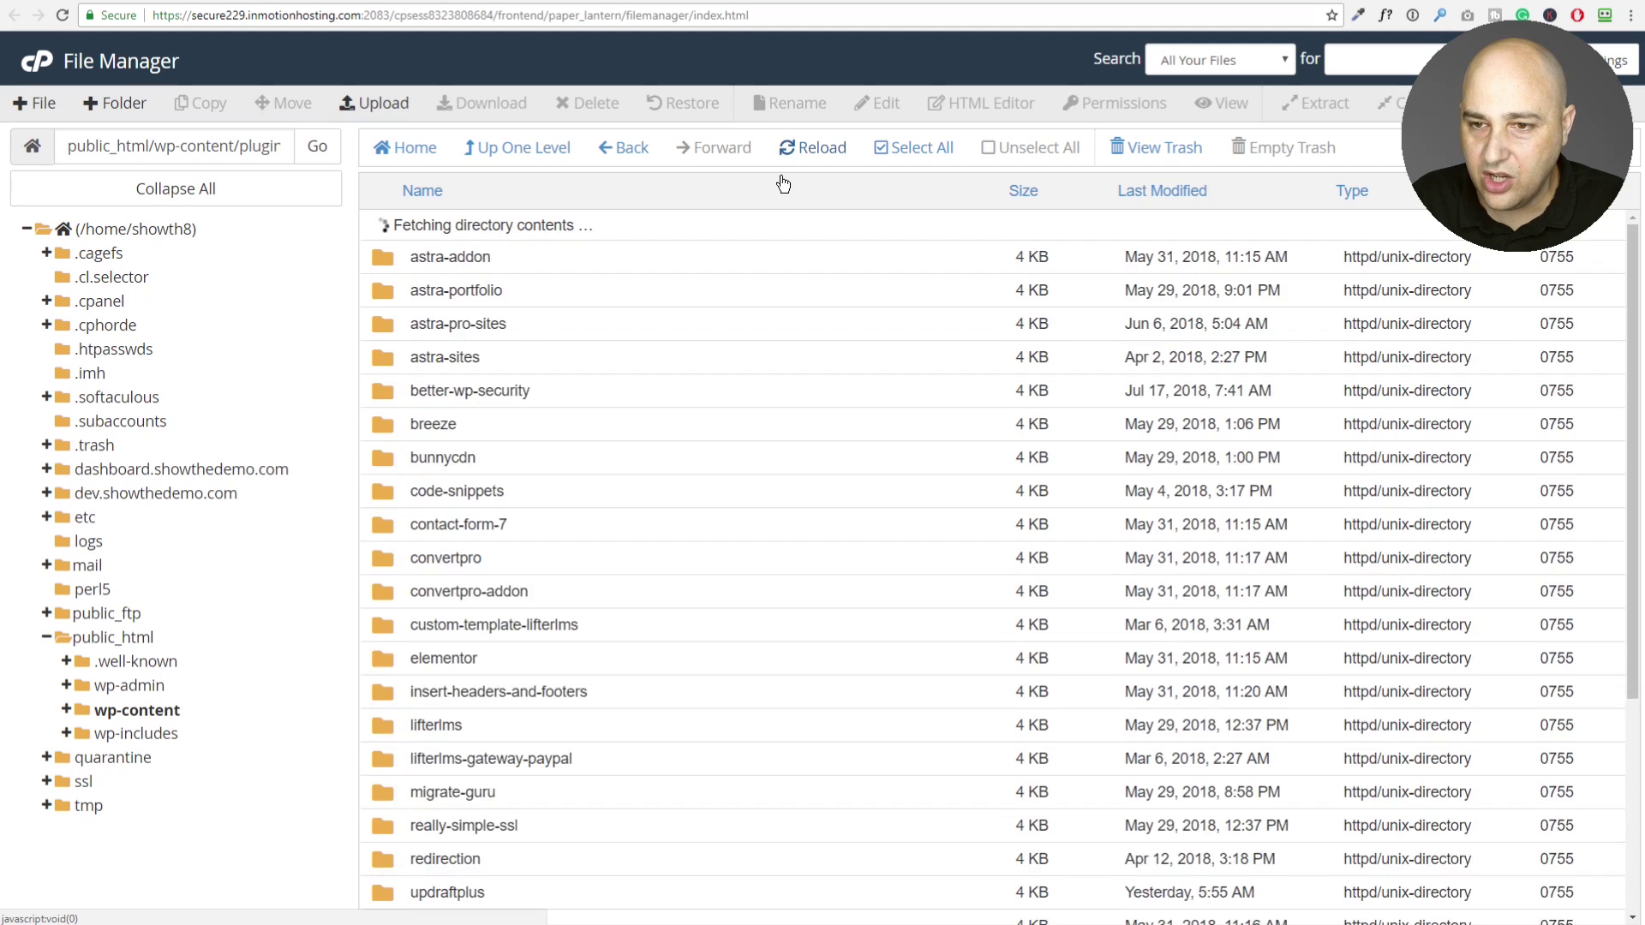
scroll(668, 368, "down", 1)
scroll(669, 369, "down", 3)
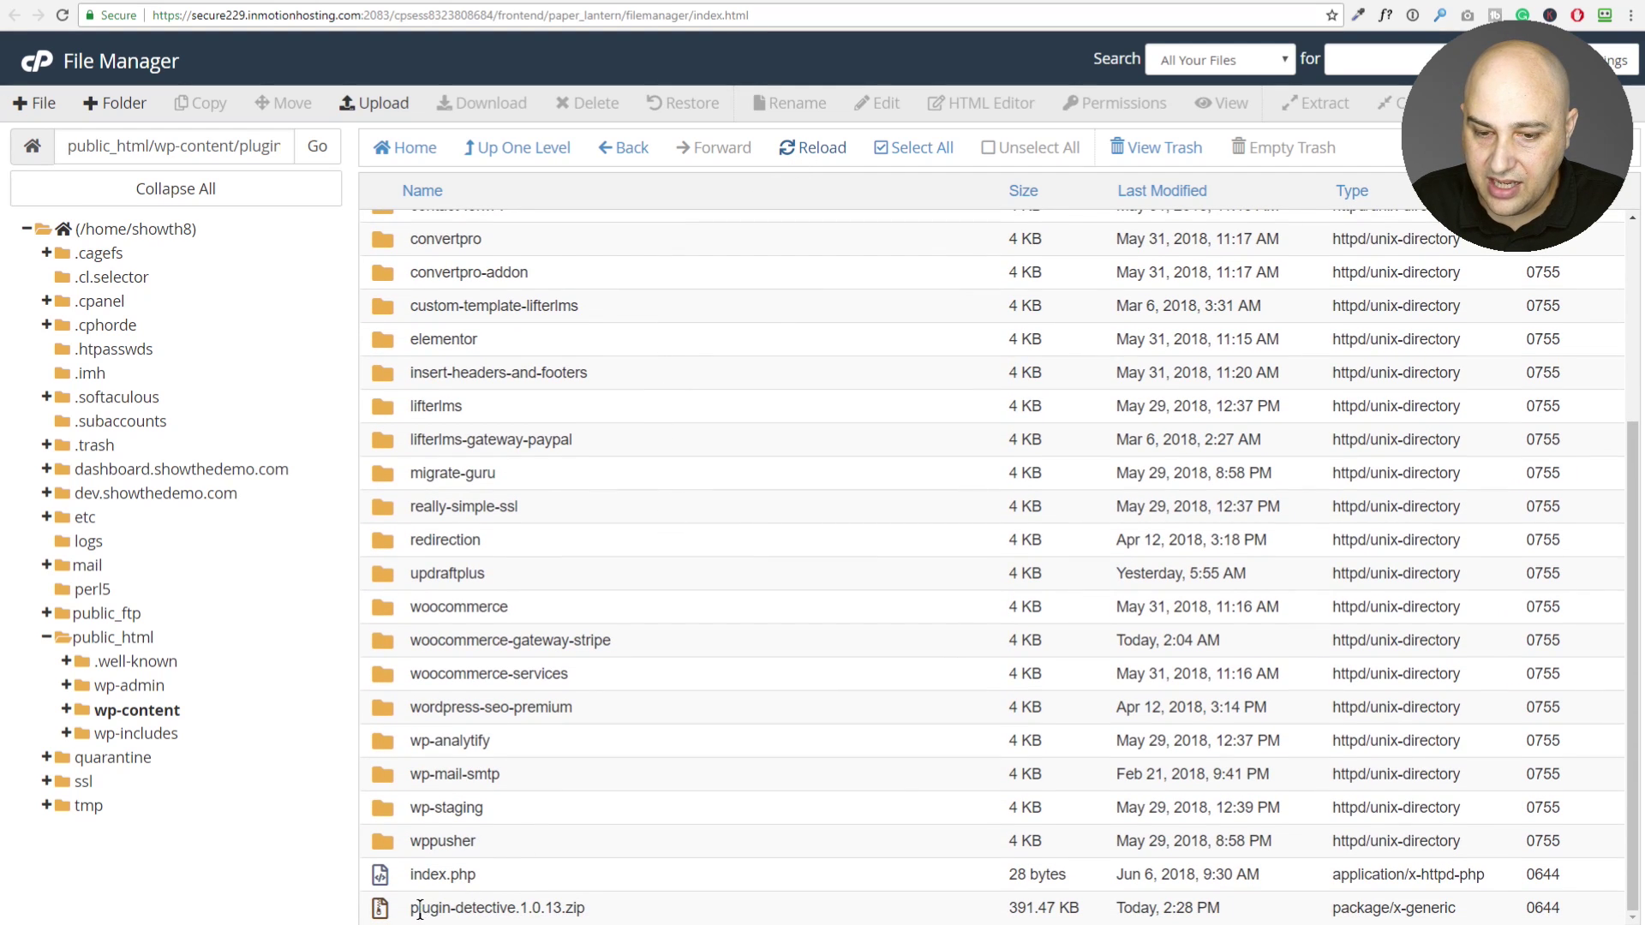
left_click(633, 913)
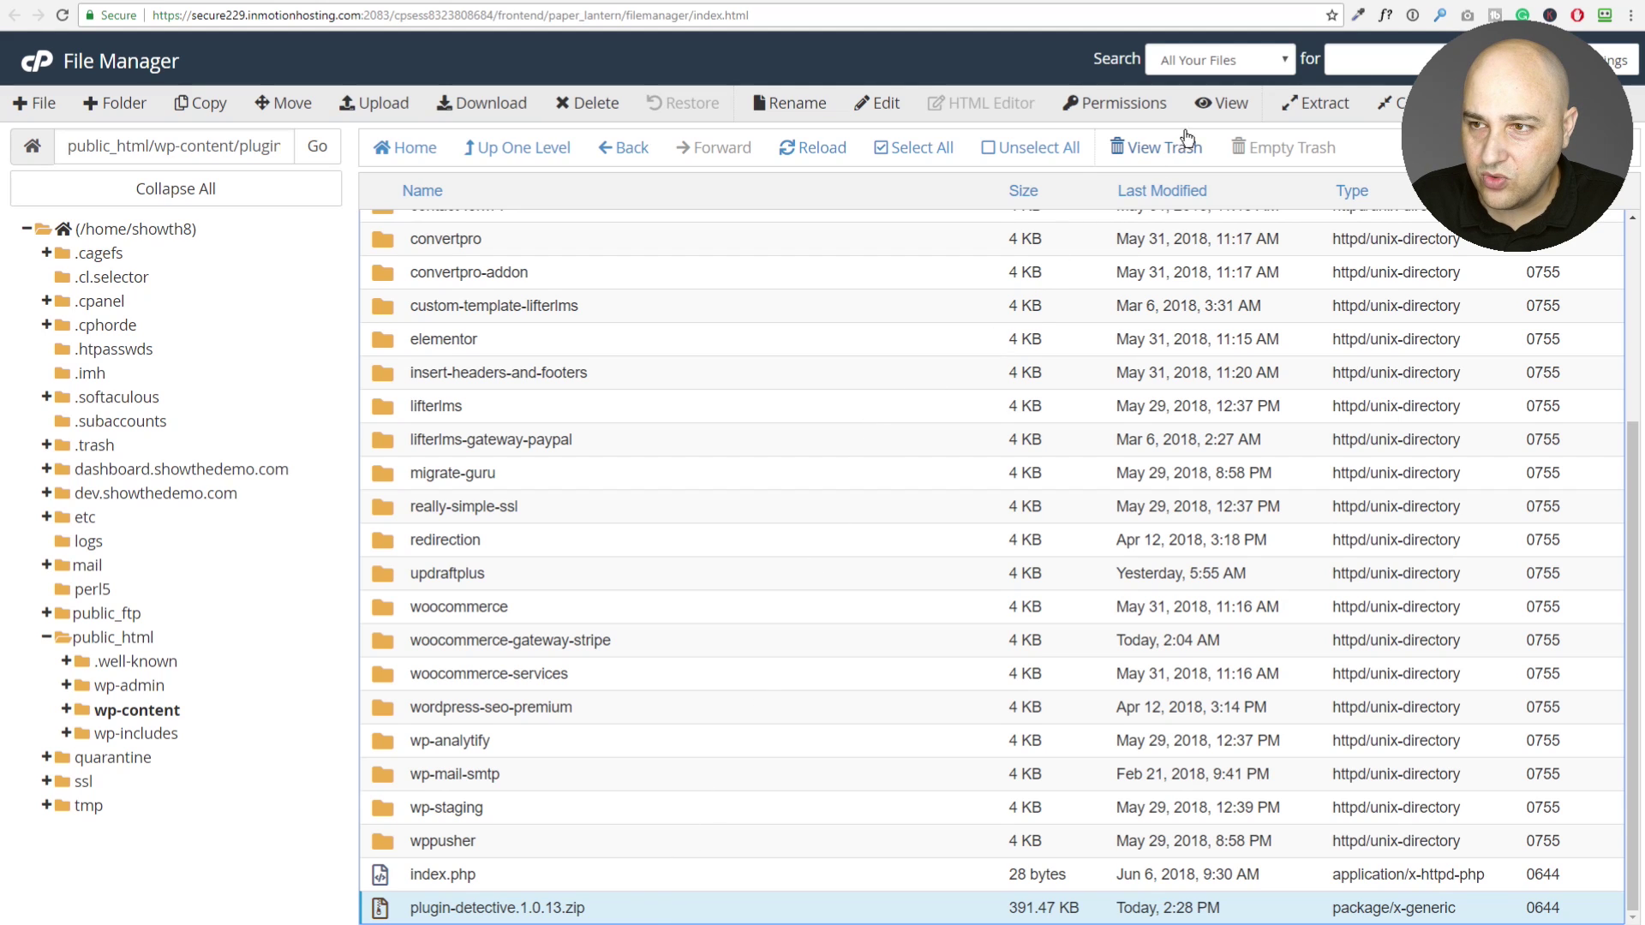
left_click(1316, 104)
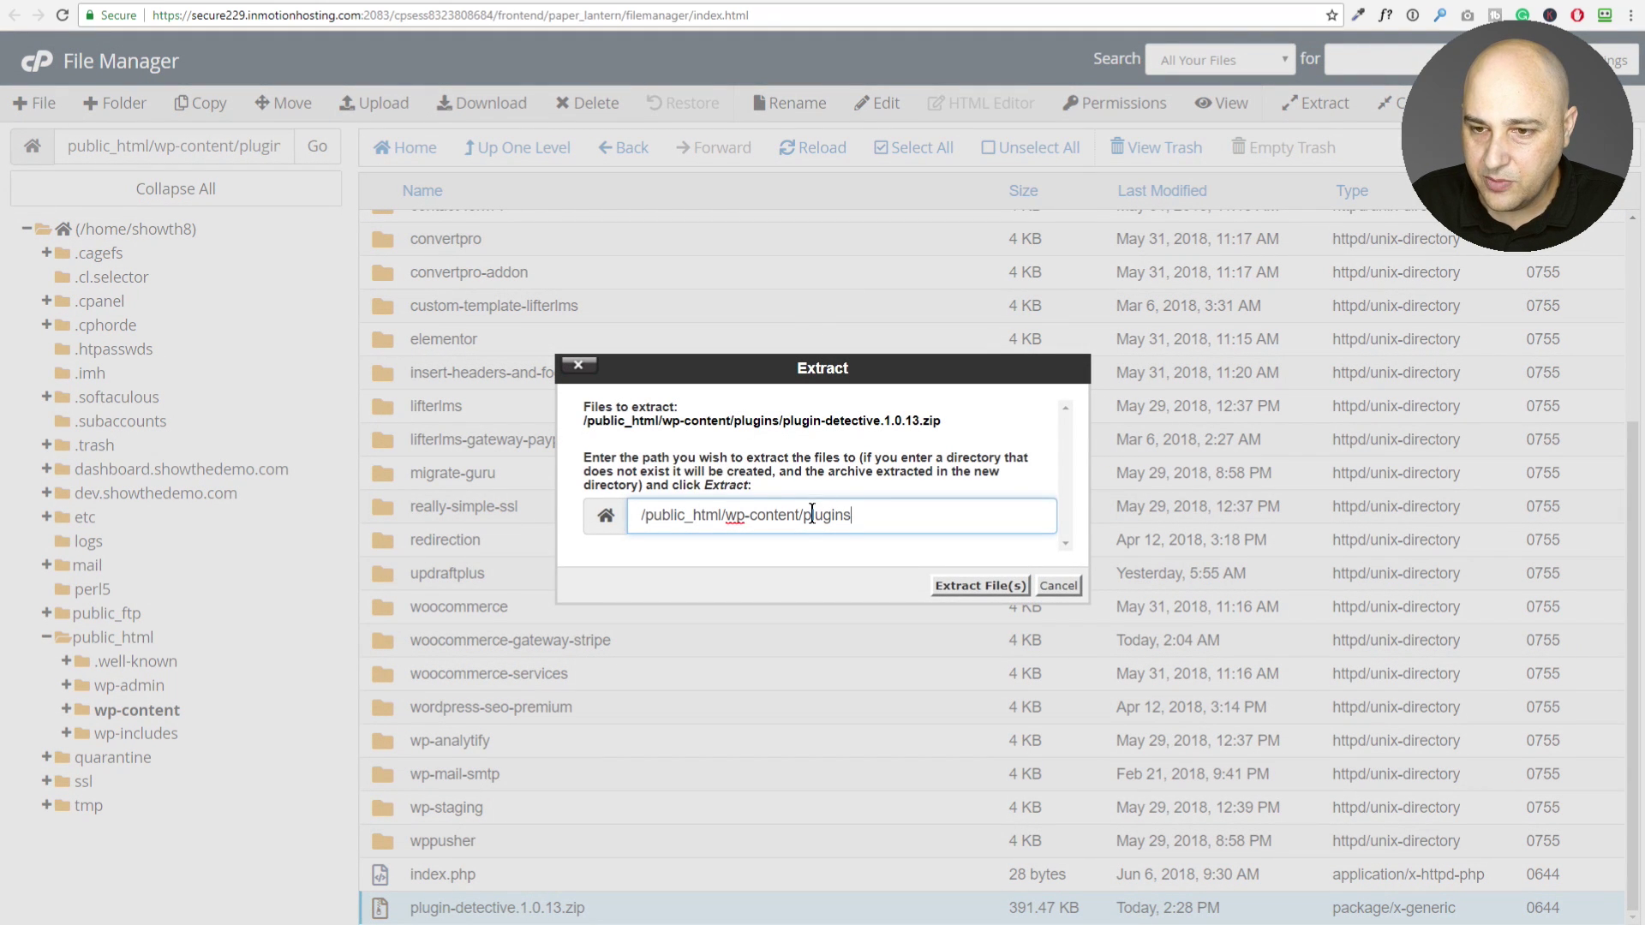
left_click(961, 586)
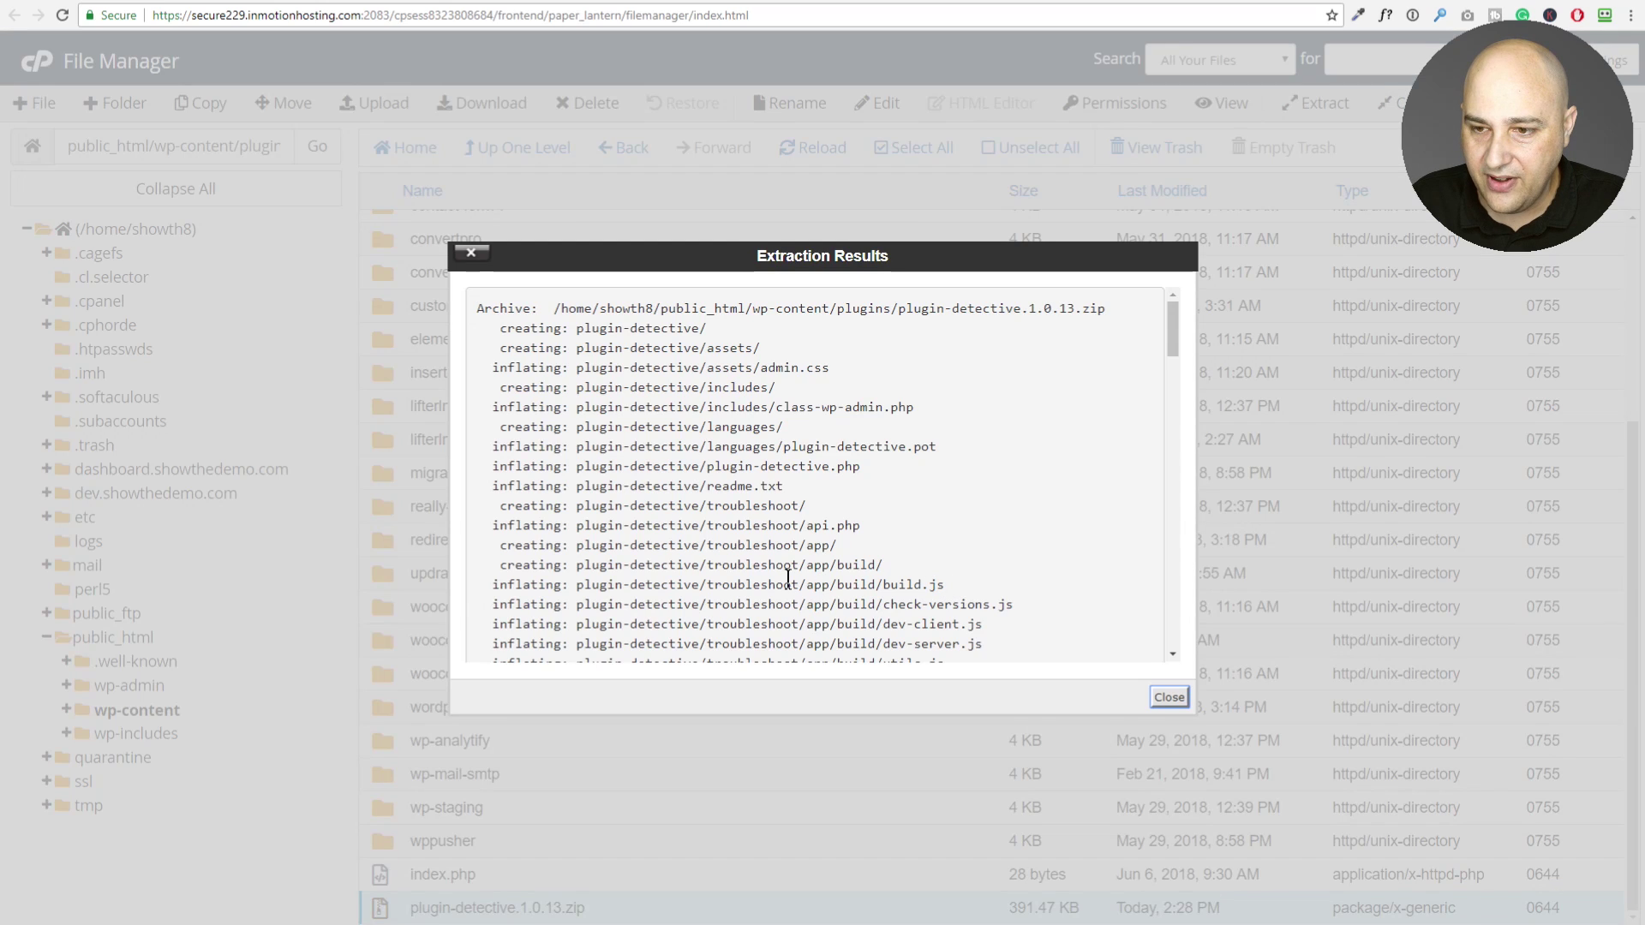
left_click(1166, 696)
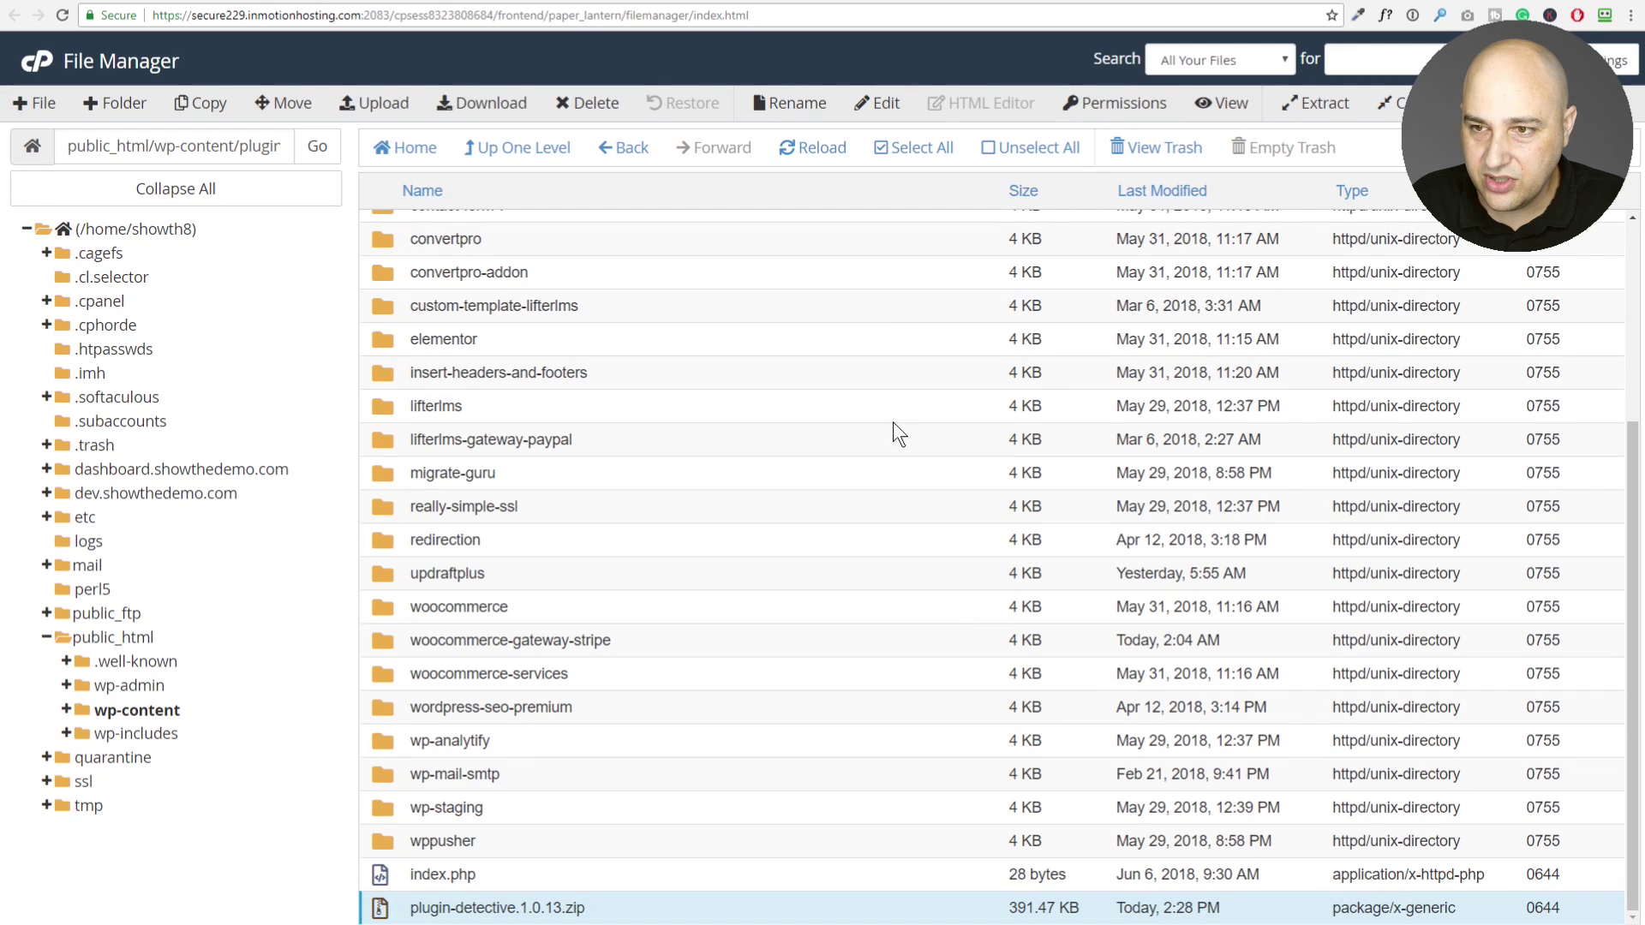
left_click(814, 154)
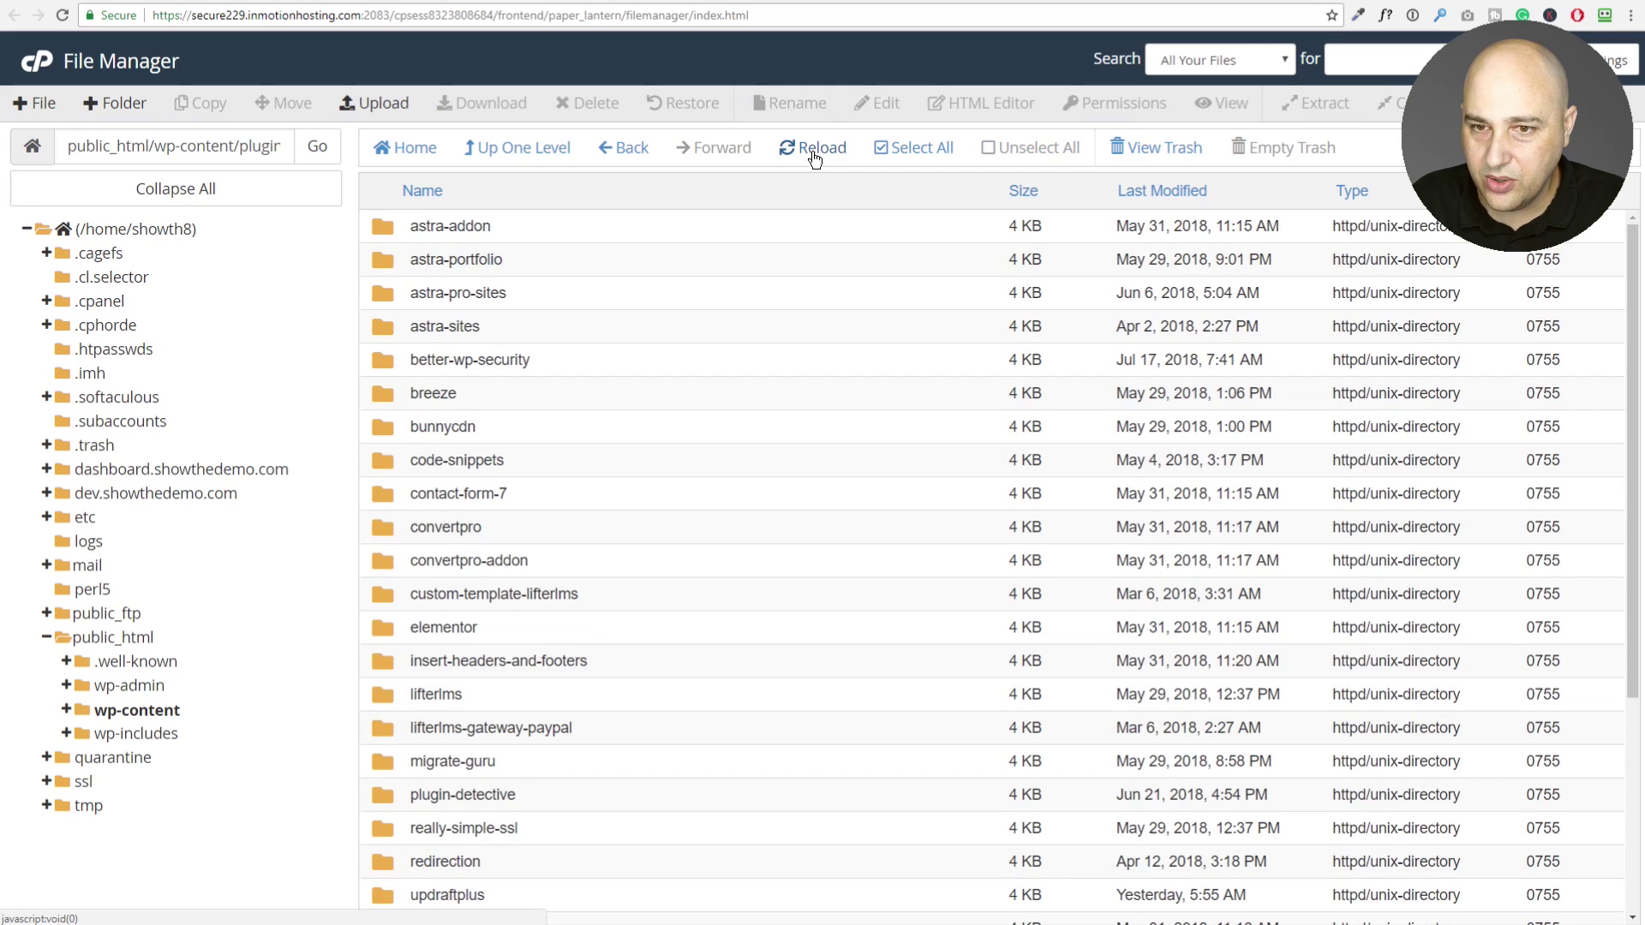
- Select the new plugin-detective folder, then the plugin-detective.1.0.13.zip archive
scroll(570, 450, "down", 2)
left_click(560, 624)
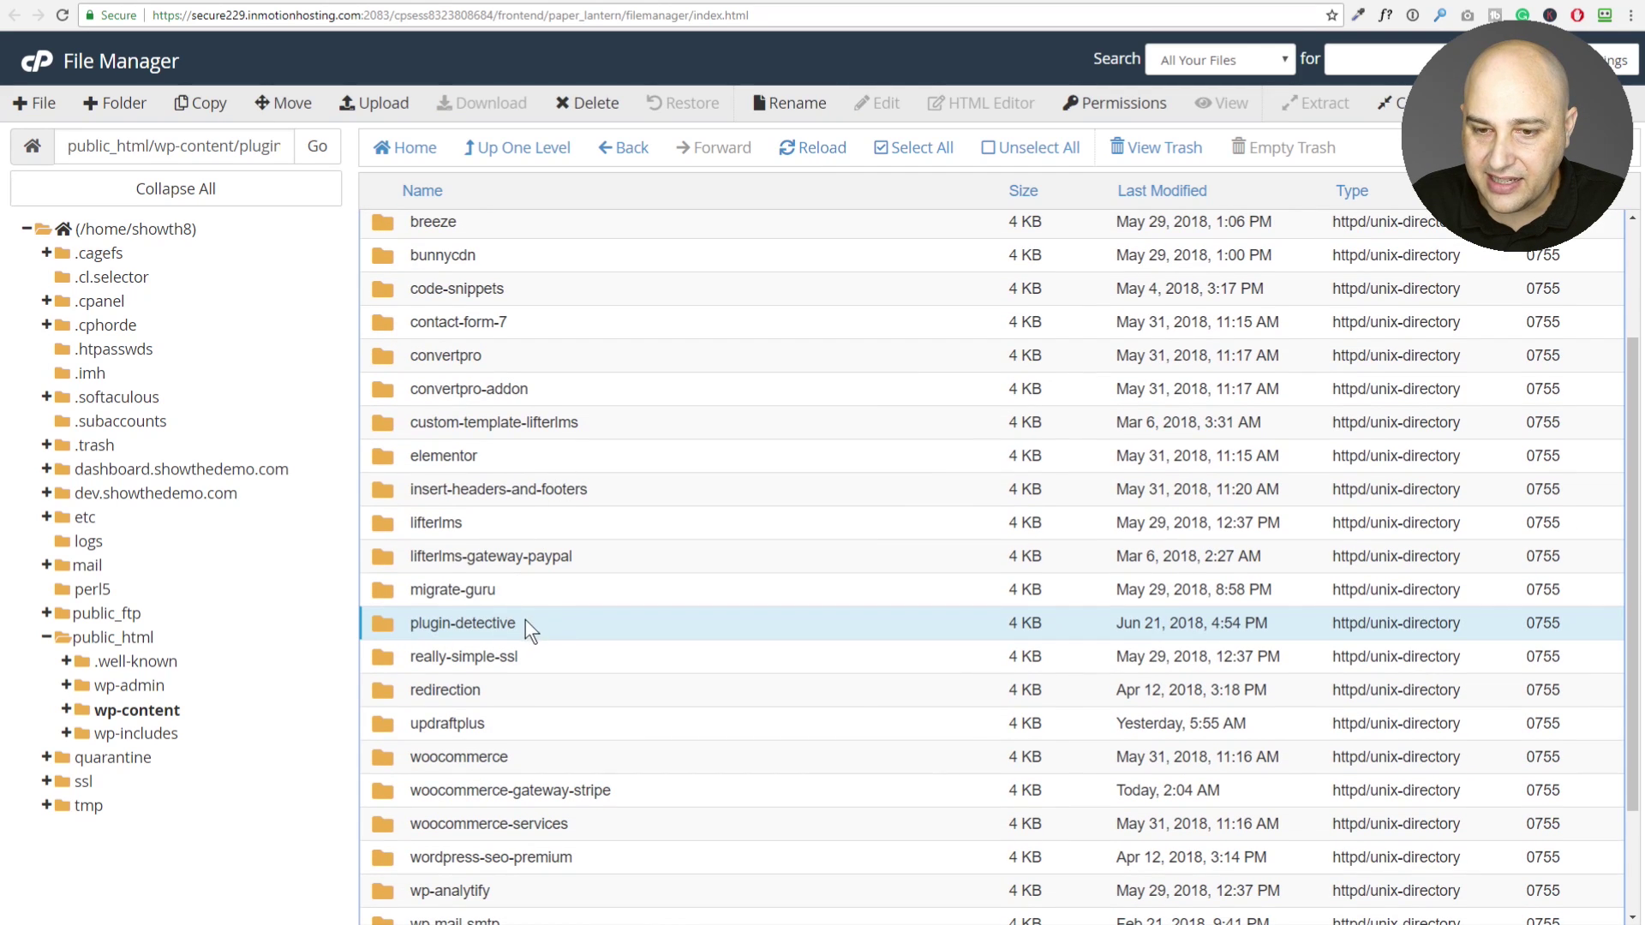
scroll(547, 613, "down", 2)
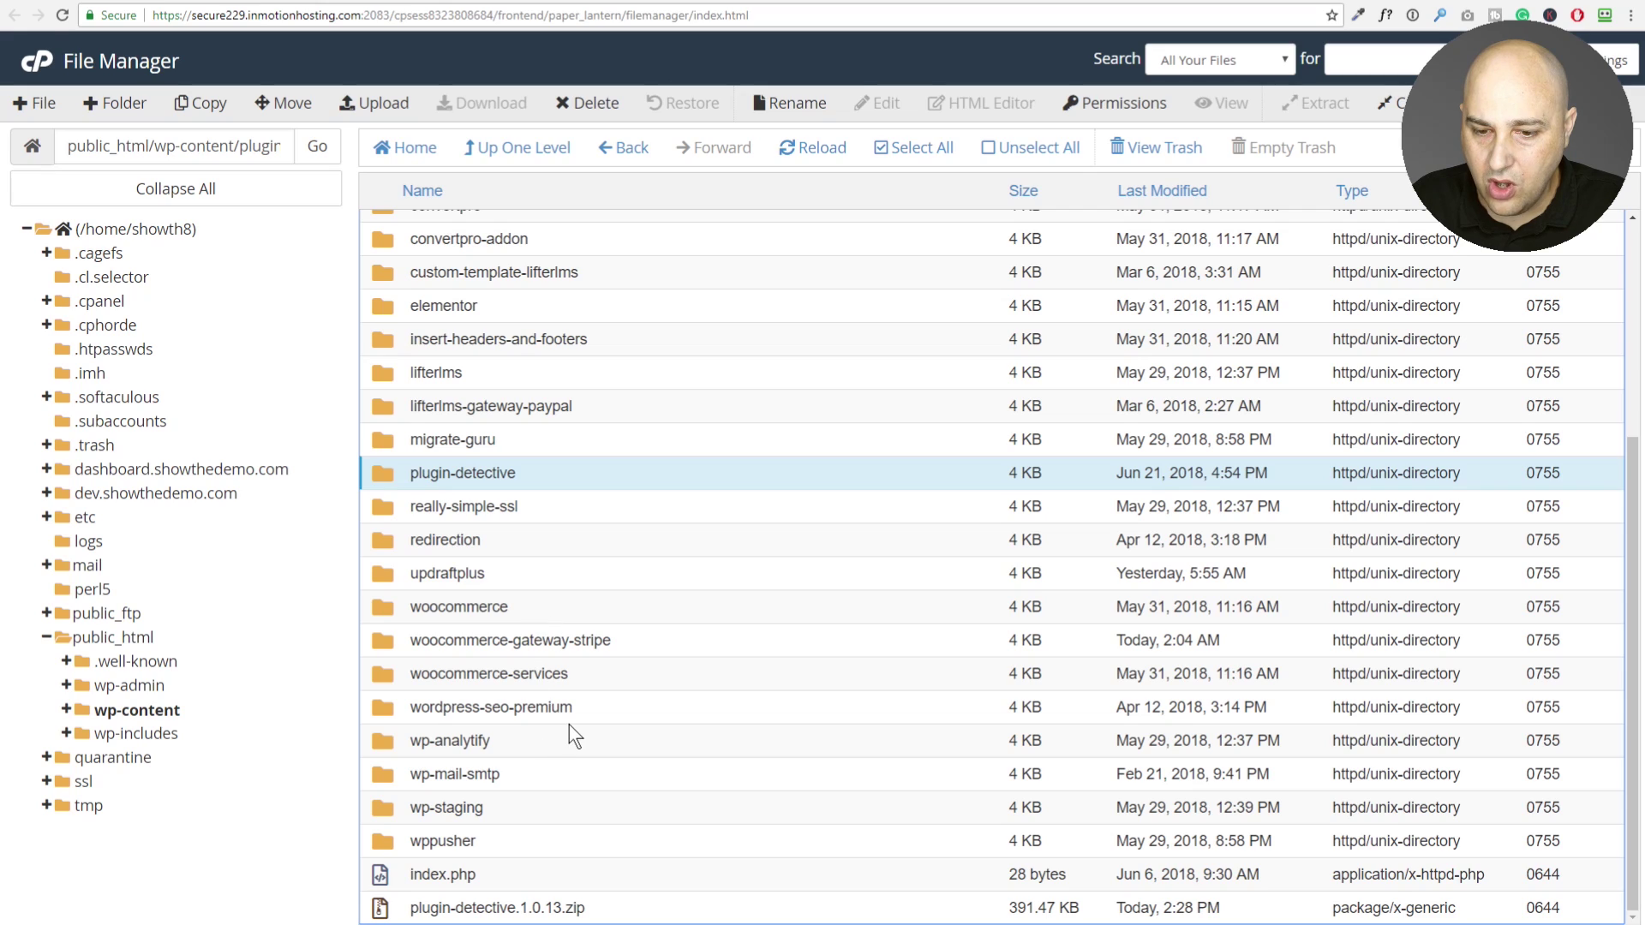
left_click(619, 910)
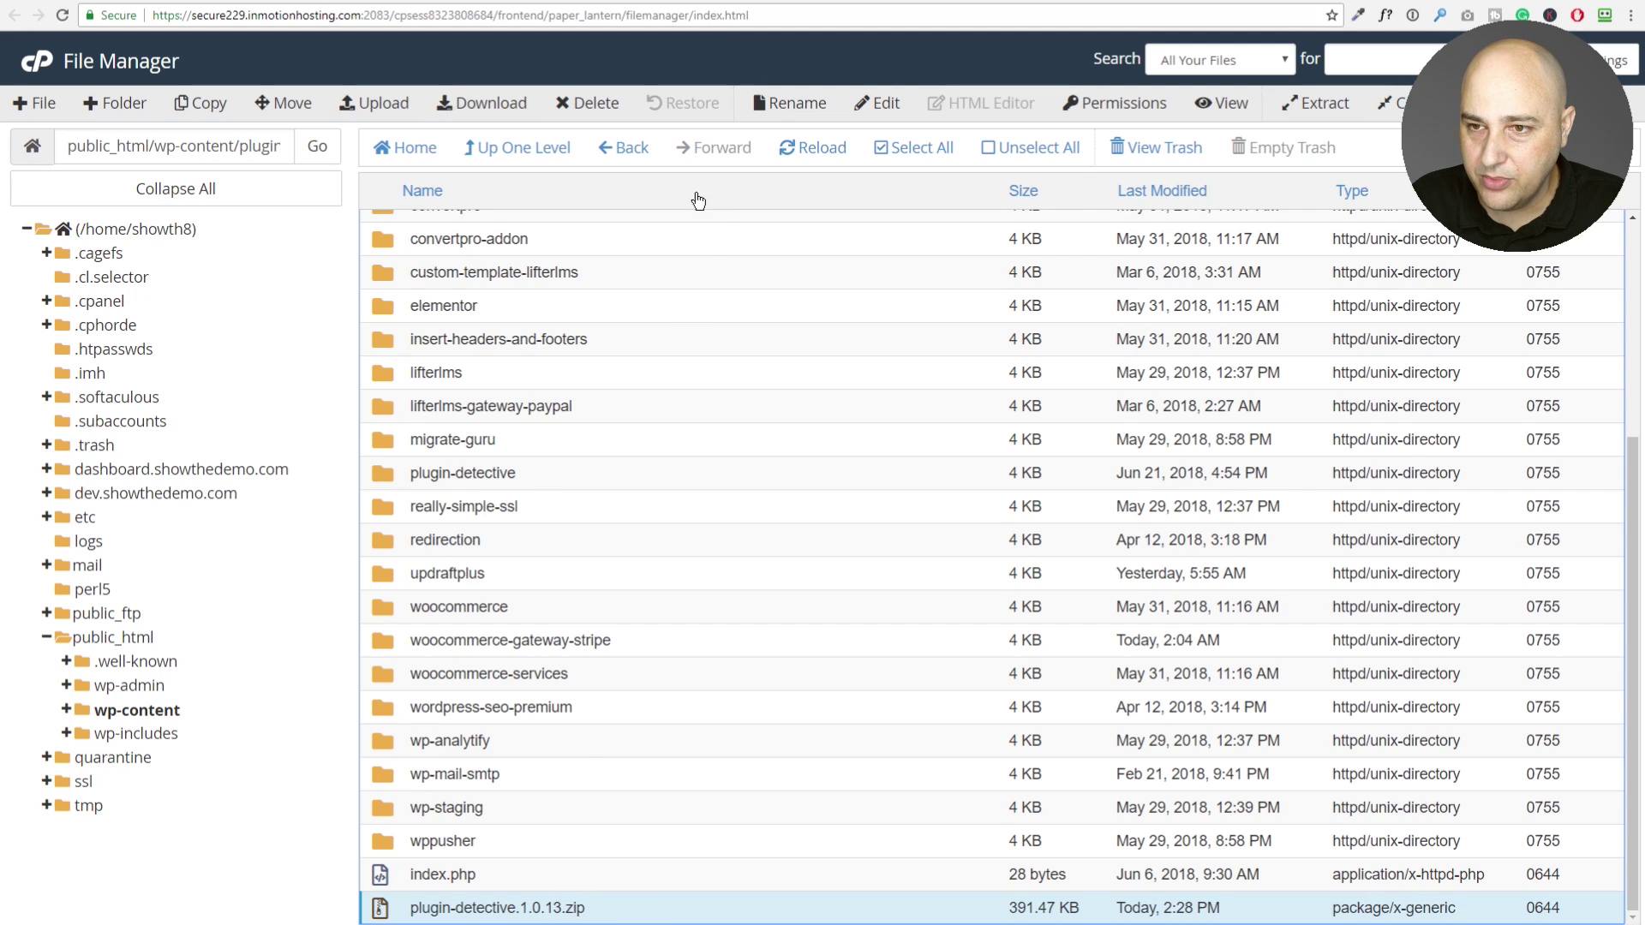
- Delete plugin-detective.1.0.13.zip, confirming the move to the Trash
left_click(588, 104)
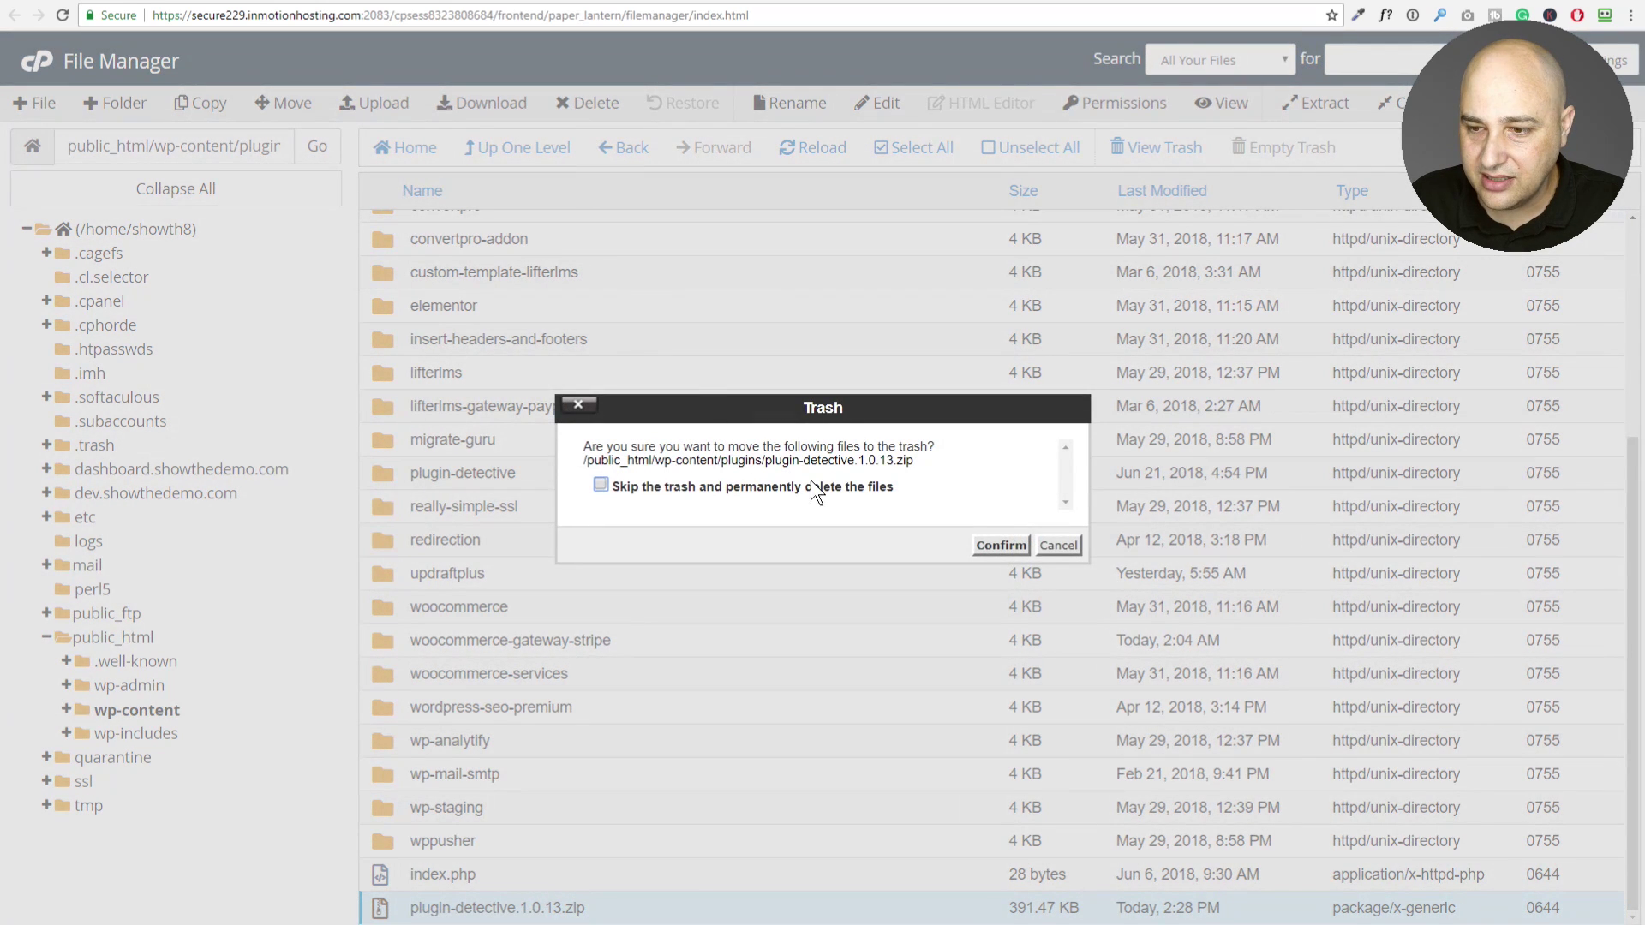
left_click(985, 544)
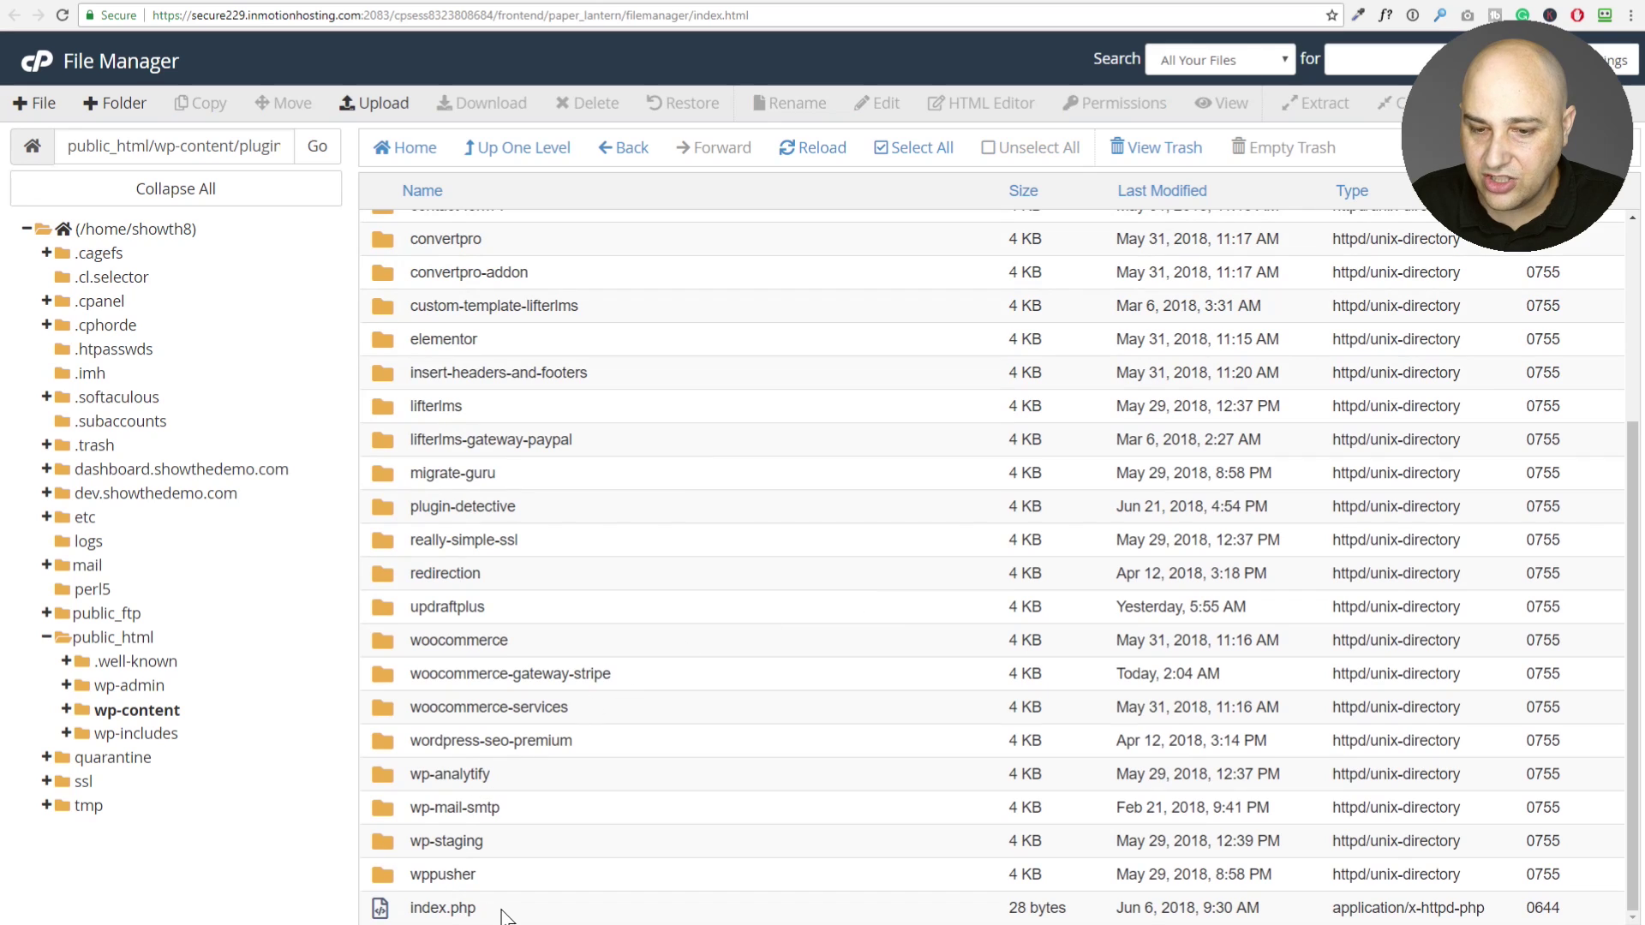
scroll(643, 672, "up", 3)
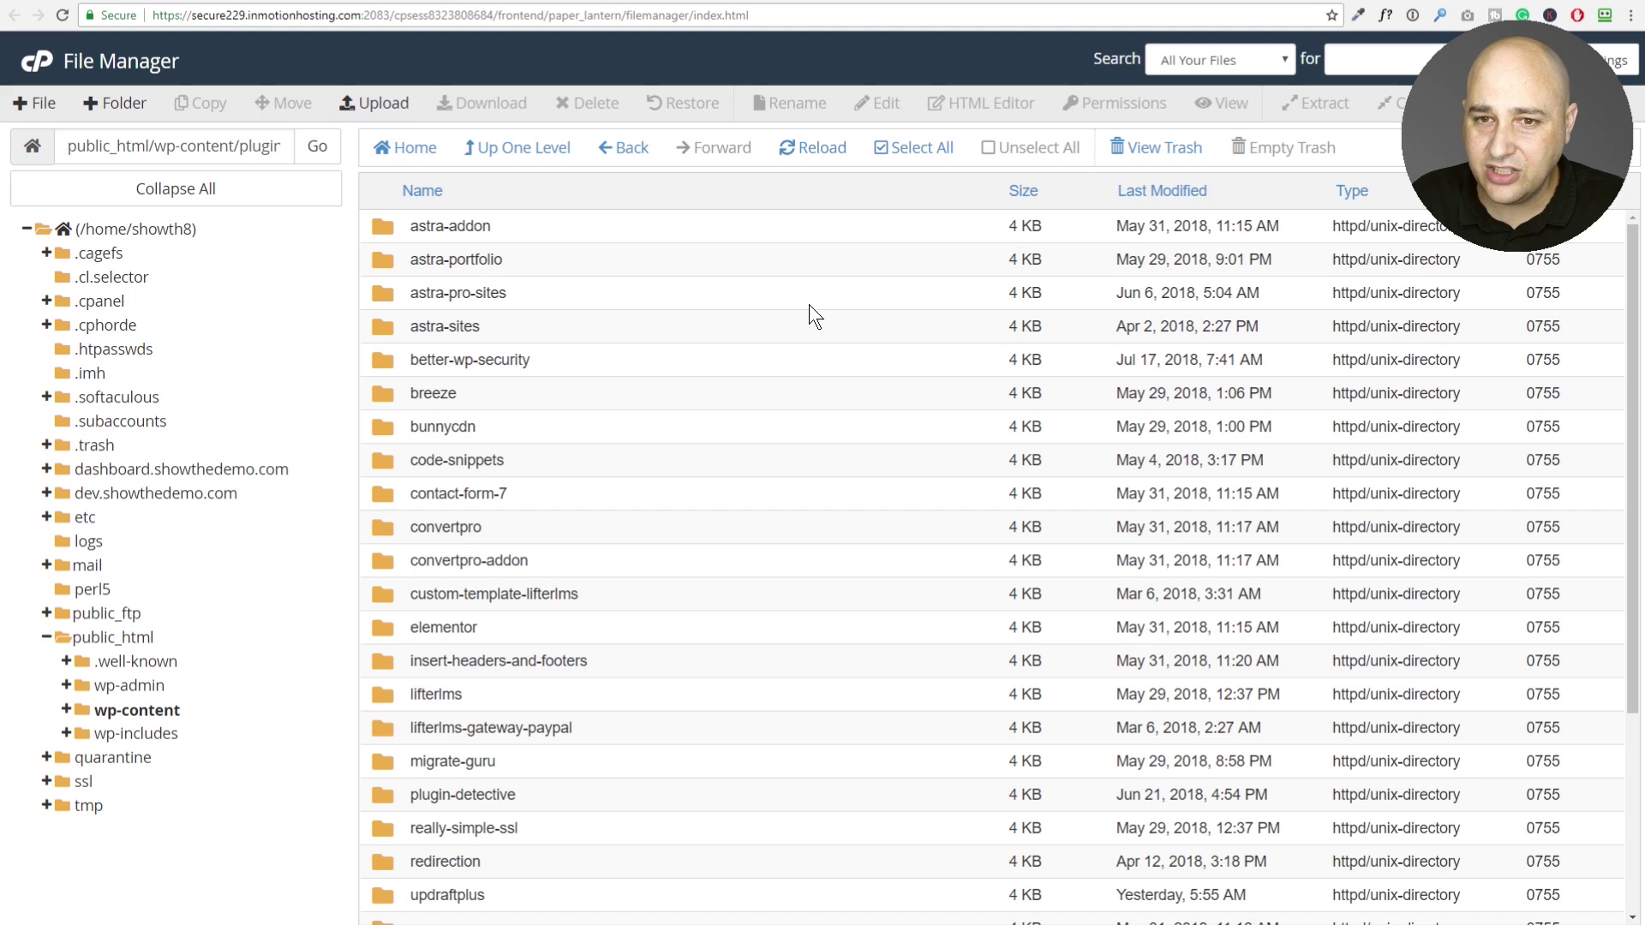
- On the Plugin Detective page, highlight the FAQ paragraphs on FTP installation and the troubleshoot address
key("ctrl+Tab")
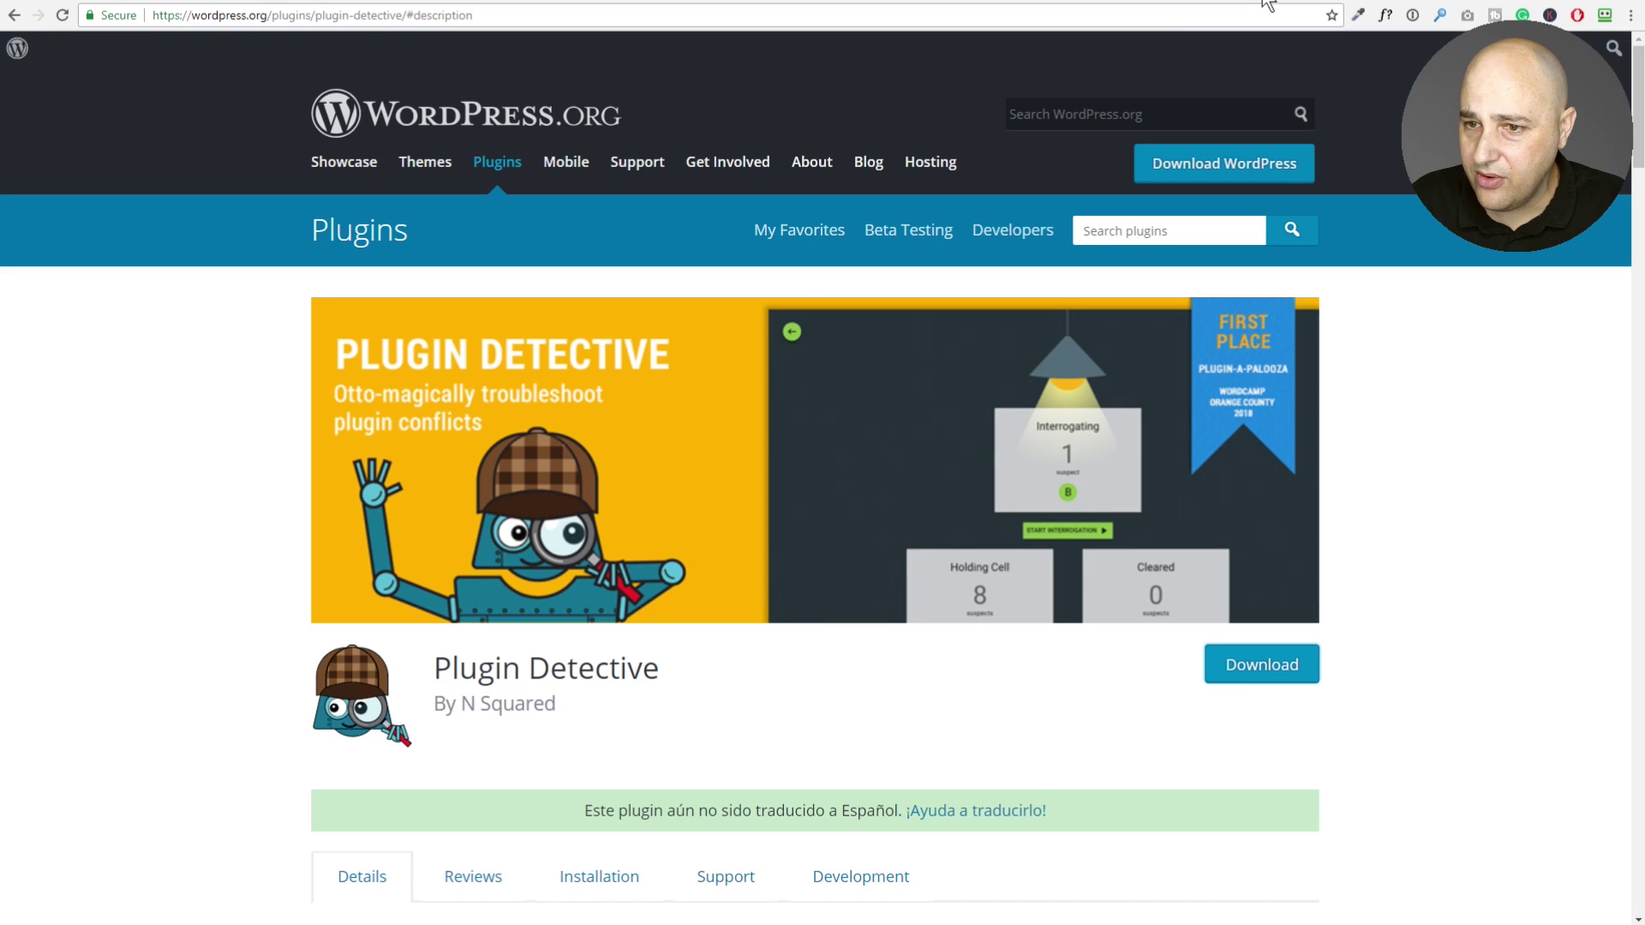
scroll(584, 418, "down", 2)
scroll(585, 418, "down", 20)
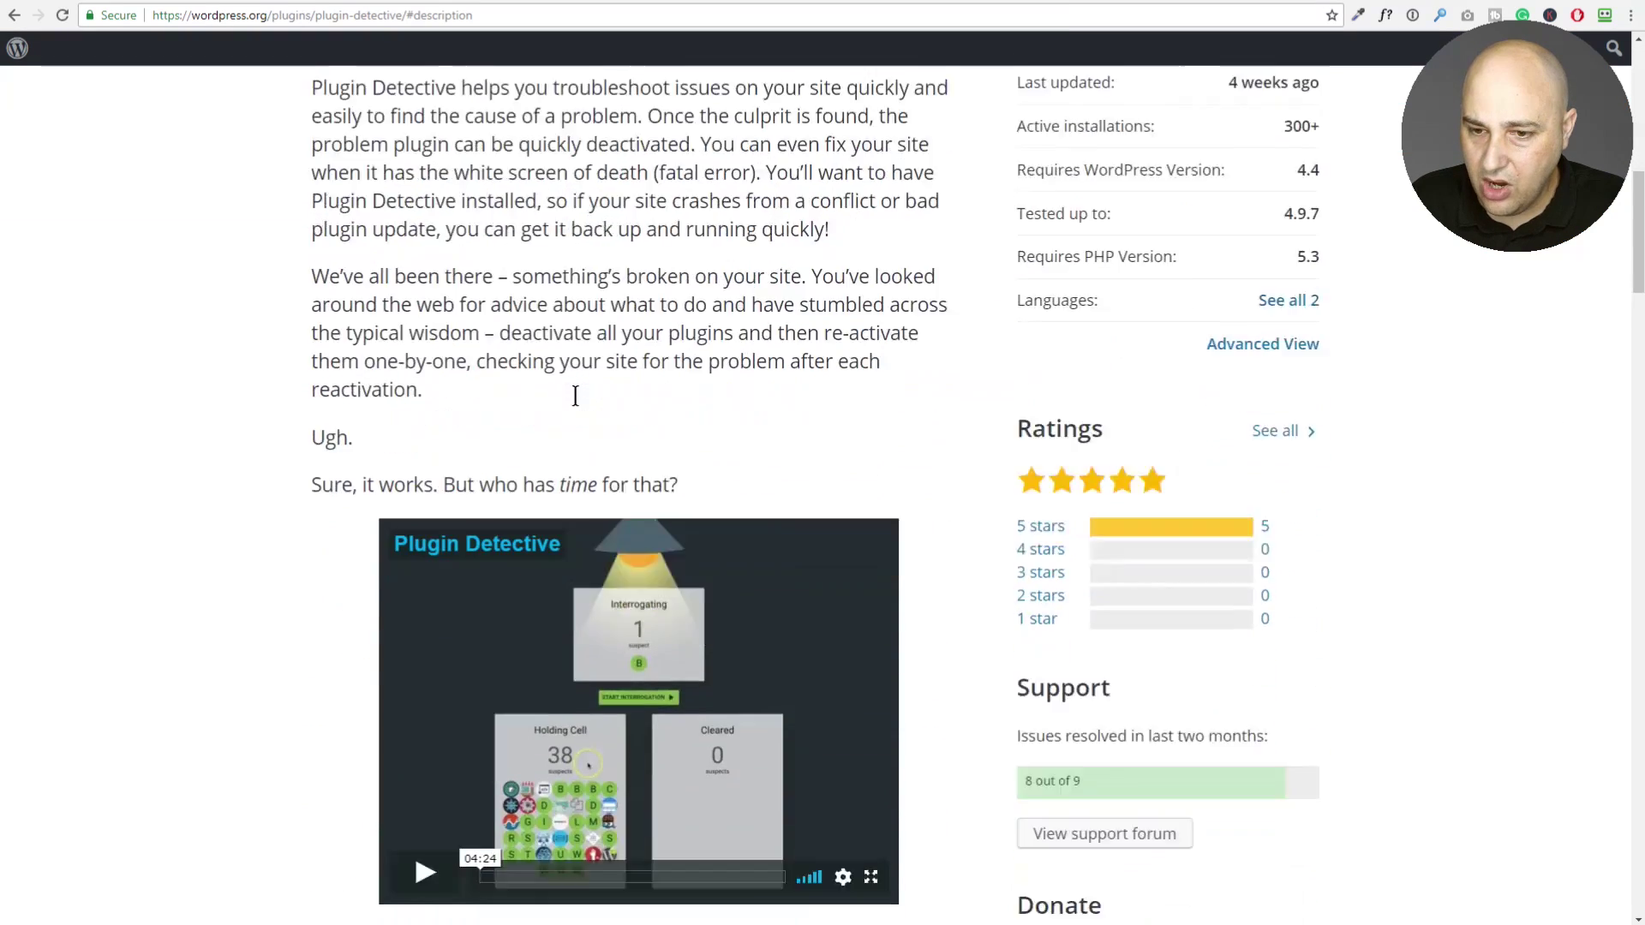
scroll(572, 399, "down", 20)
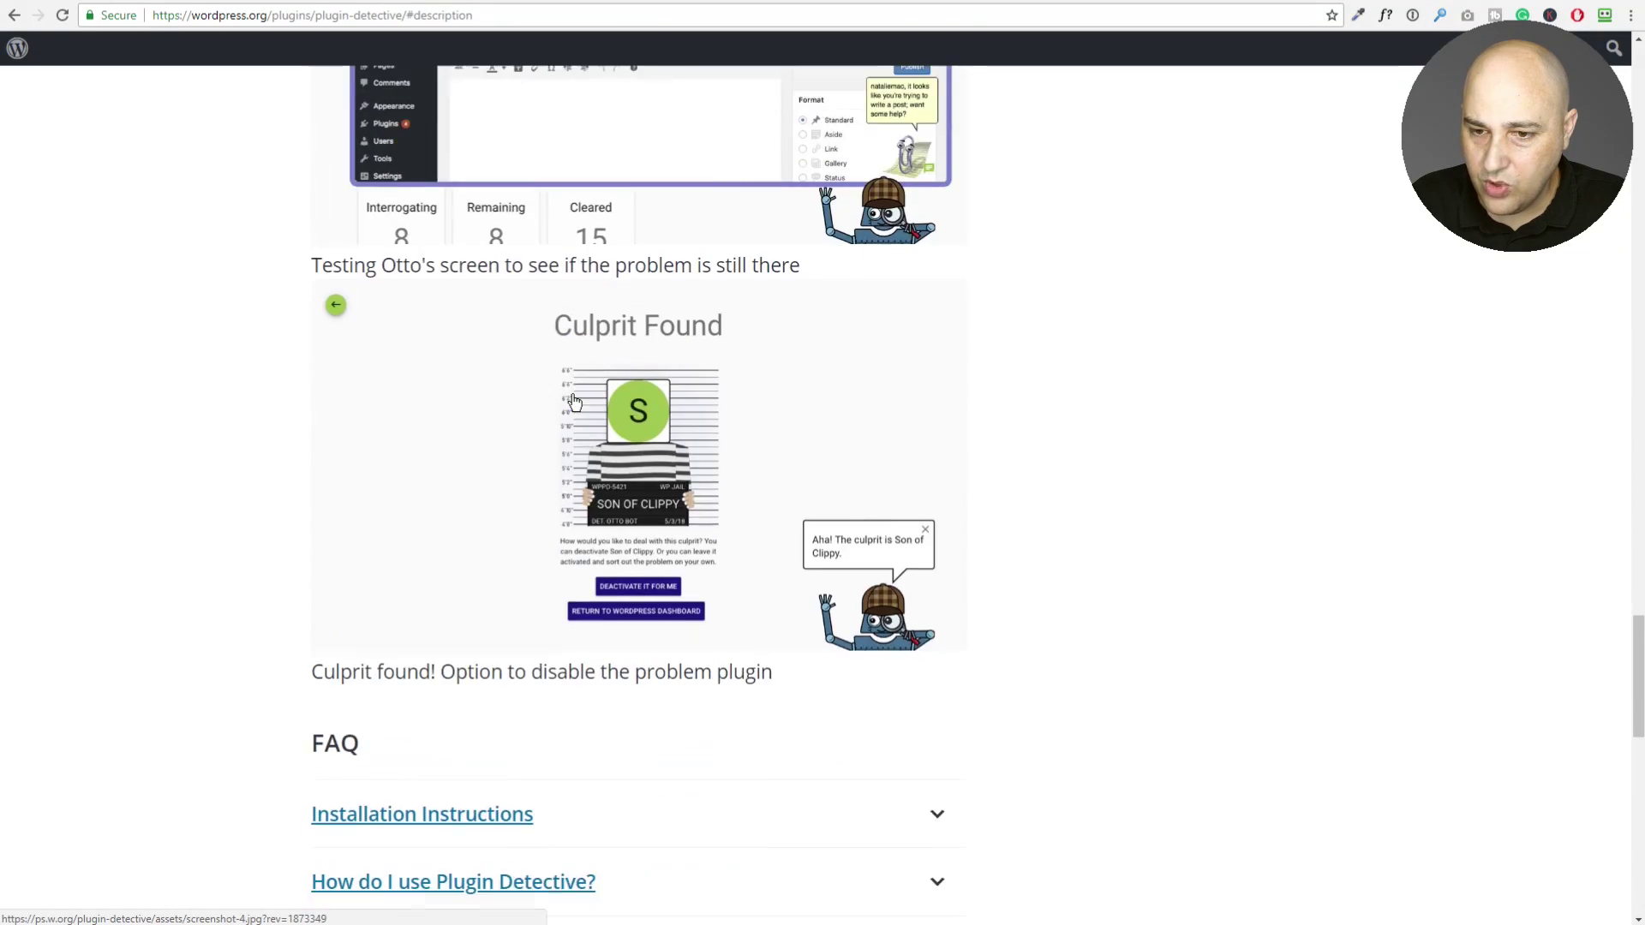
scroll(563, 401, "up", 4)
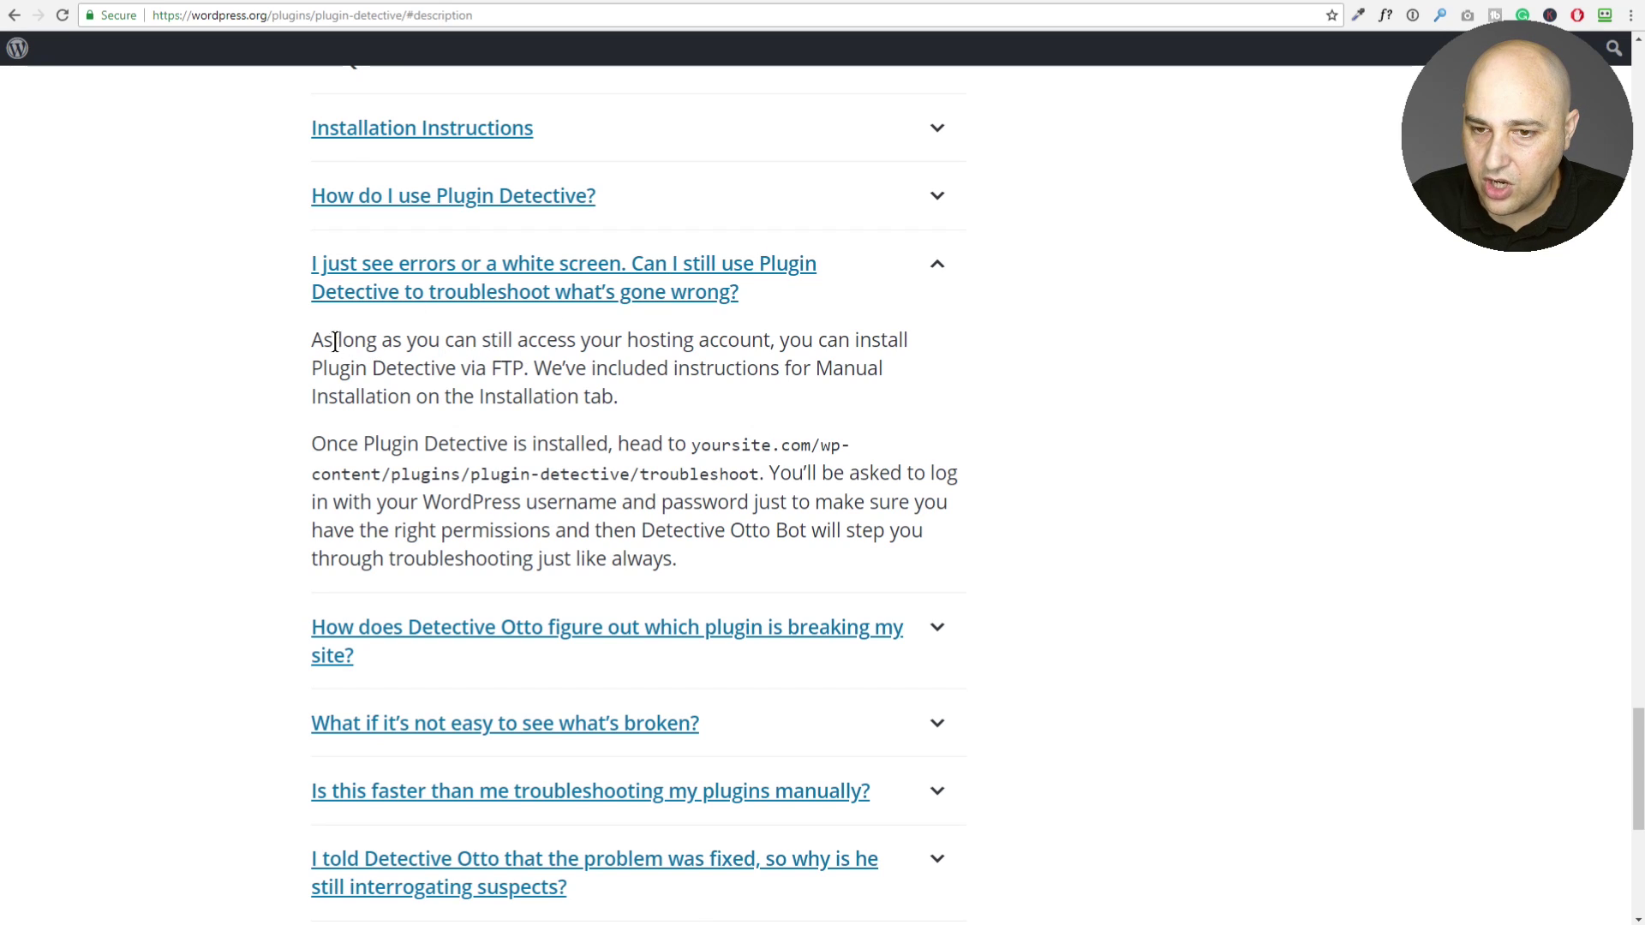
left_click_drag(313, 340, 654, 402)
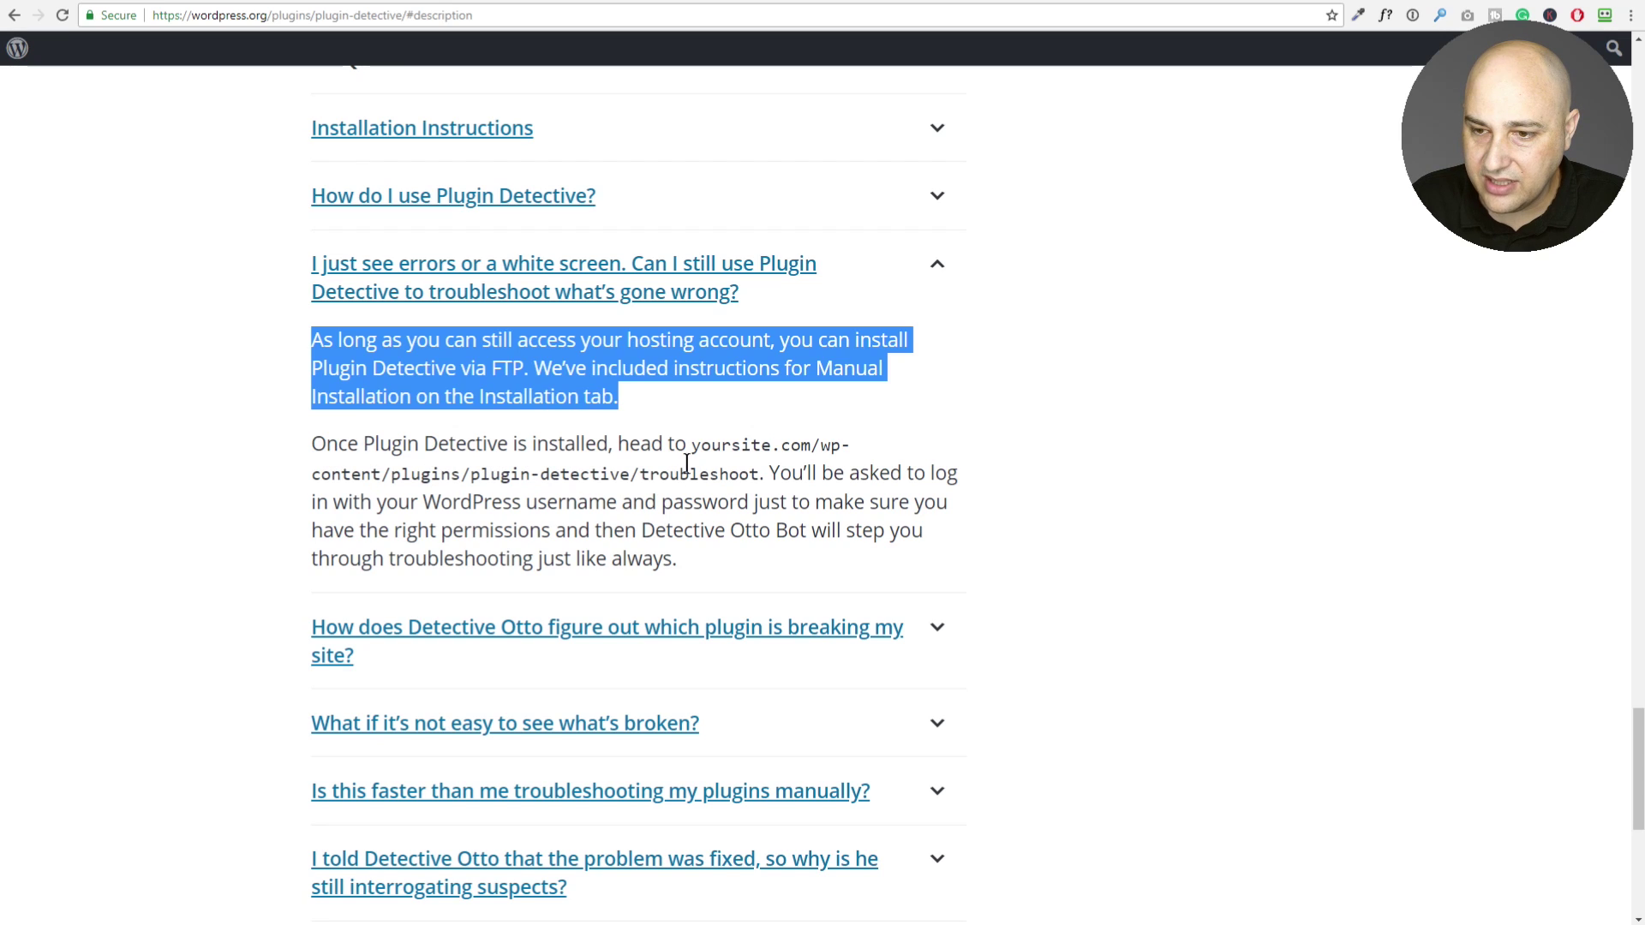
left_click_drag(313, 443, 708, 566)
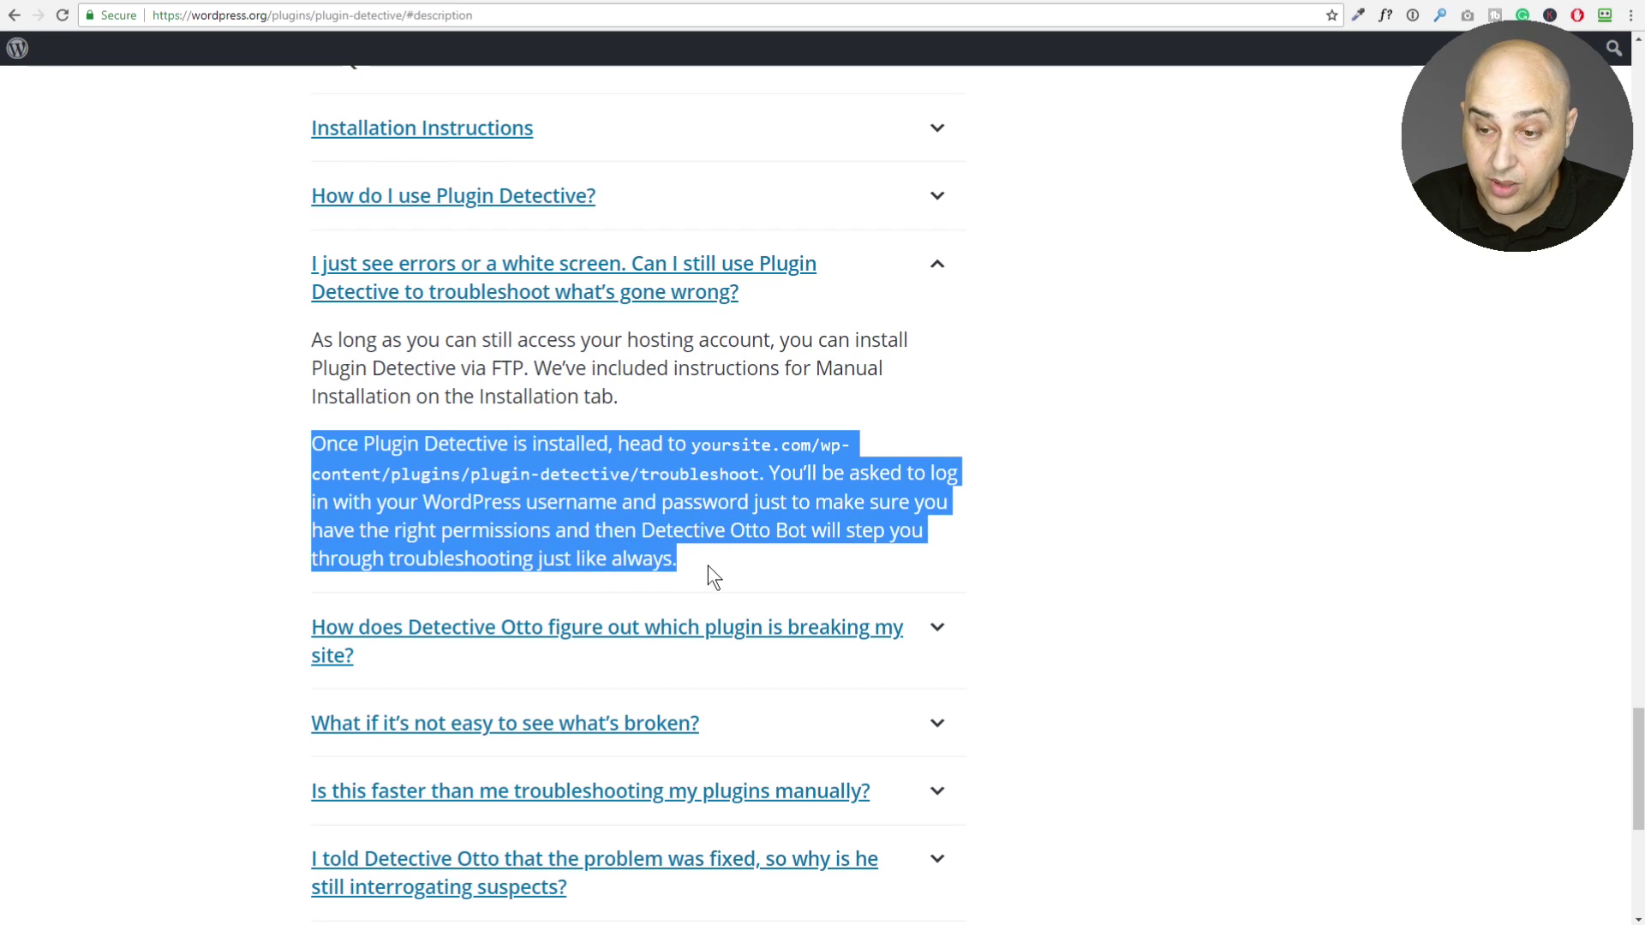
- Select the /wp-content/plugins/plugin-detective/troubleshoot path and move to the showthedemo.com tab
left_click(756, 473)
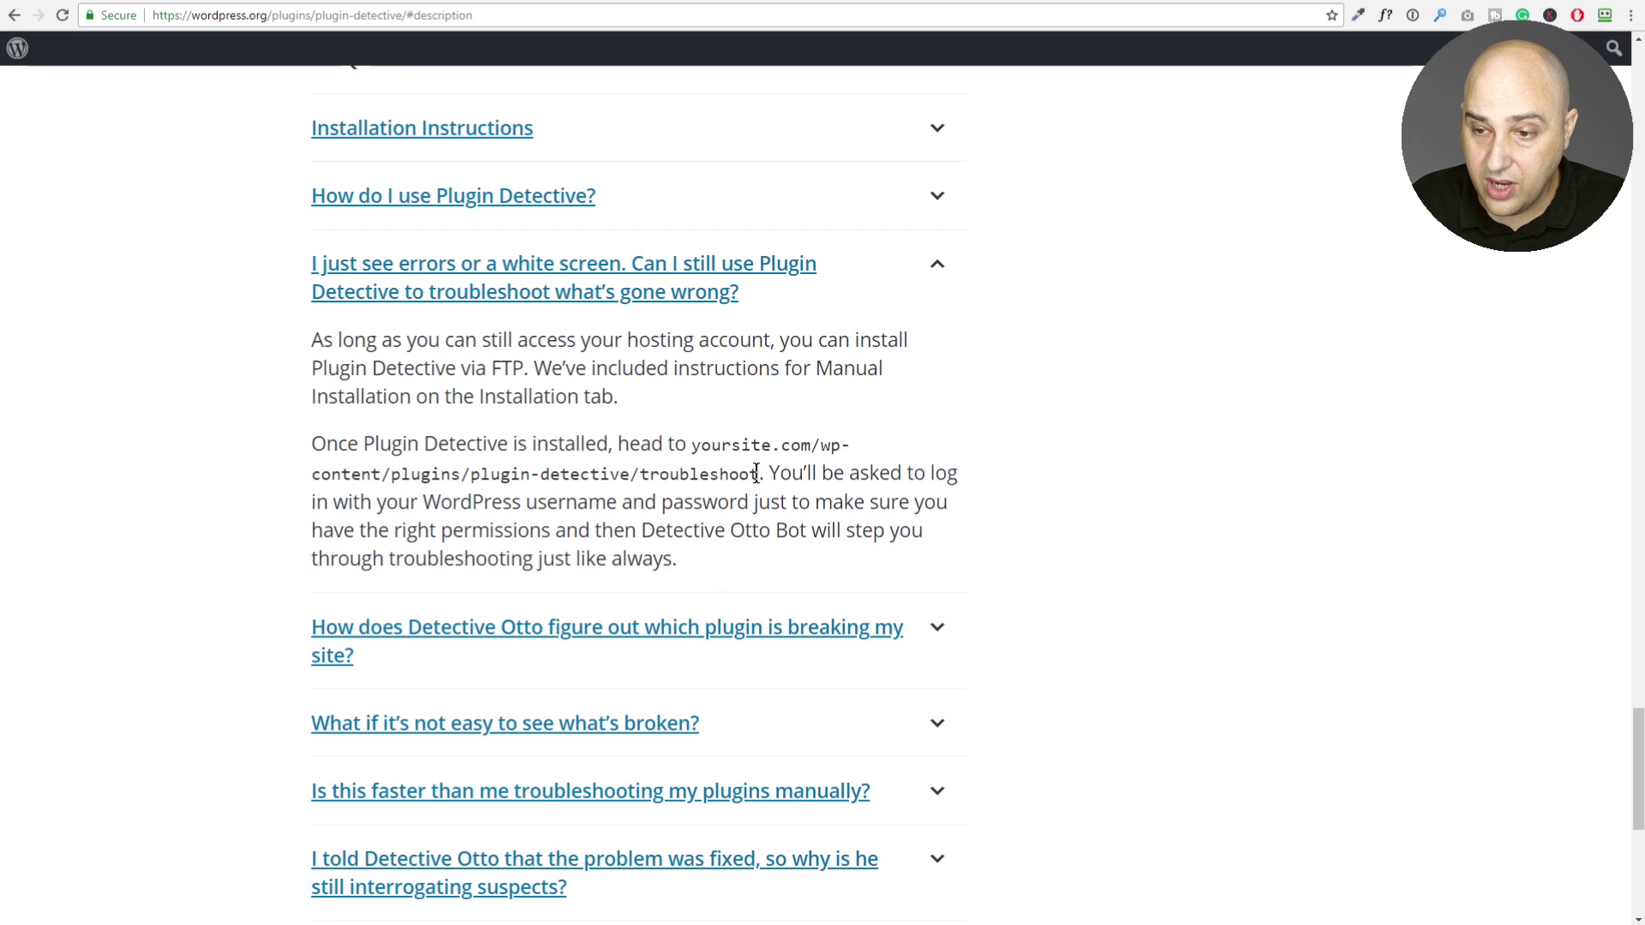
left_click_drag(758, 473, 811, 445)
key("ctrl+c")
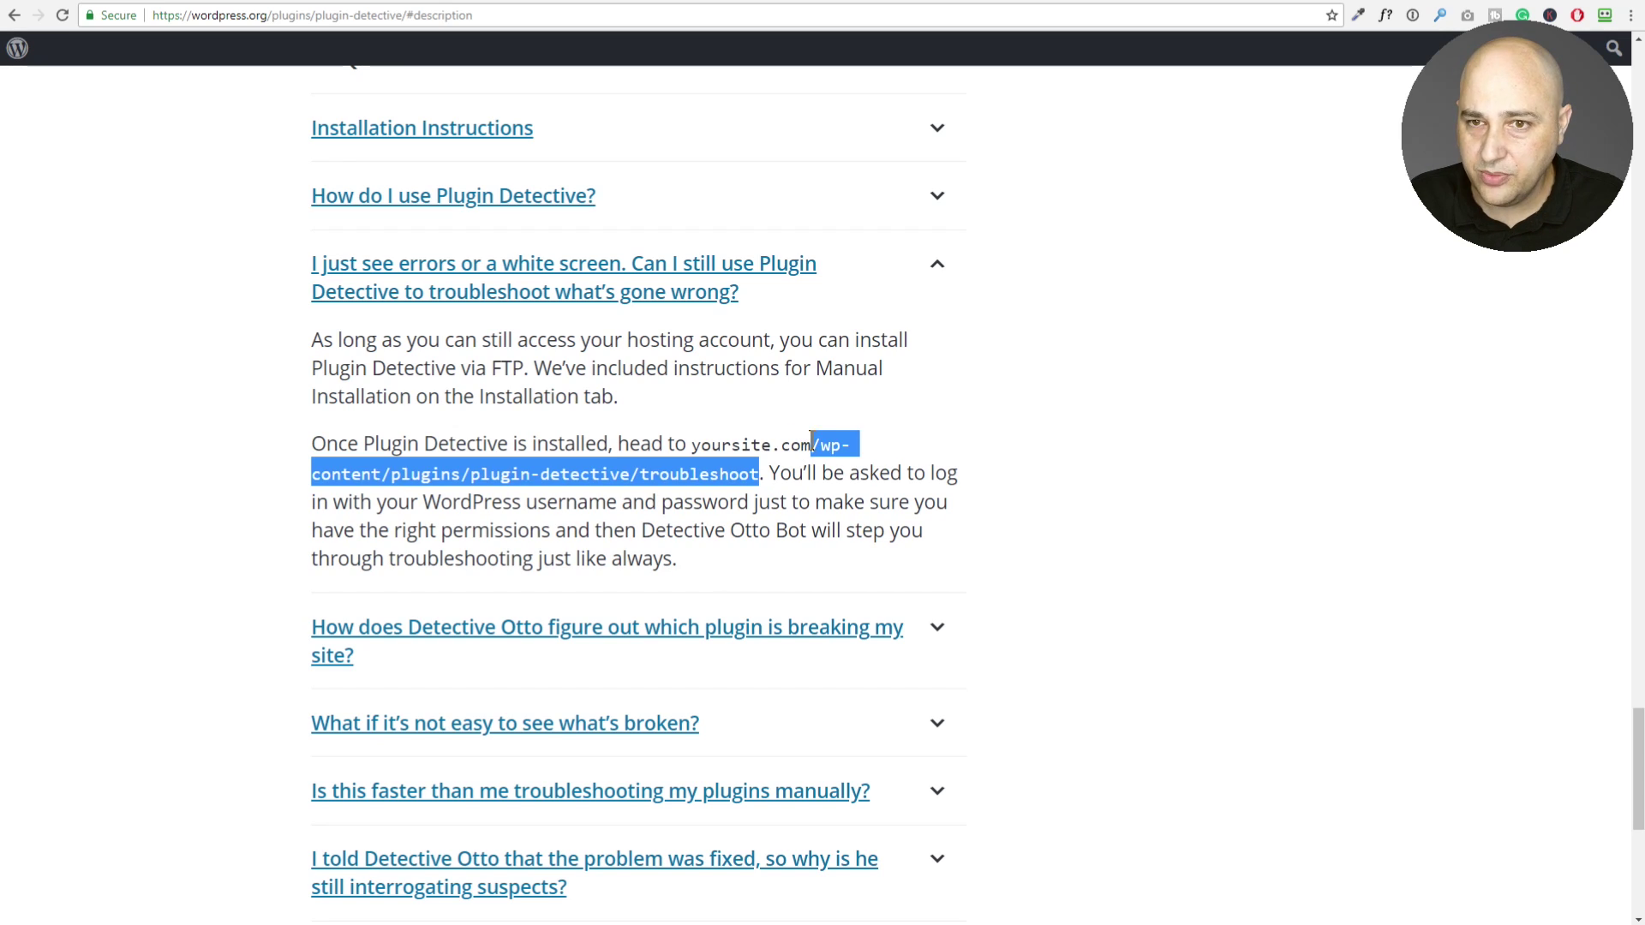
left_click(625, 3)
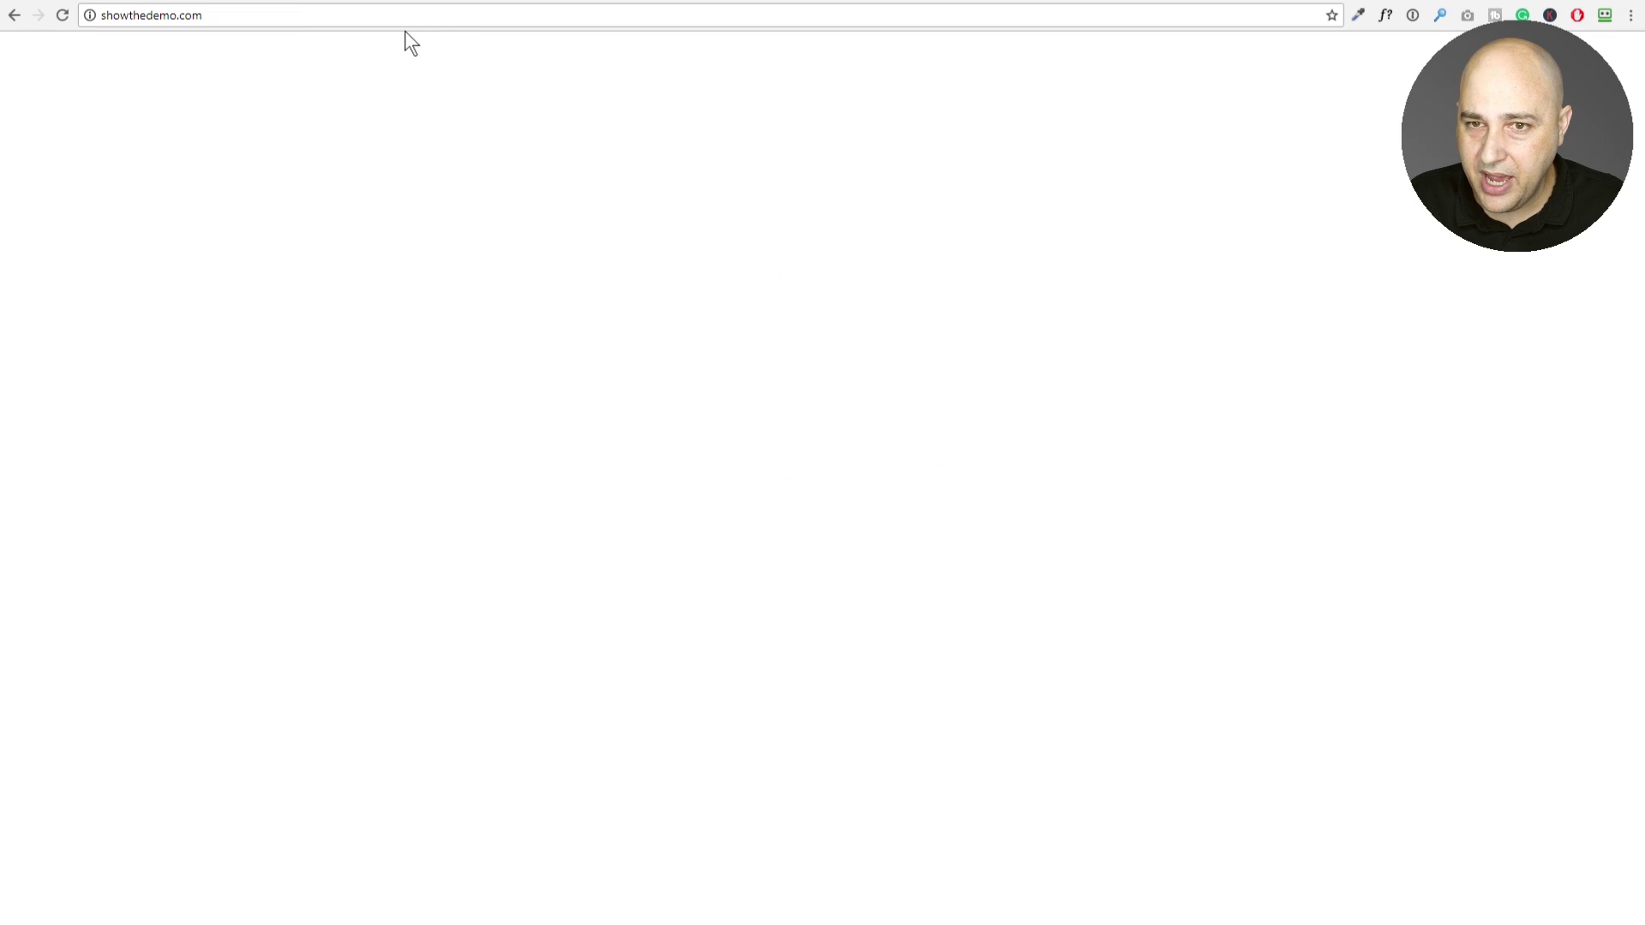
- Append /wp-content/plugins/plugin-detective/troubleshoot to the showthedemo.com address and load it
left_click(342, 15)
left_click(341, 15)
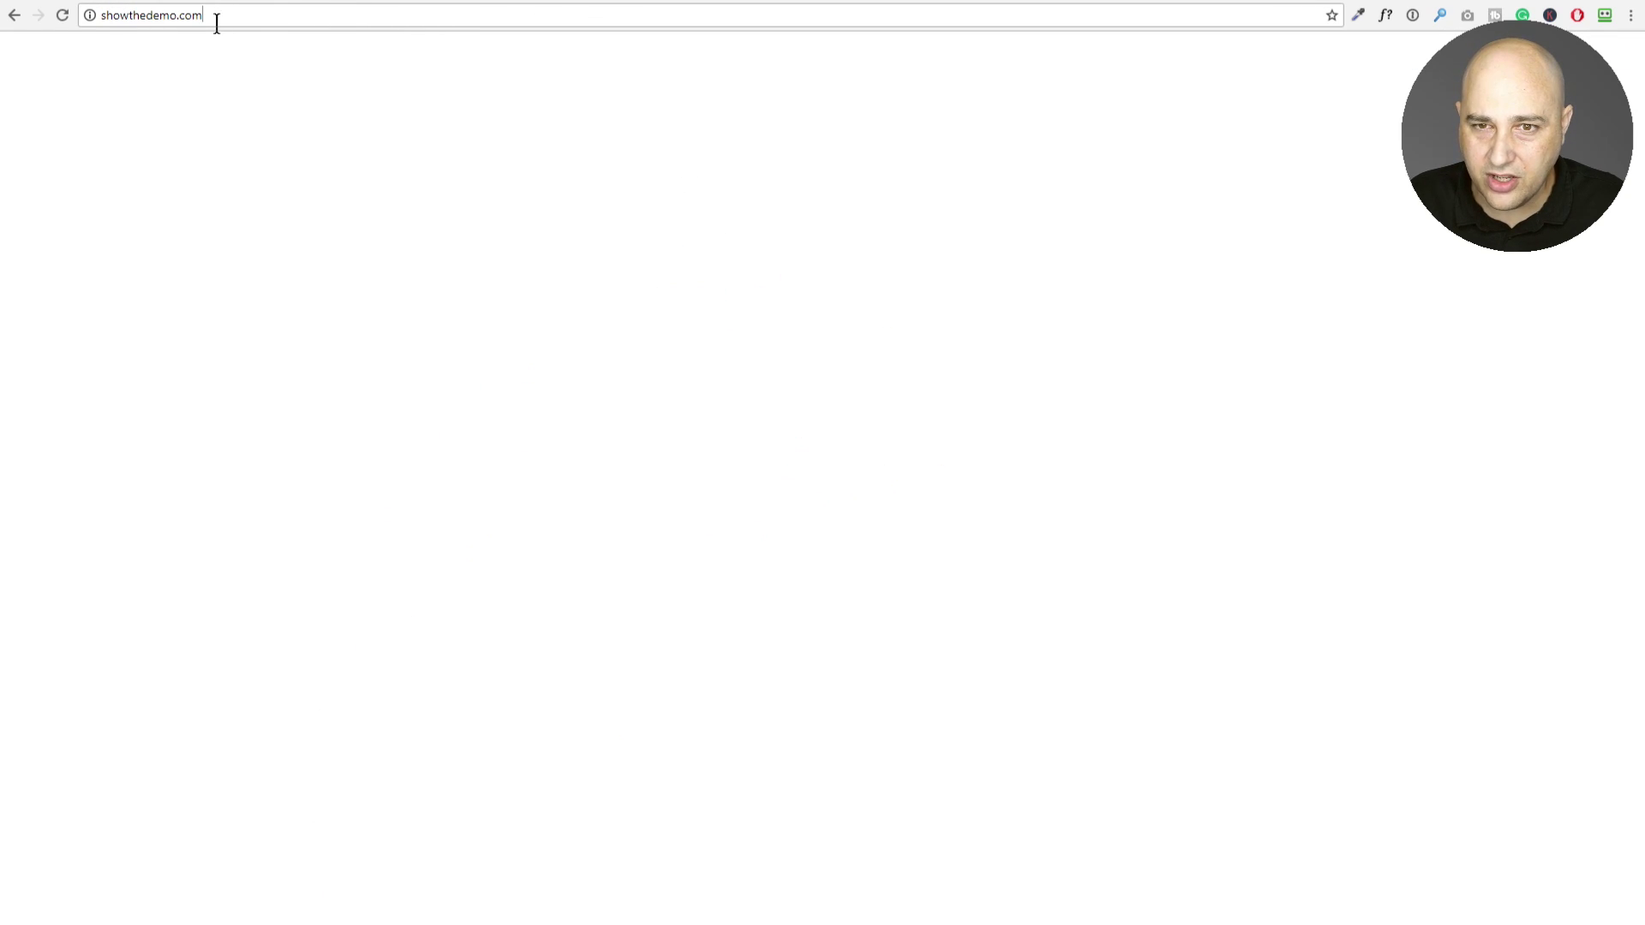
key("ctrl+v")
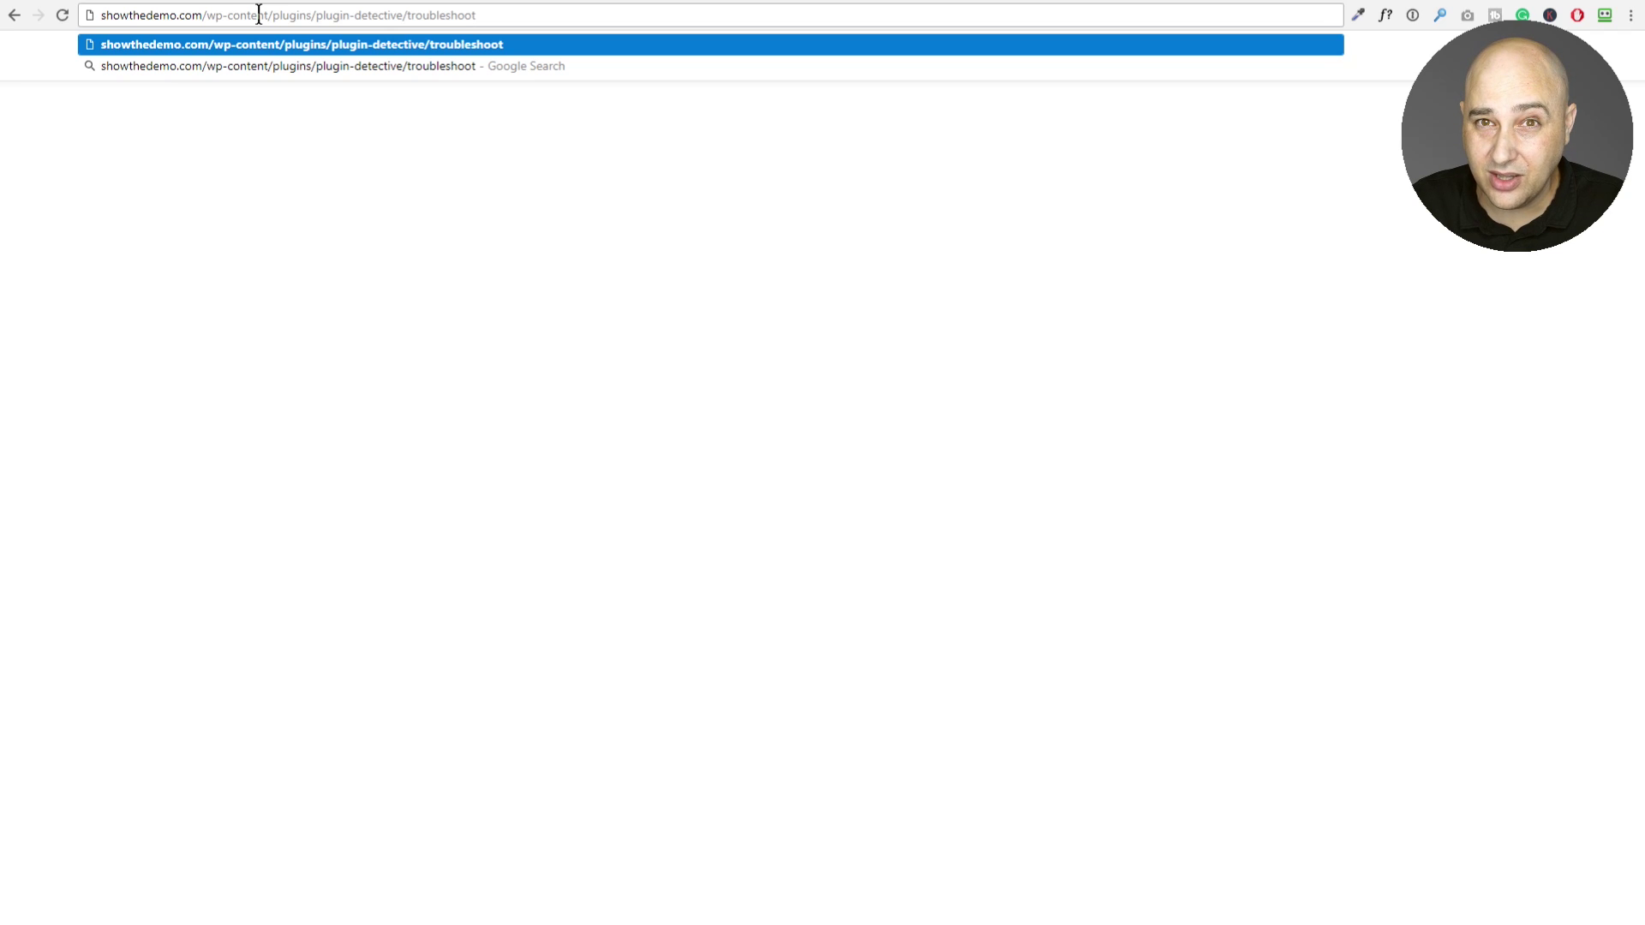
key("Return")
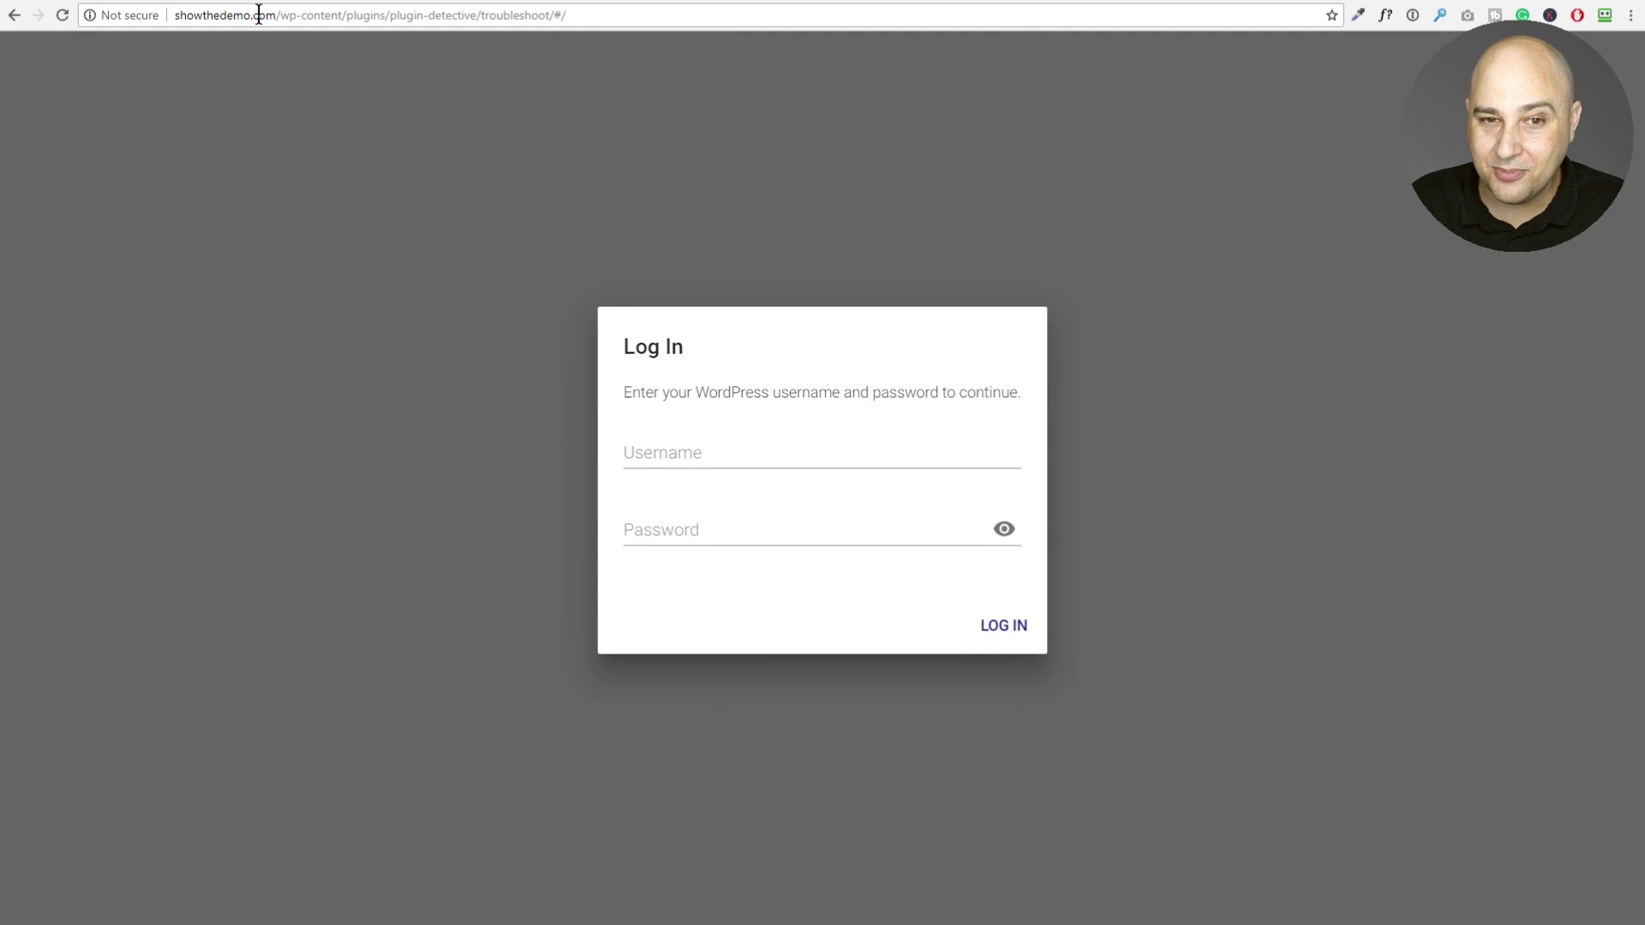
- Log in to Plugin Detective with the autofilled WordPress admin credentials
left_click(677, 433)
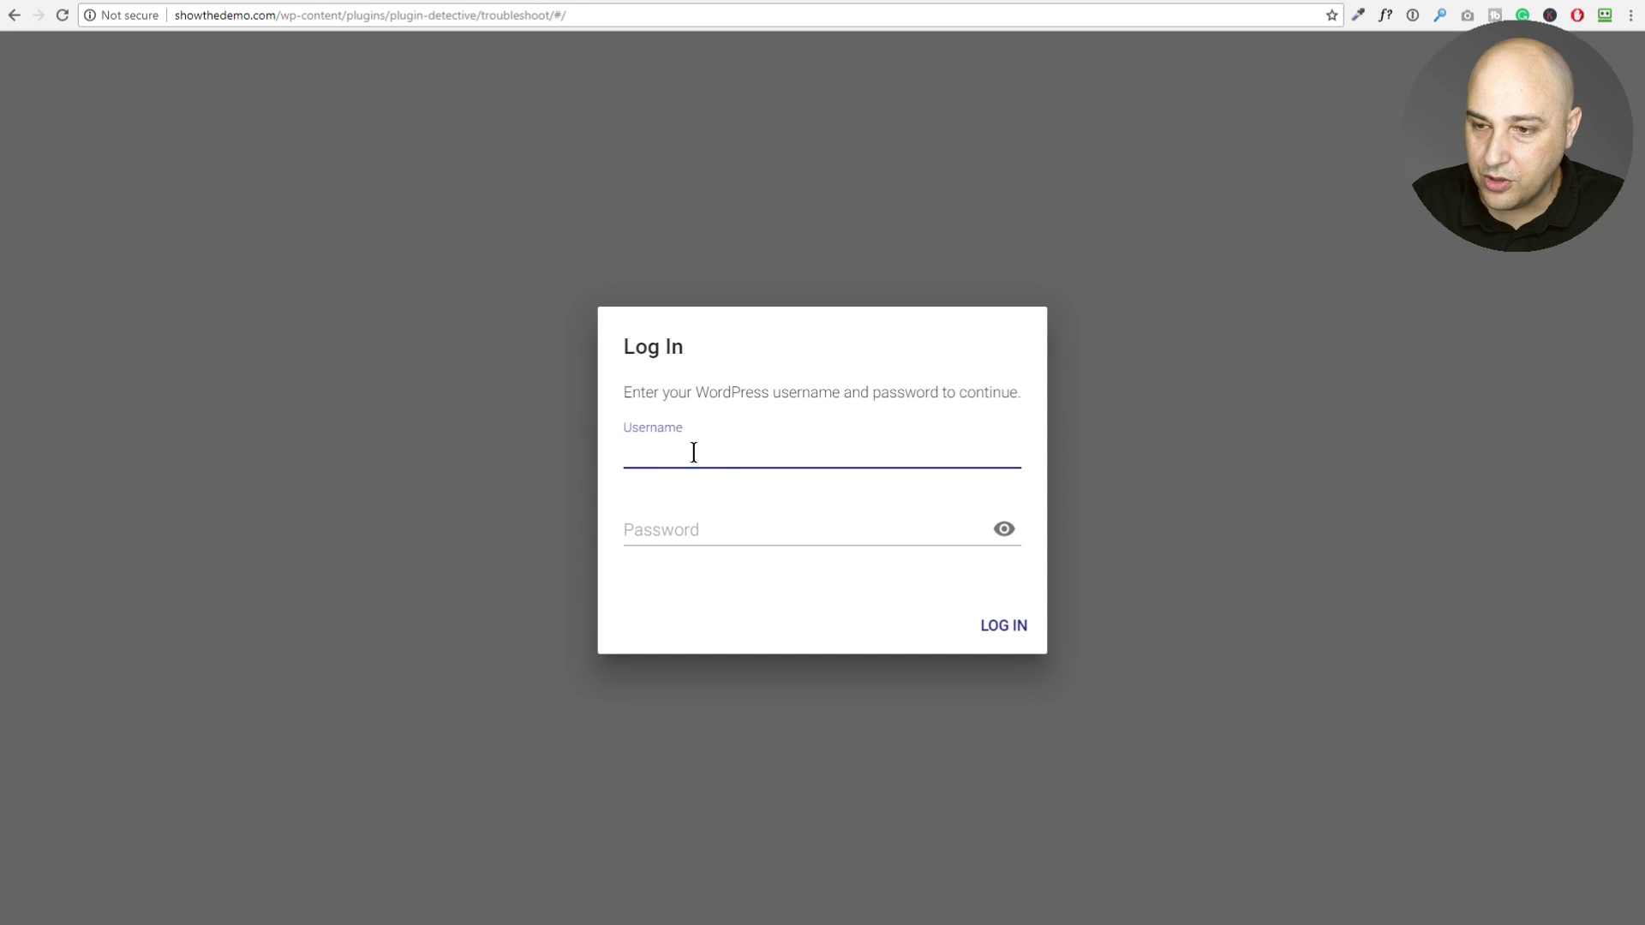
key("ctrl+backslash")
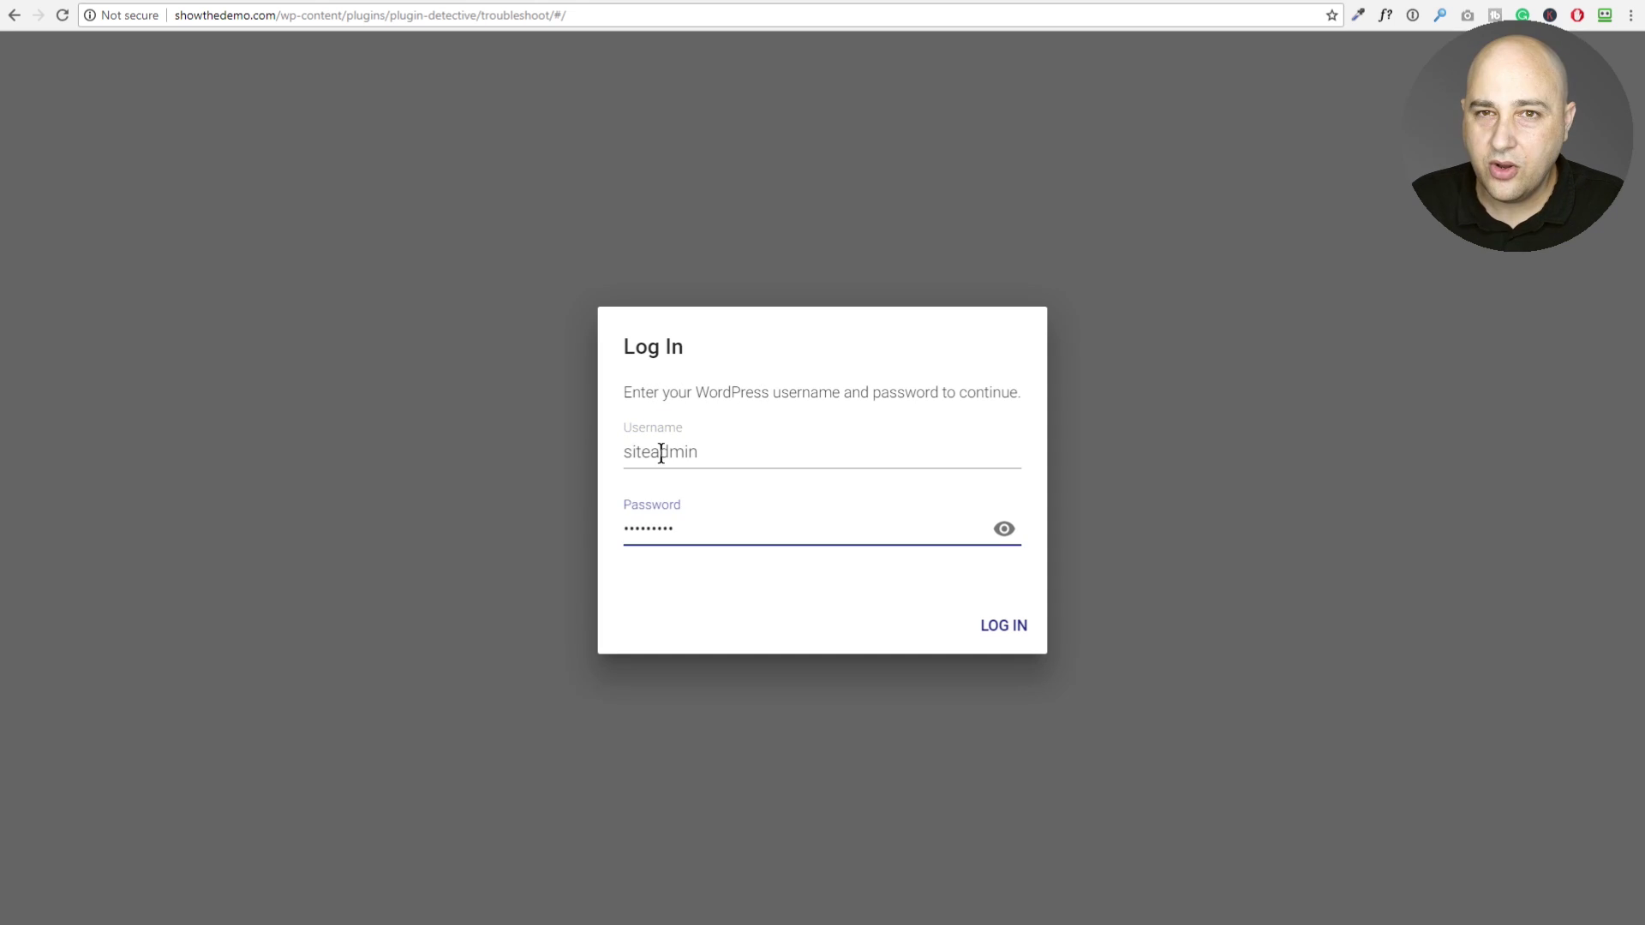
left_click(999, 629)
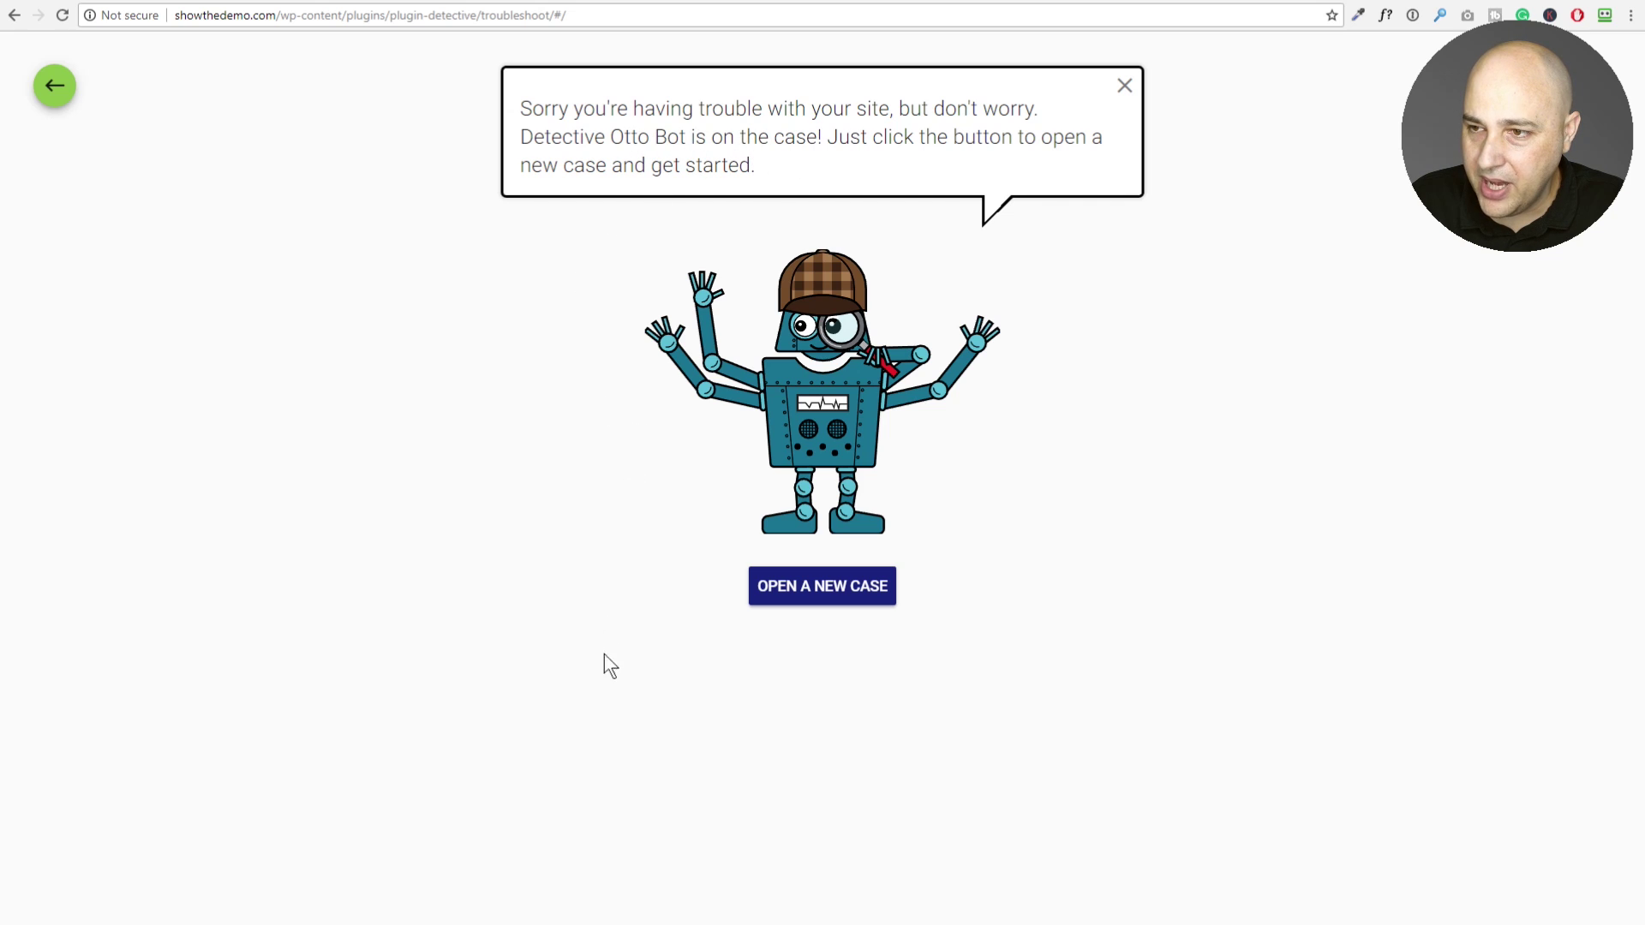
- Open a new case, confirm the problem page, and mark only Elementor as required
left_click(816, 588)
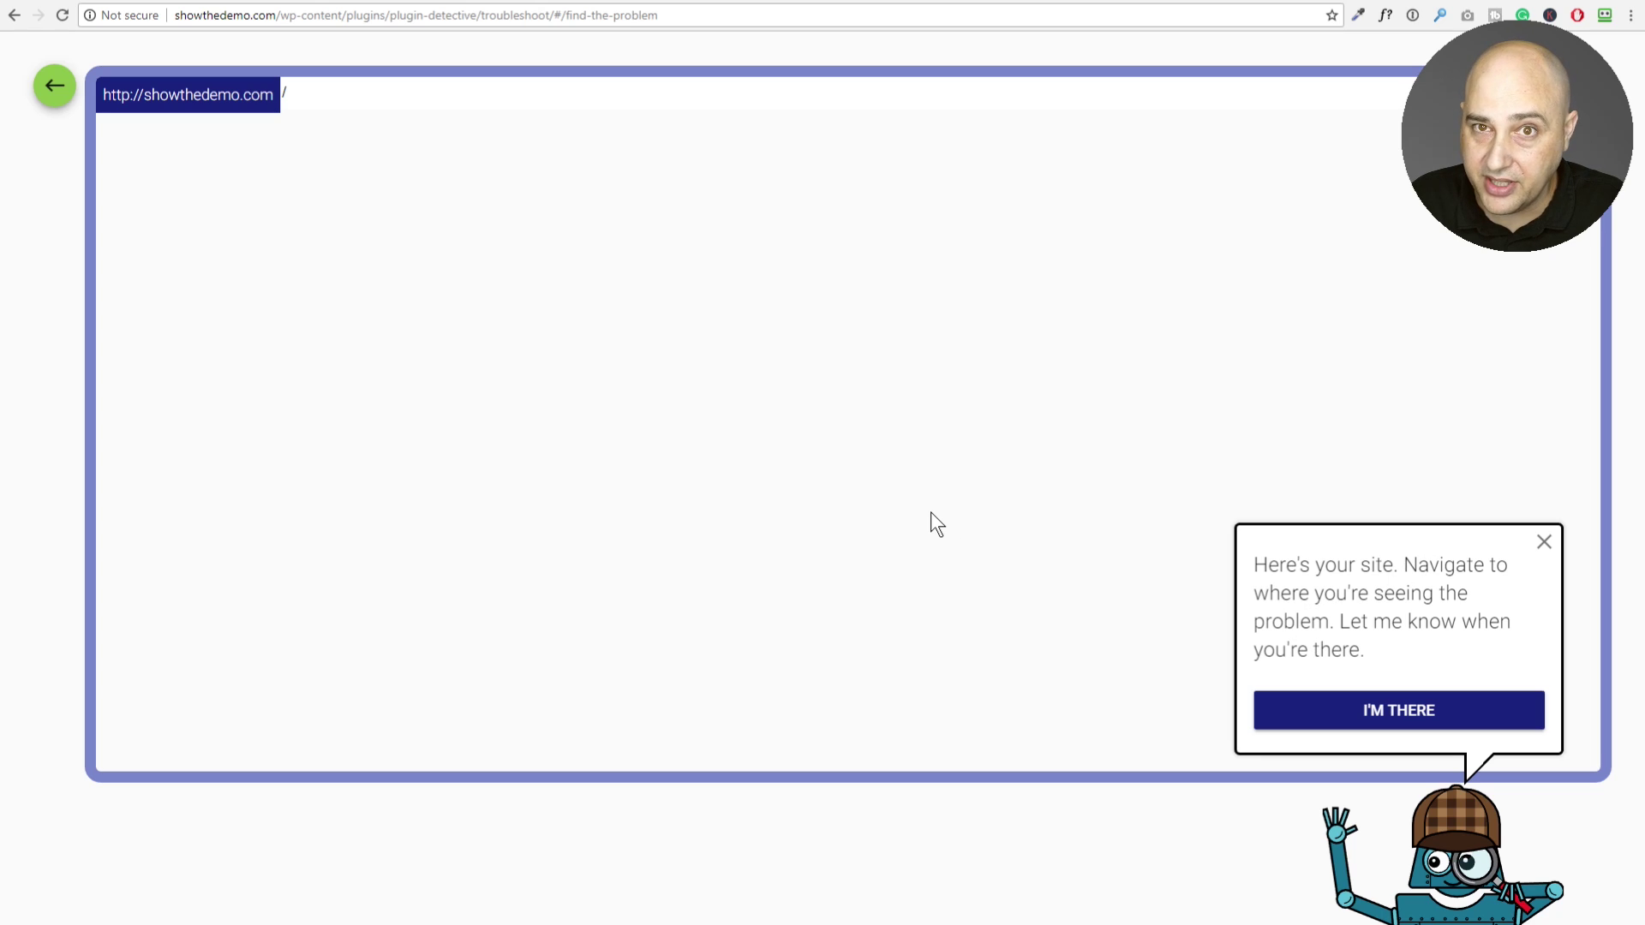
left_click(1394, 718)
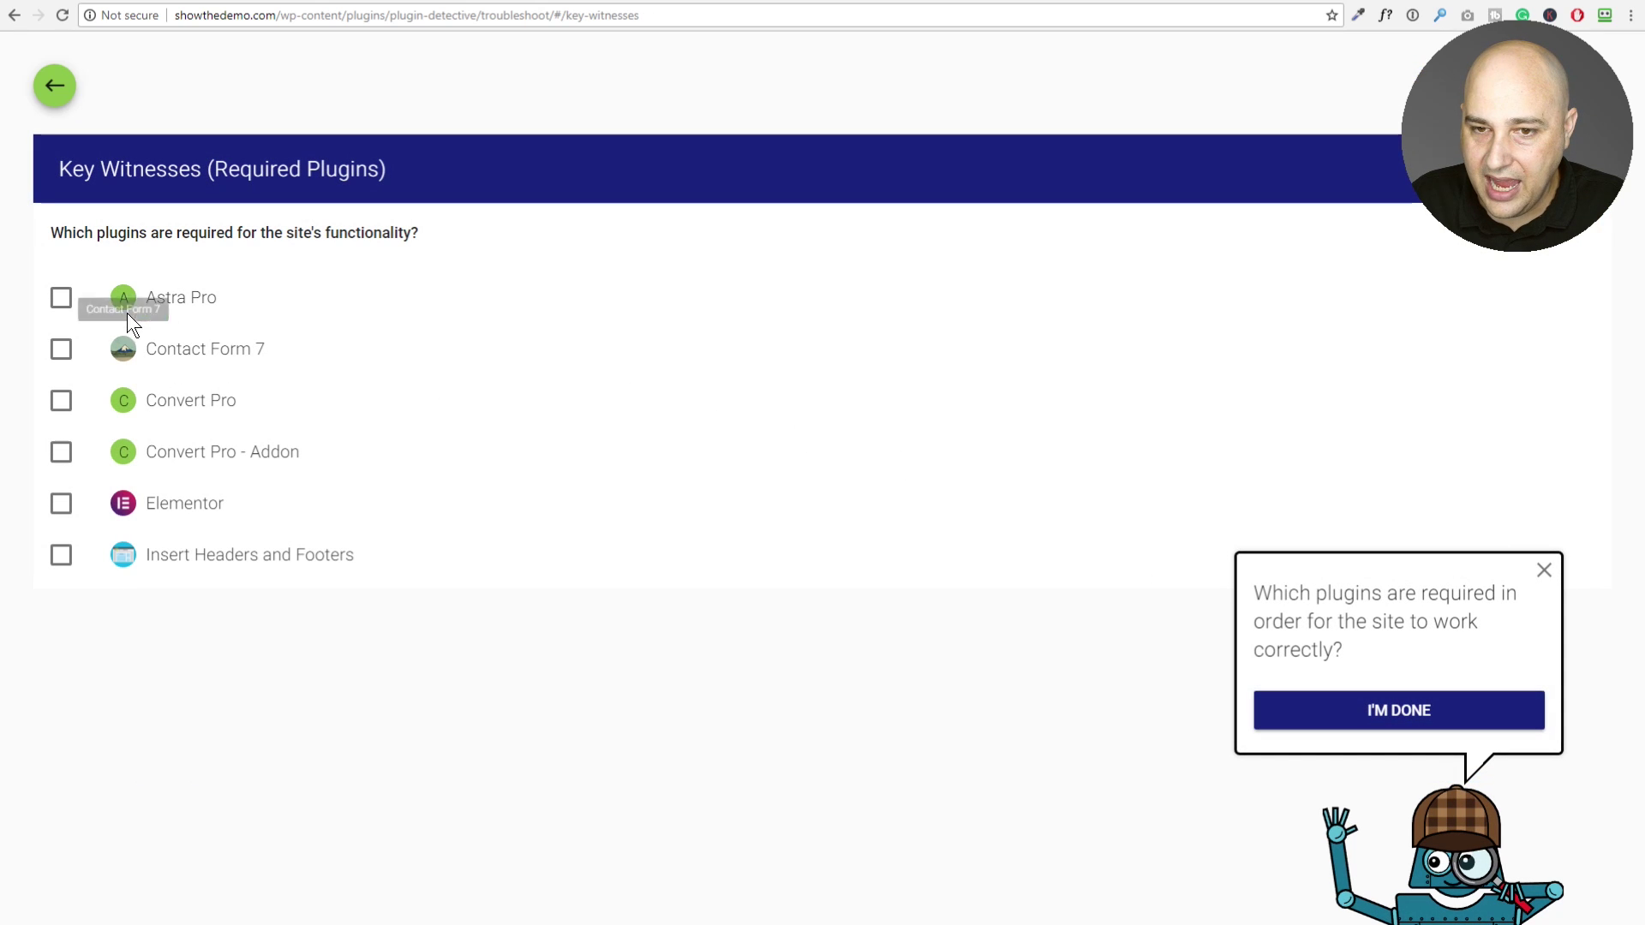
left_click(476, 450)
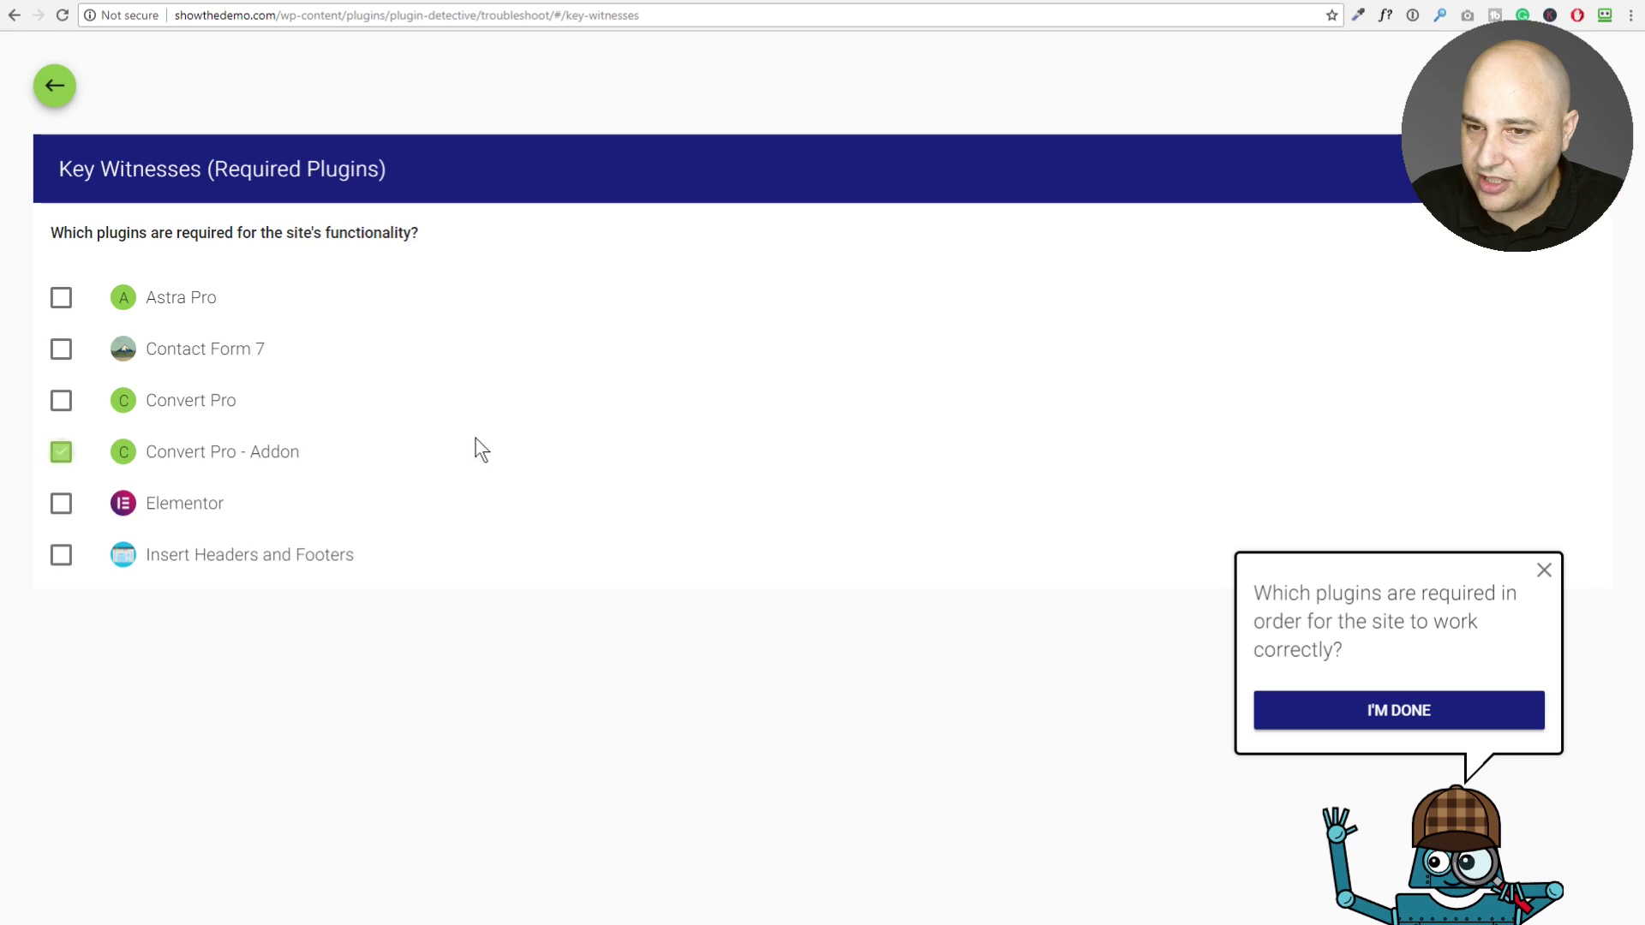
left_click(60, 451)
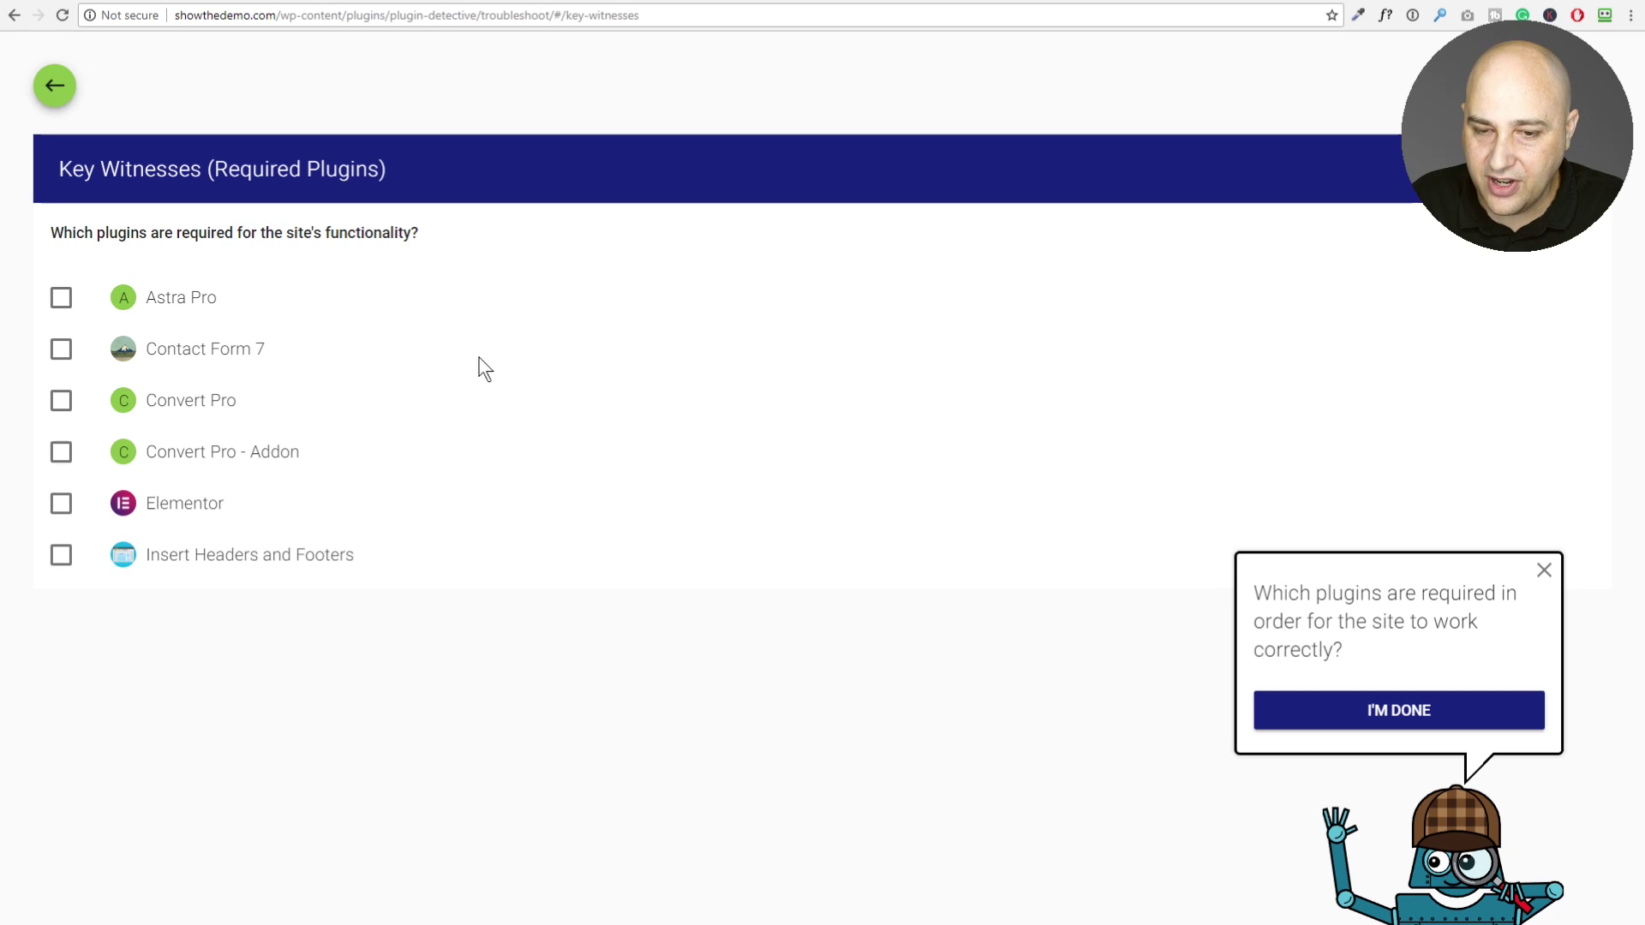
left_click(61, 504)
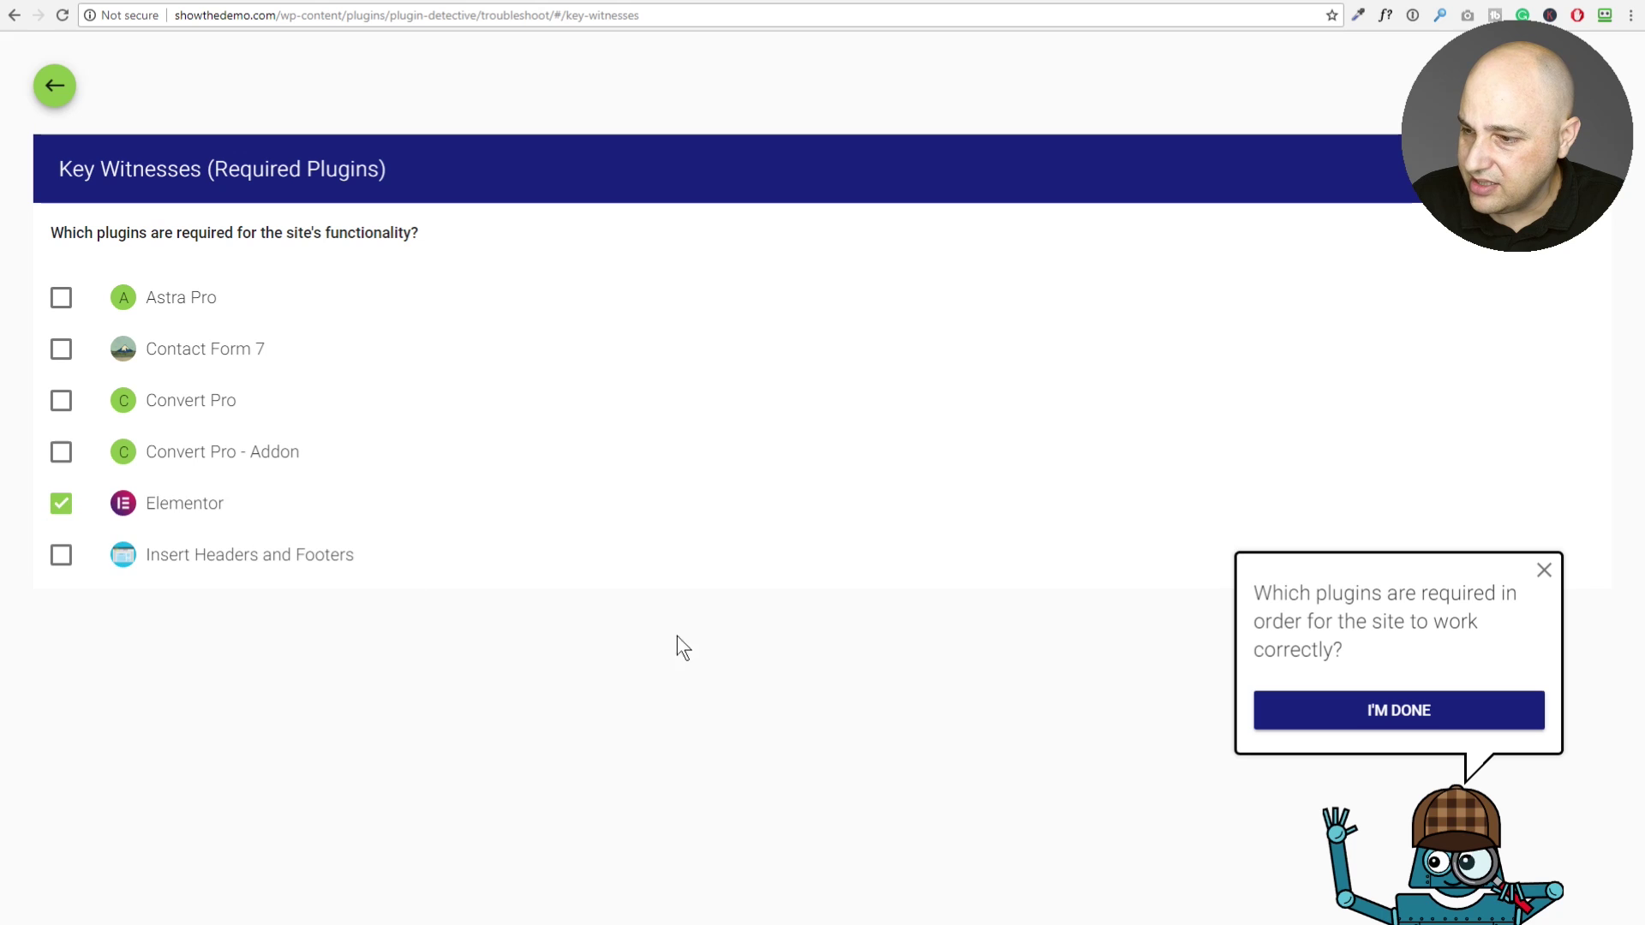
left_click(1346, 722)
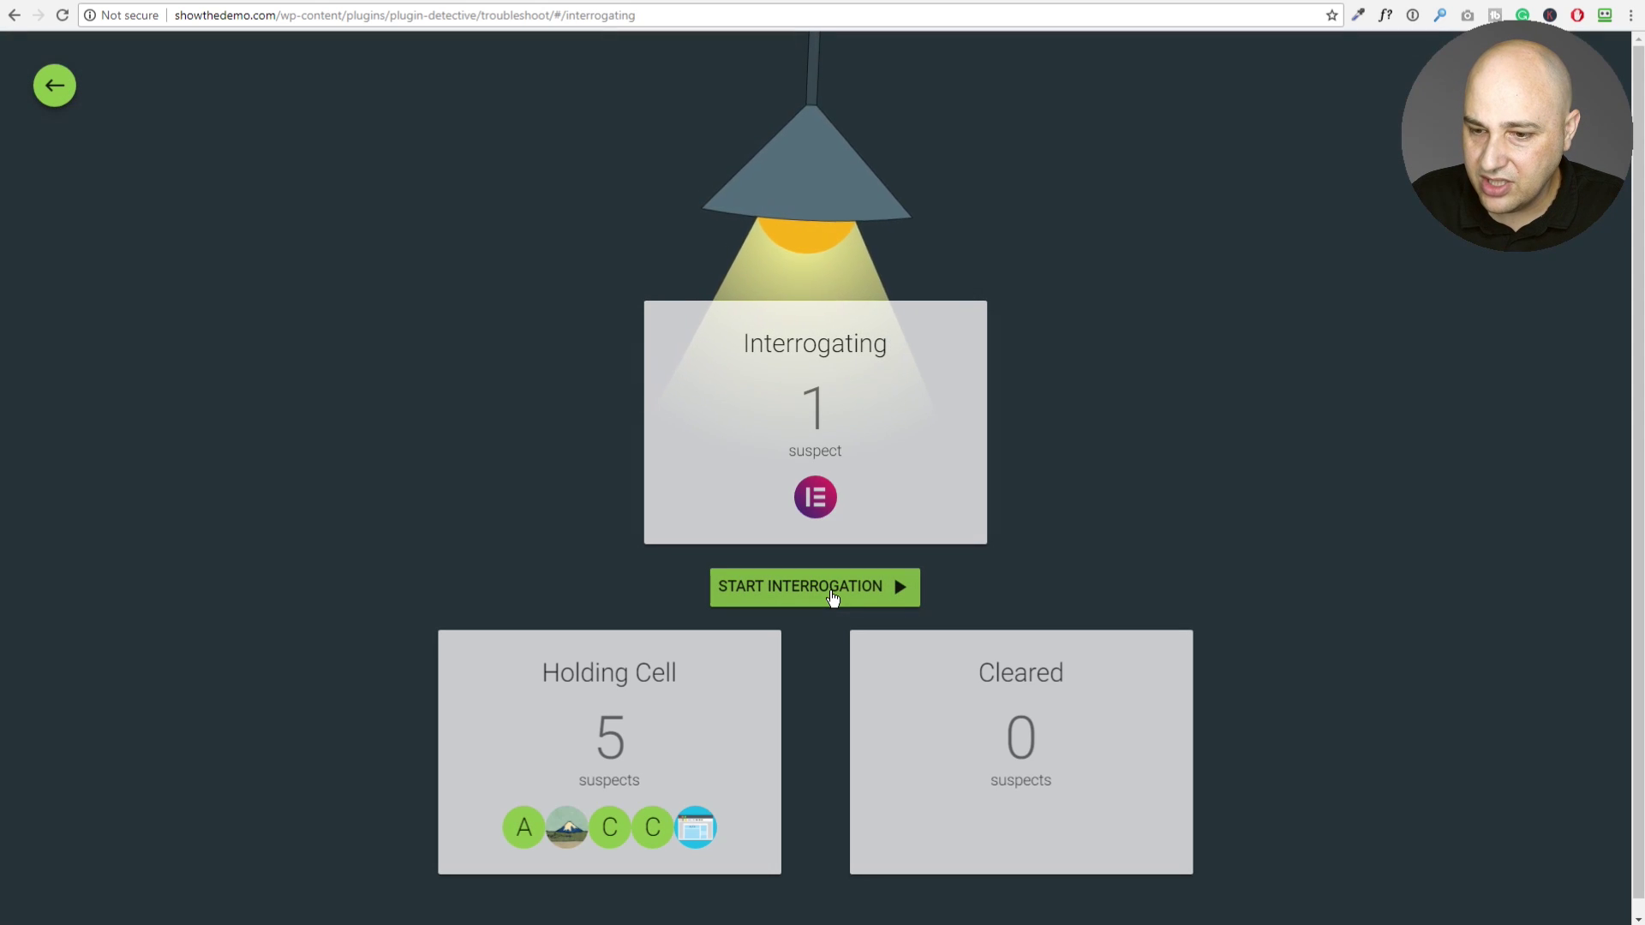
- Start the interrogation, report the site still broken, then start over after No Culprit Found
left_click(831, 591)
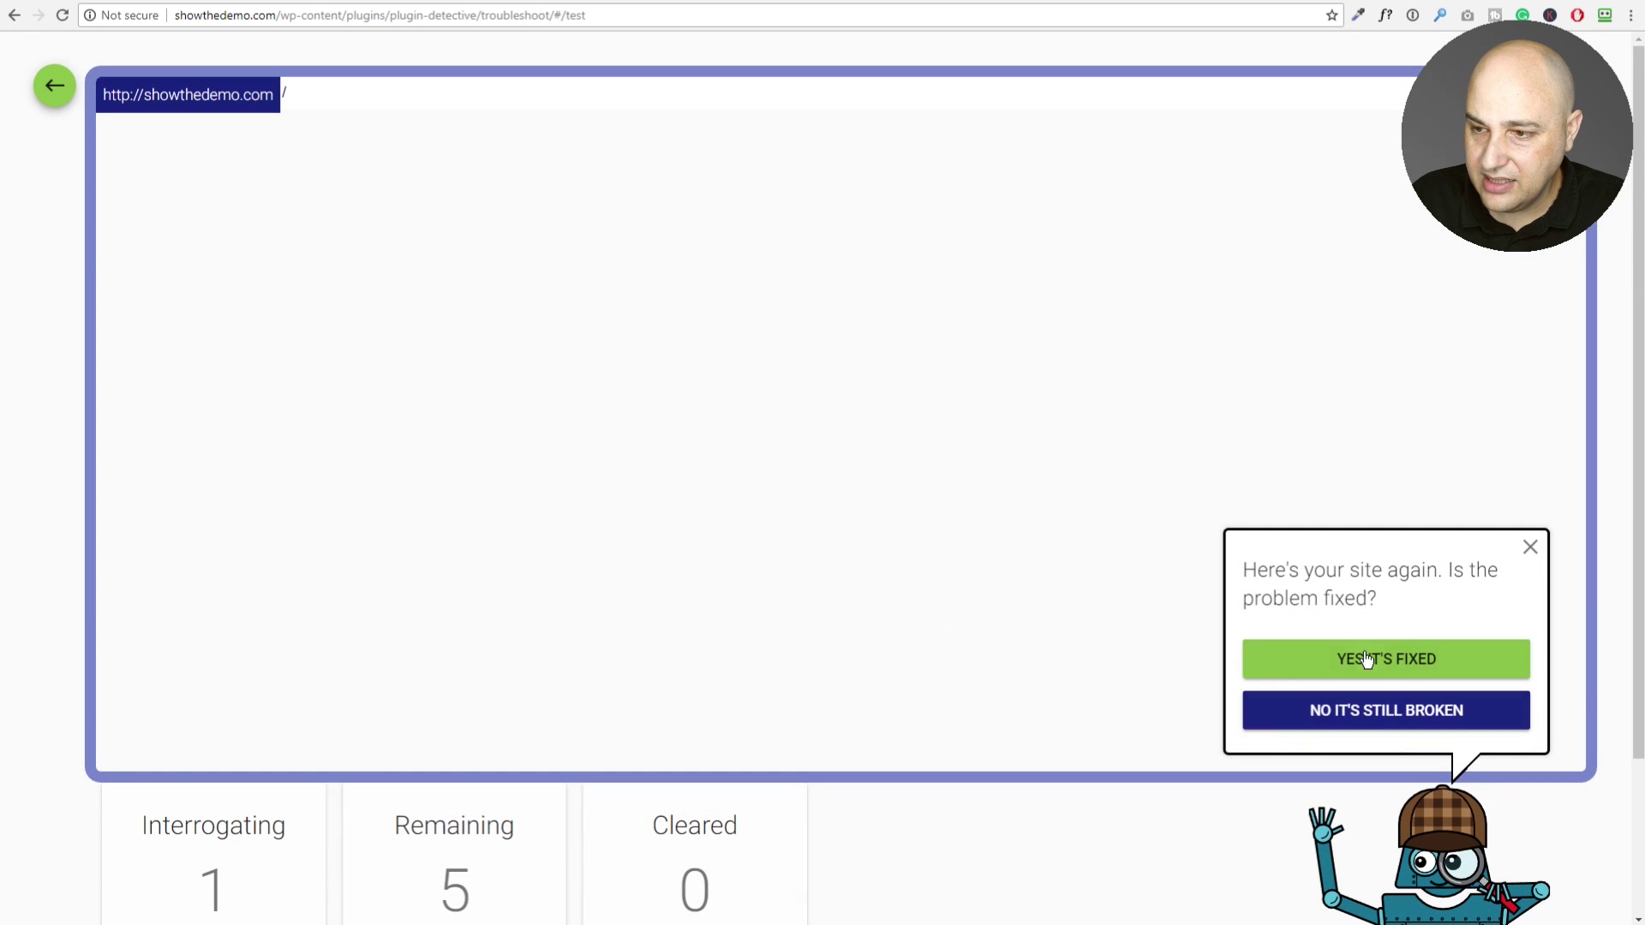
left_click(1373, 712)
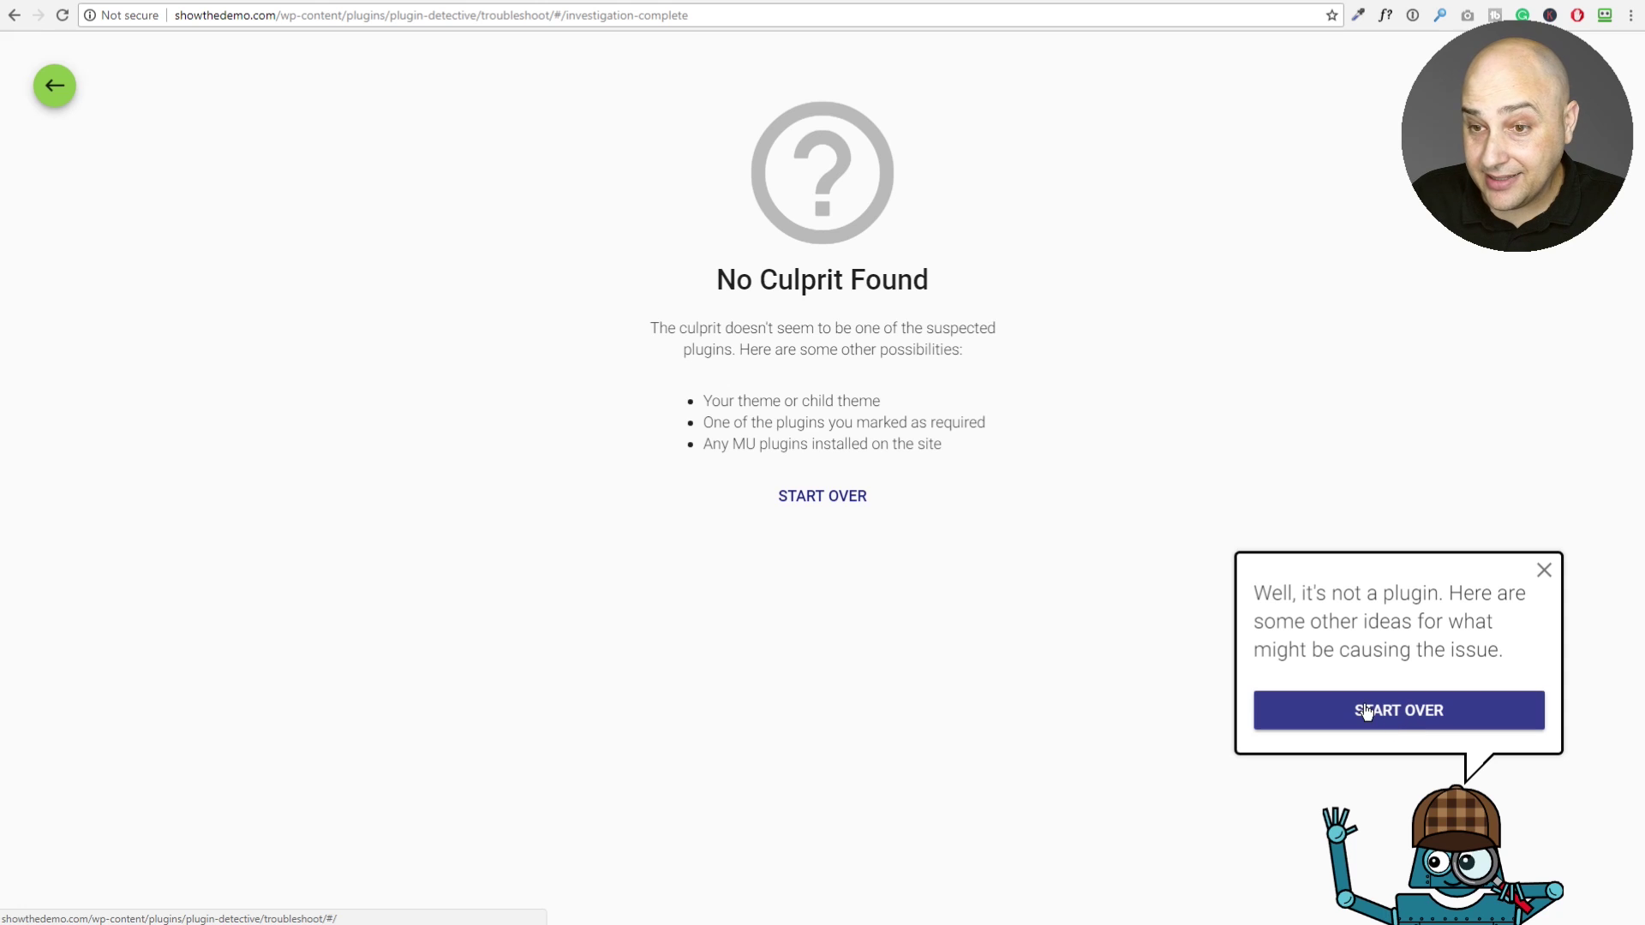
left_click(1365, 711)
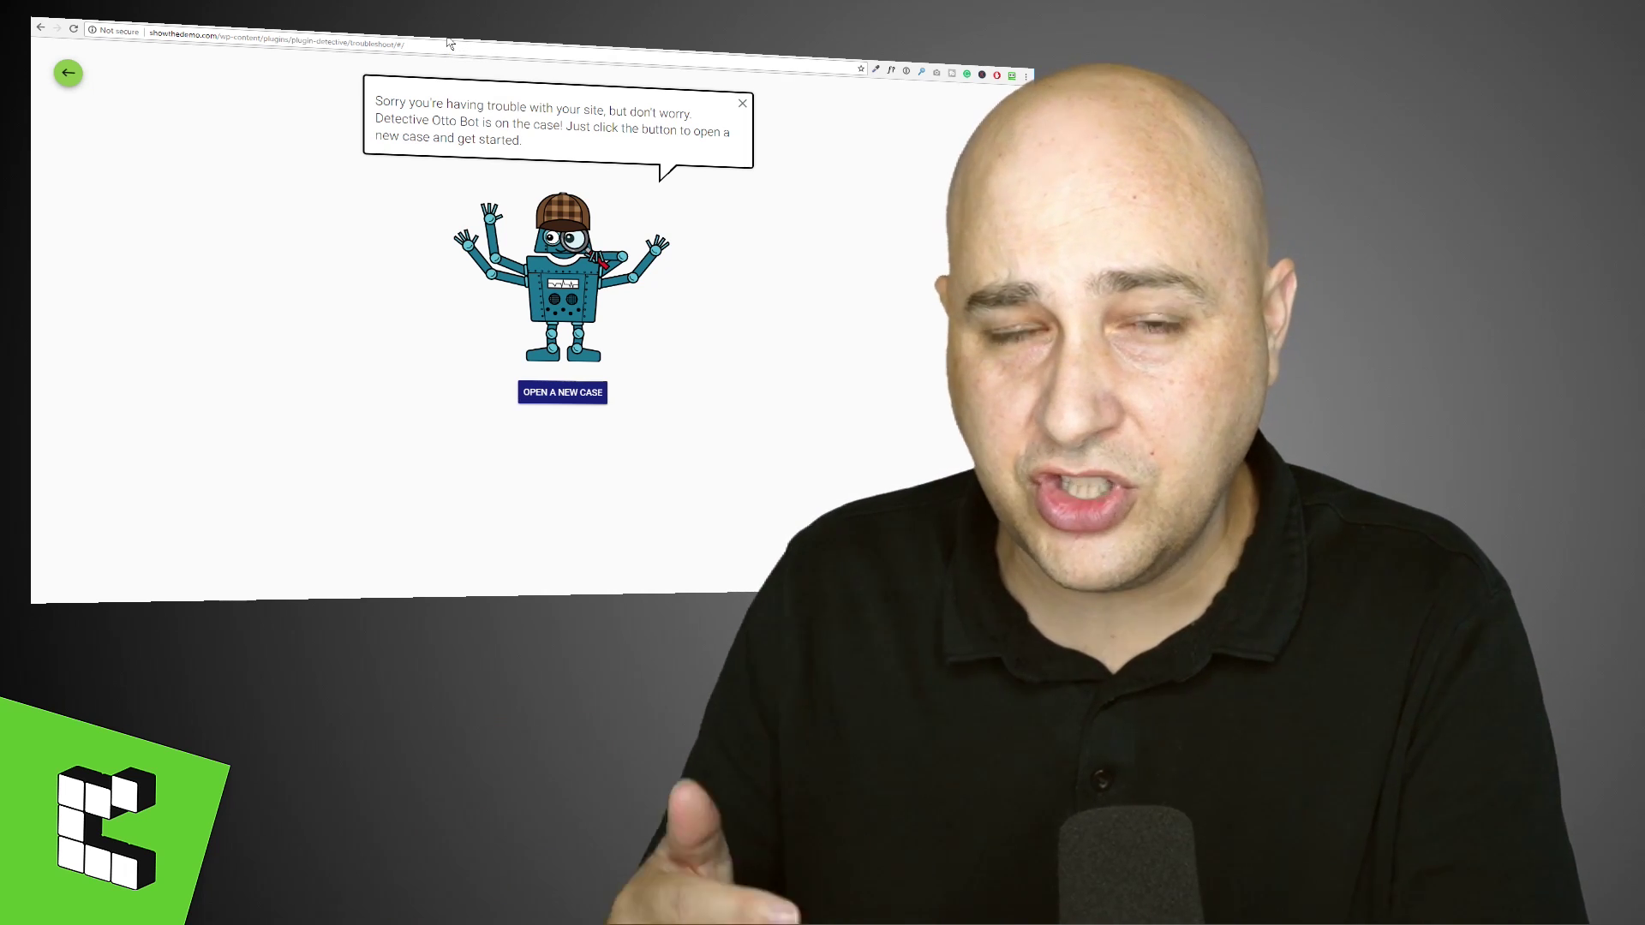
- Return to the Plugin Detective directory page and browse the Development tab's changelog
left_click(836, 60)
scroll(689, 253, "up", 15)
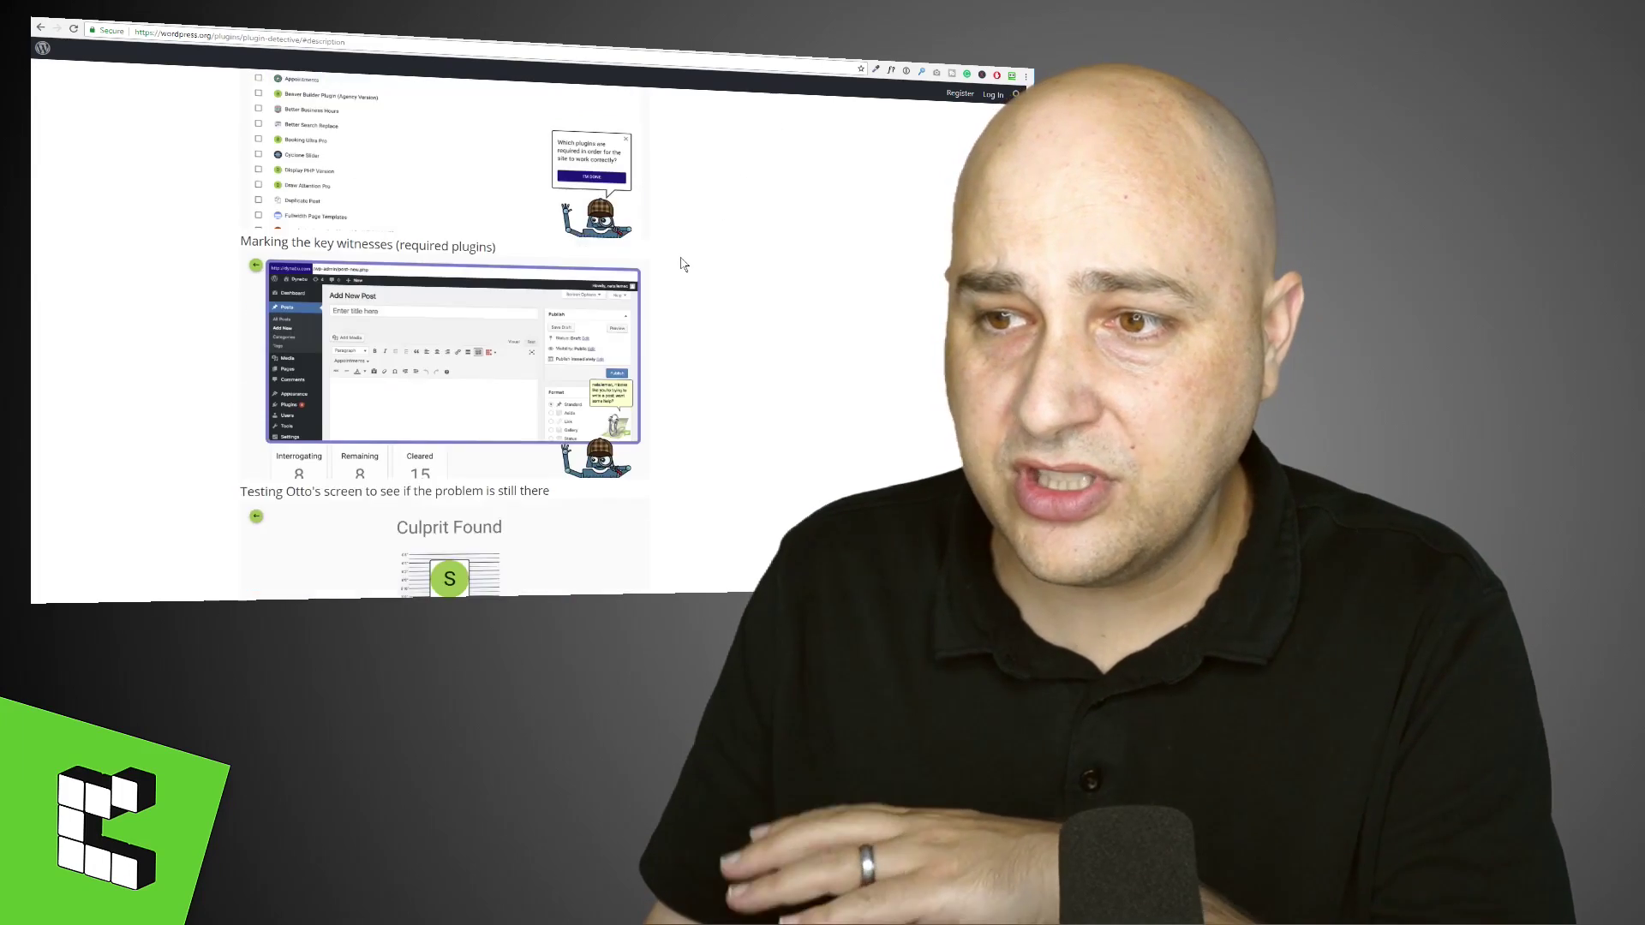
scroll(683, 264, "up", 12)
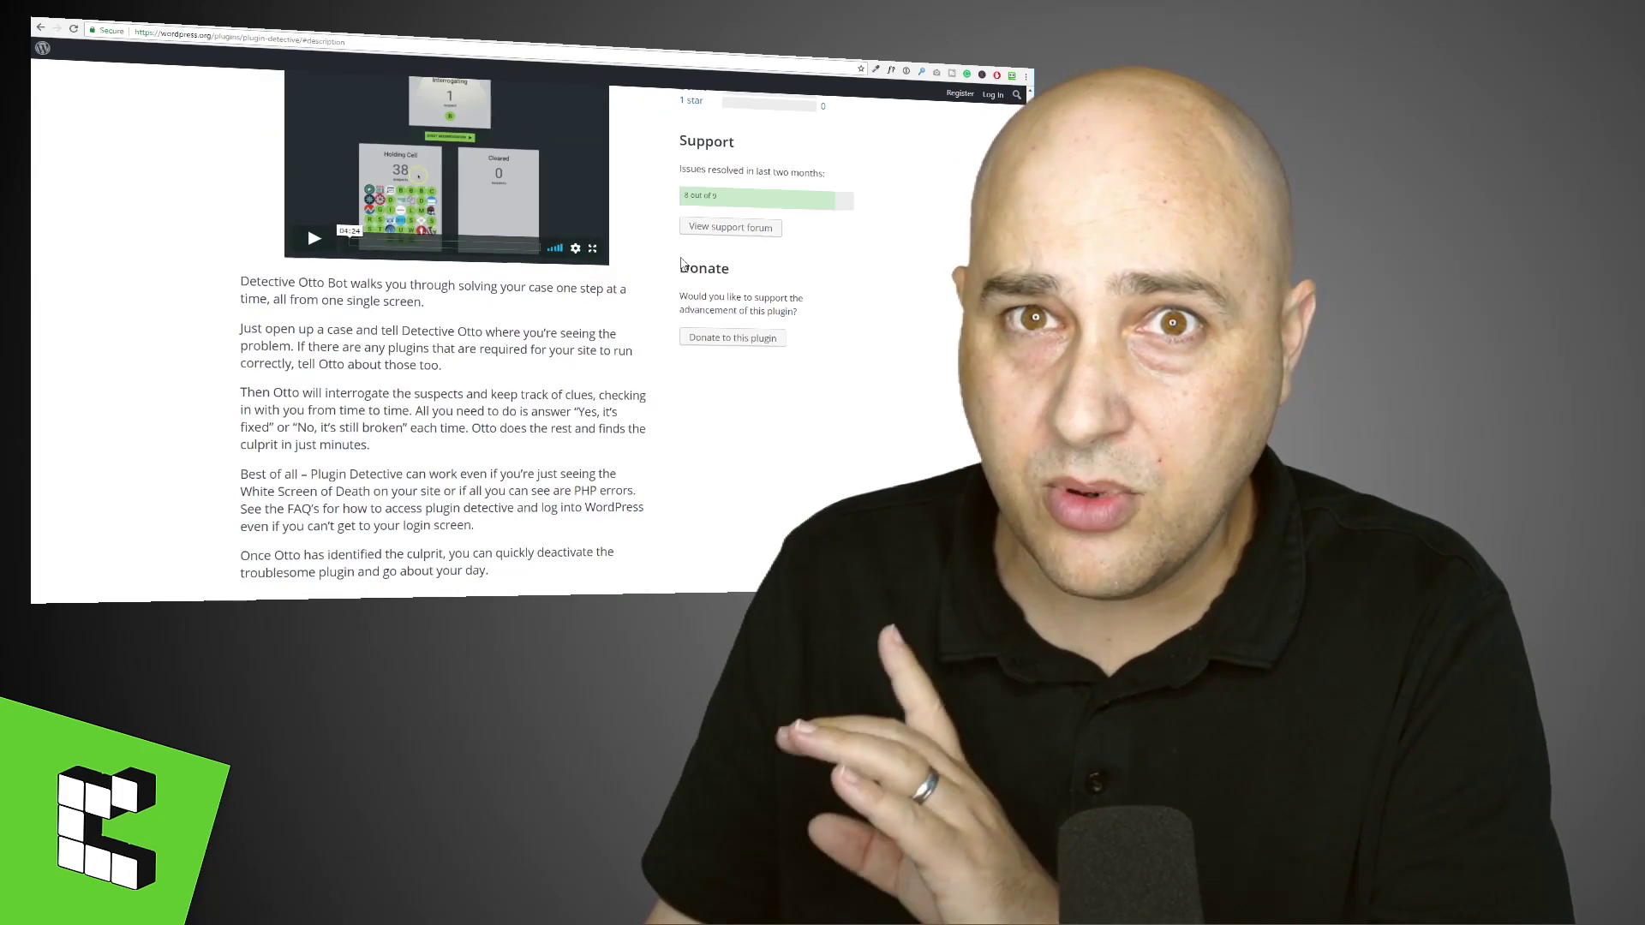
scroll(673, 263, "up", 4)
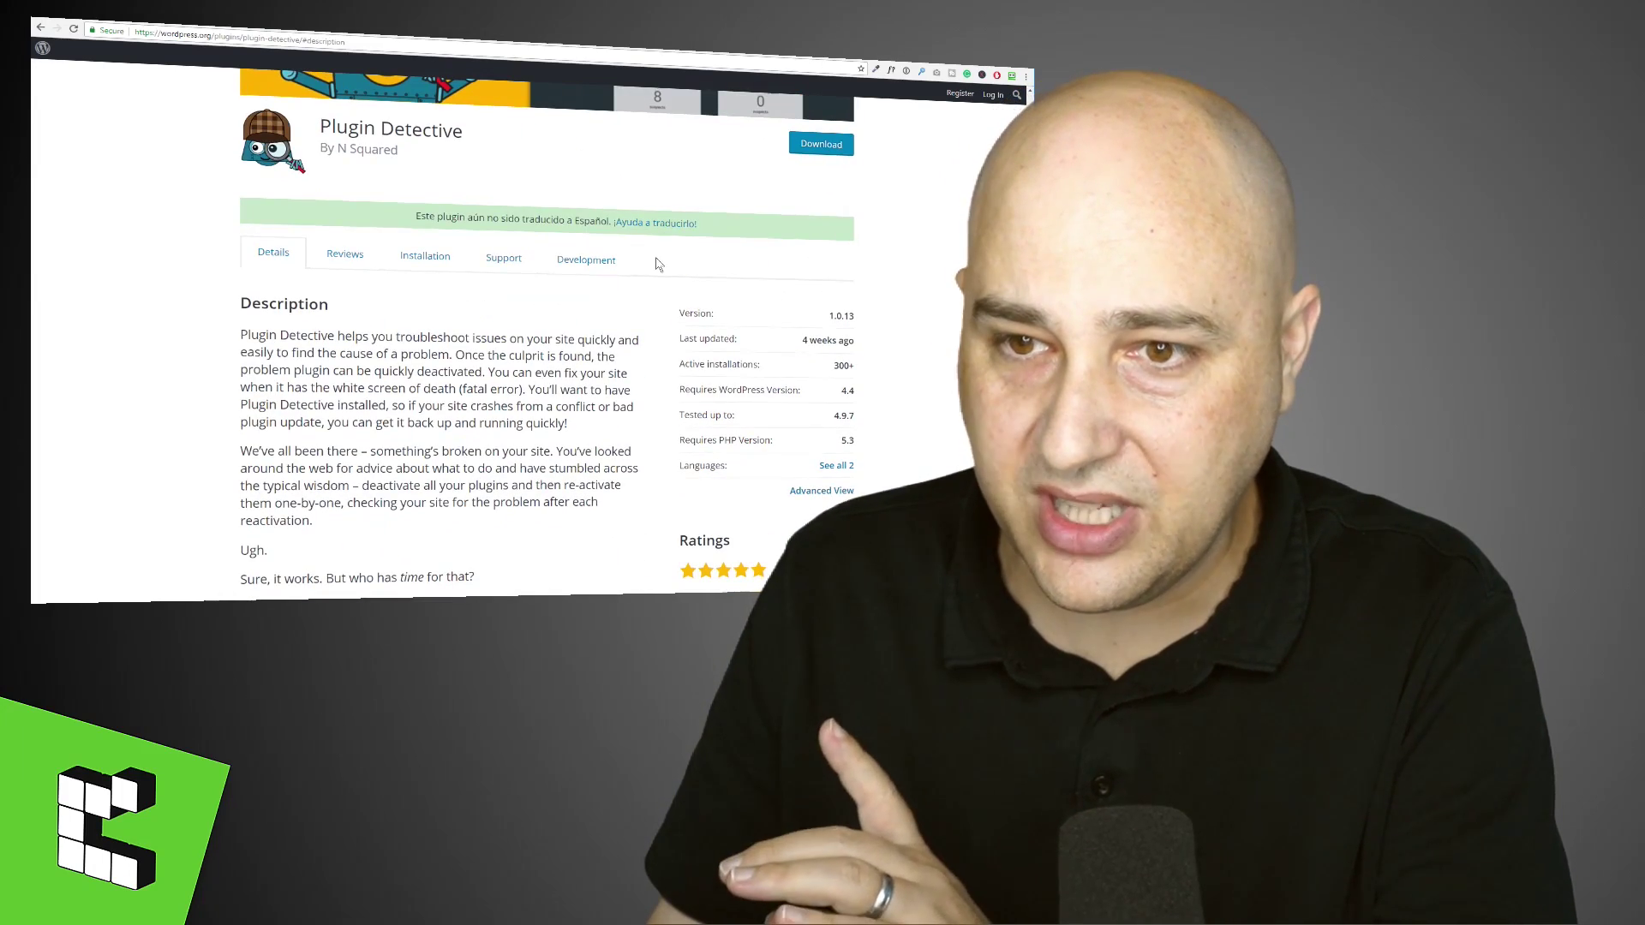
scroll(658, 264, "up", 4)
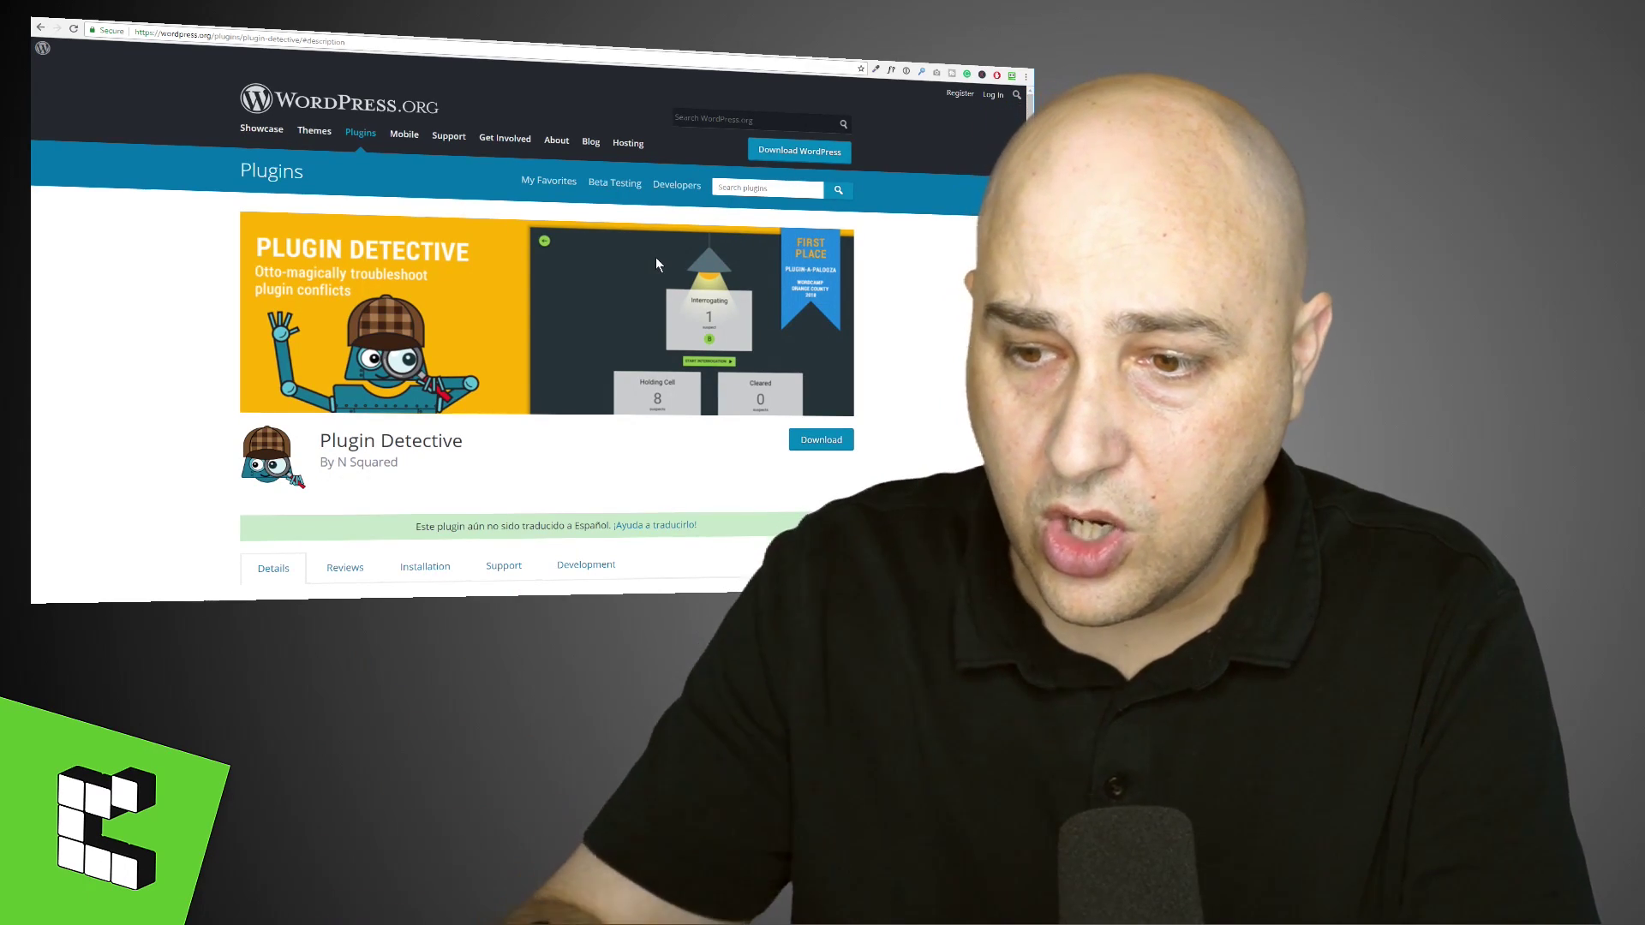
scroll(652, 264, "down", 3)
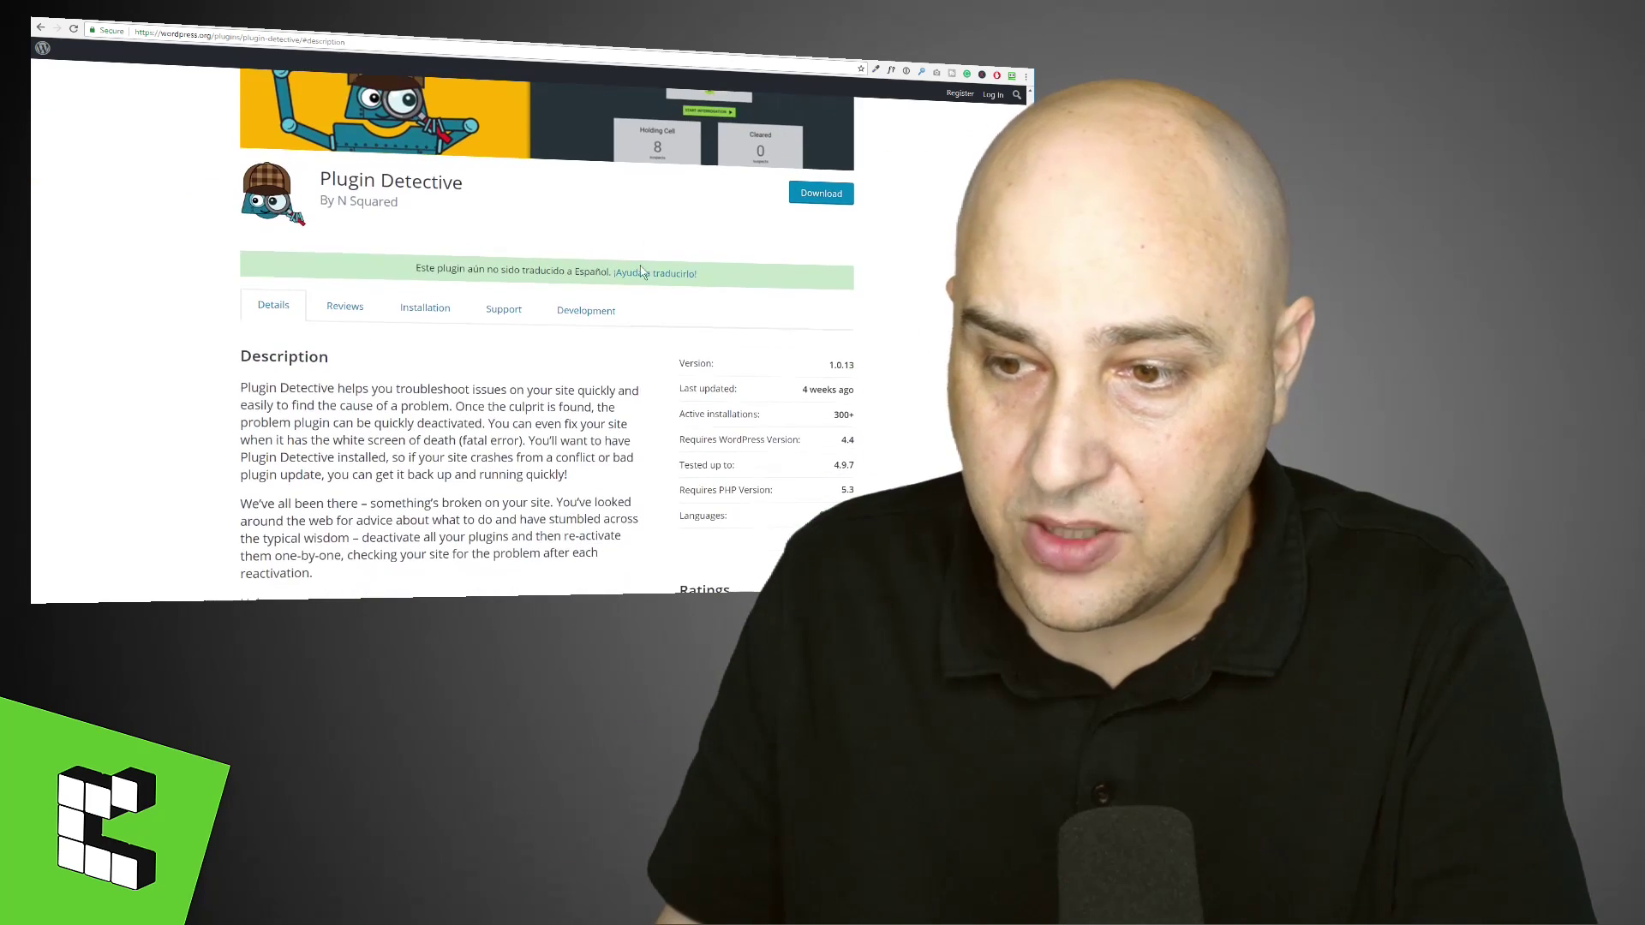
left_click(586, 312)
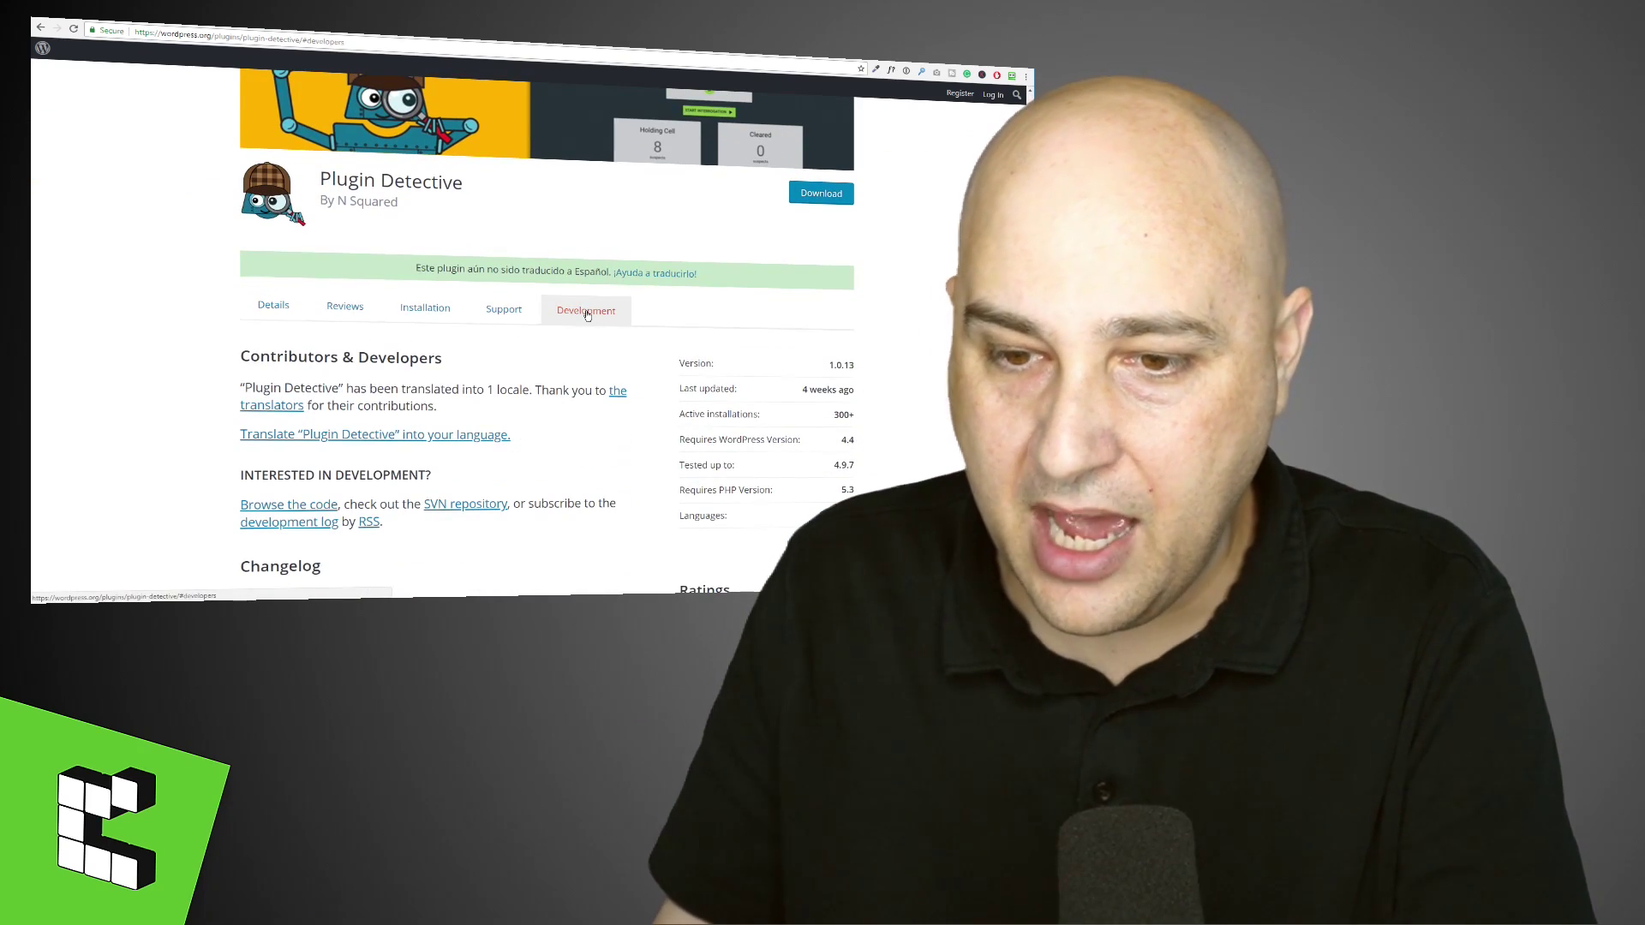
scroll(546, 317, "down", 4)
scroll(549, 309, "down", 6)
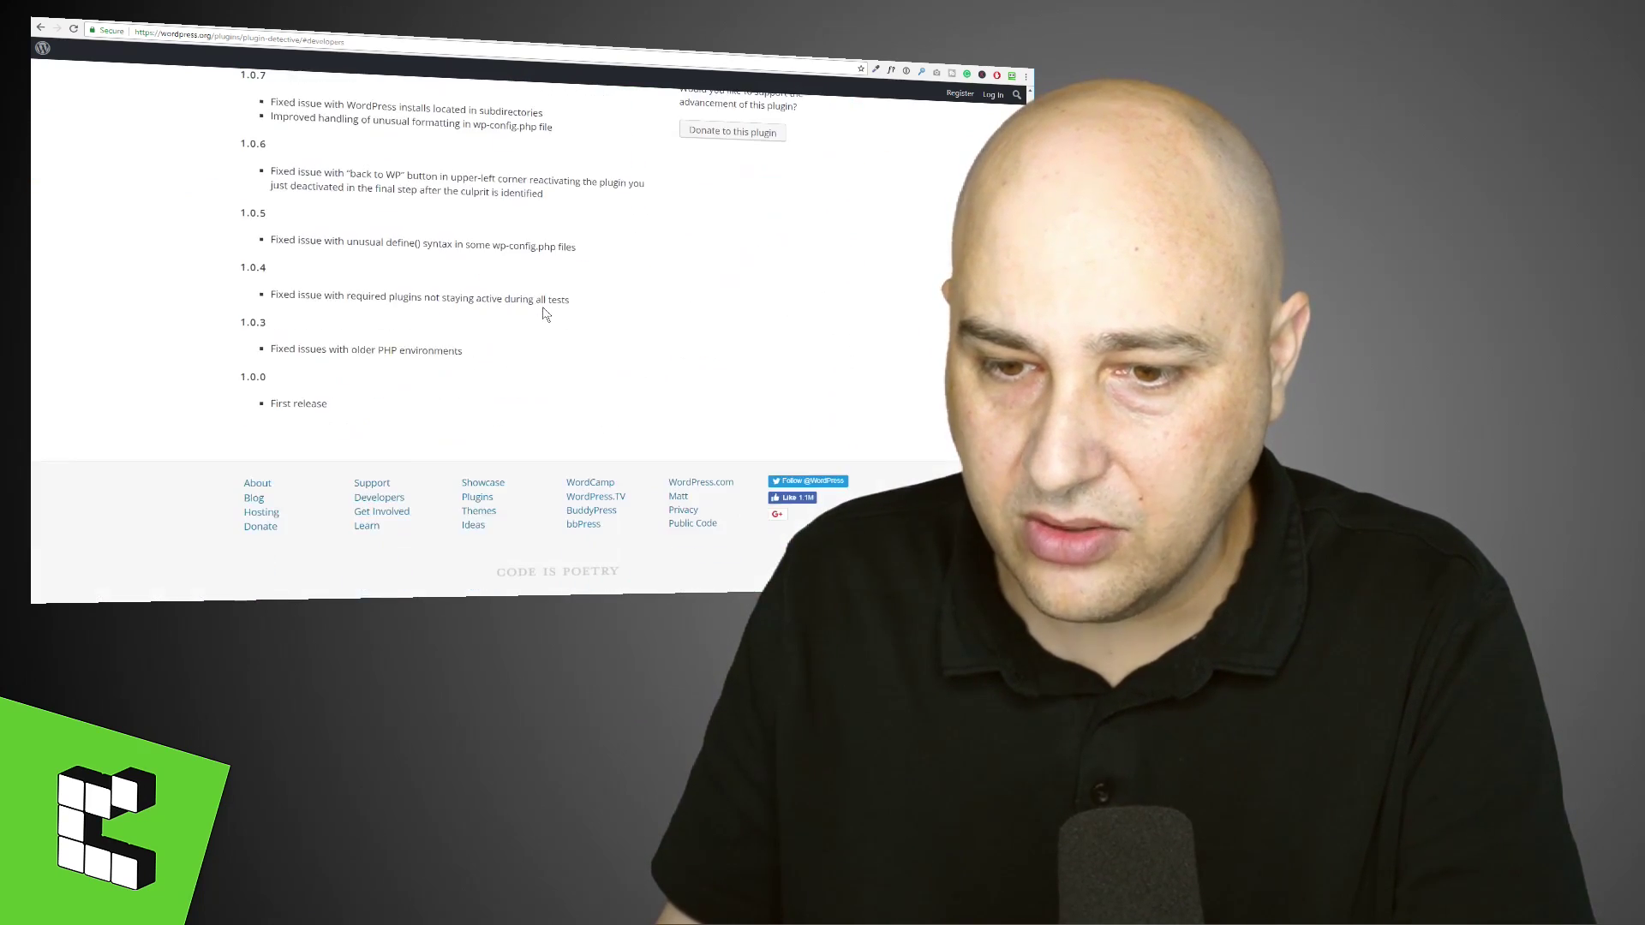
scroll(565, 310, "up", 8)
scroll(585, 310, "down", 2)
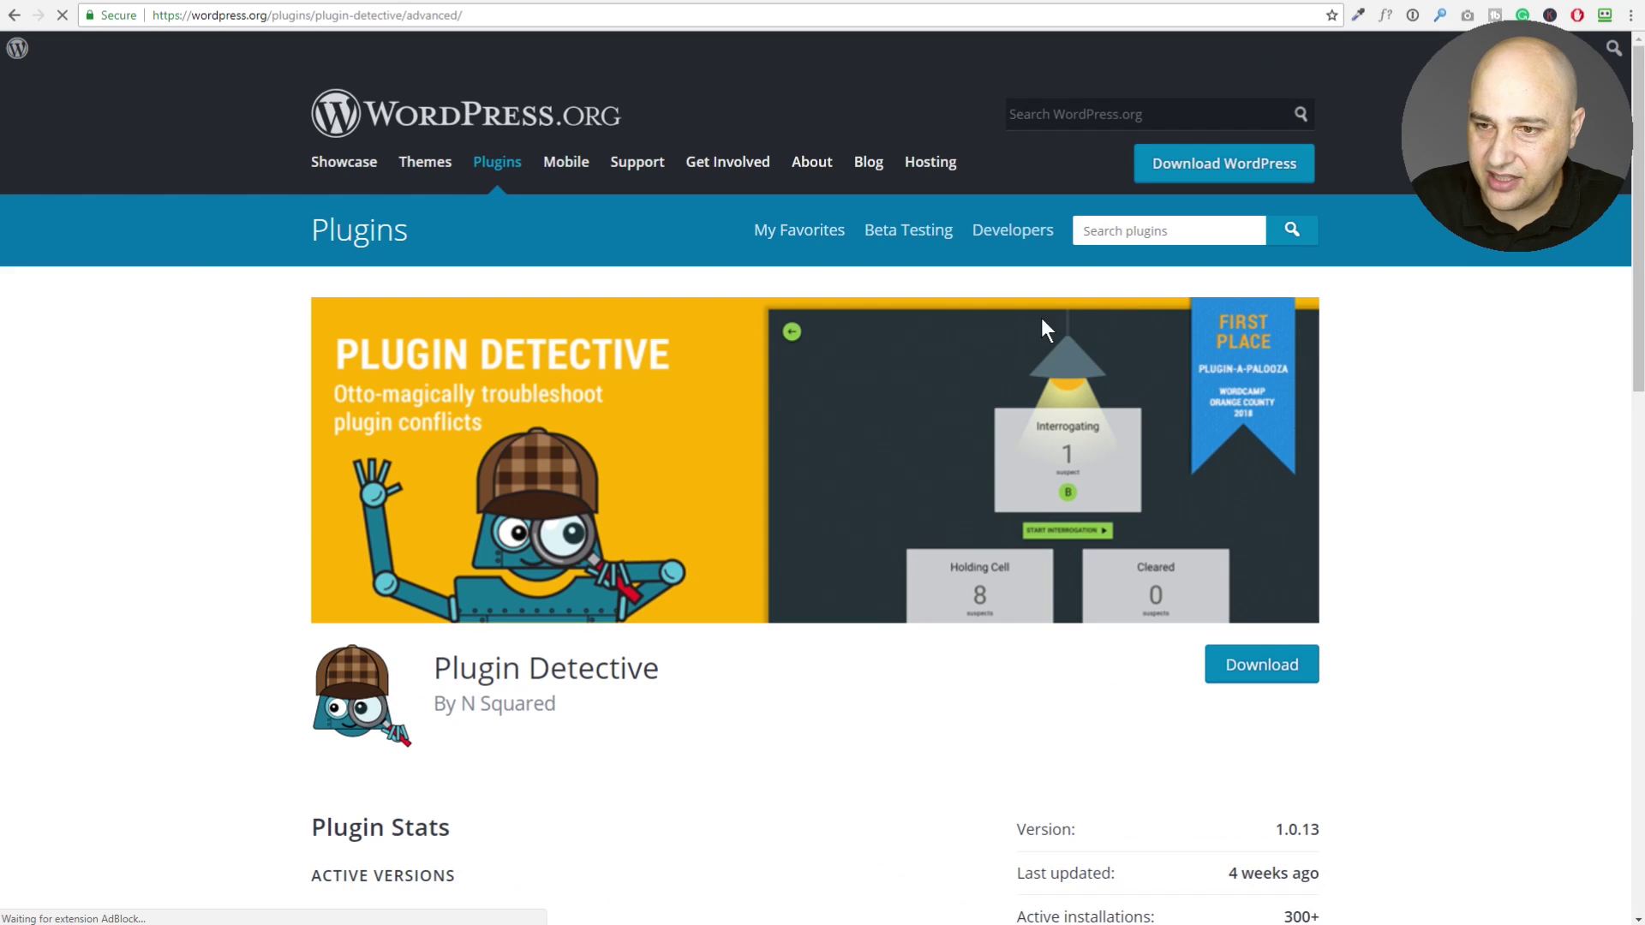
scroll(706, 360, "down", 10)
scroll(706, 360, "down", 9)
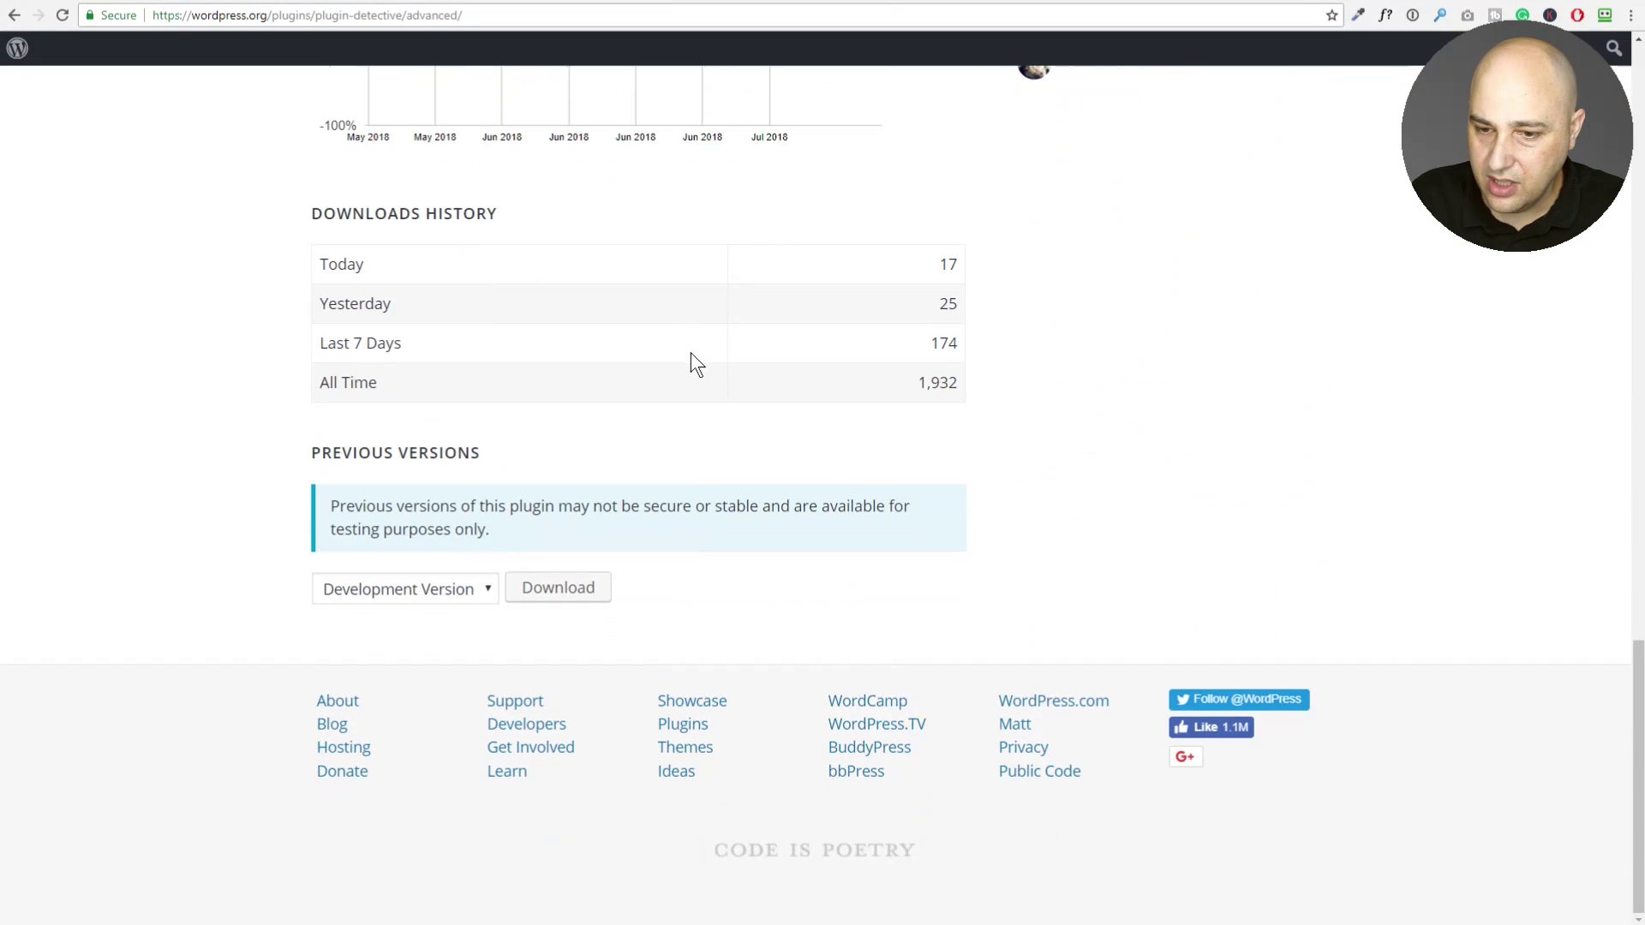
left_click_drag(271, 455, 329, 446)
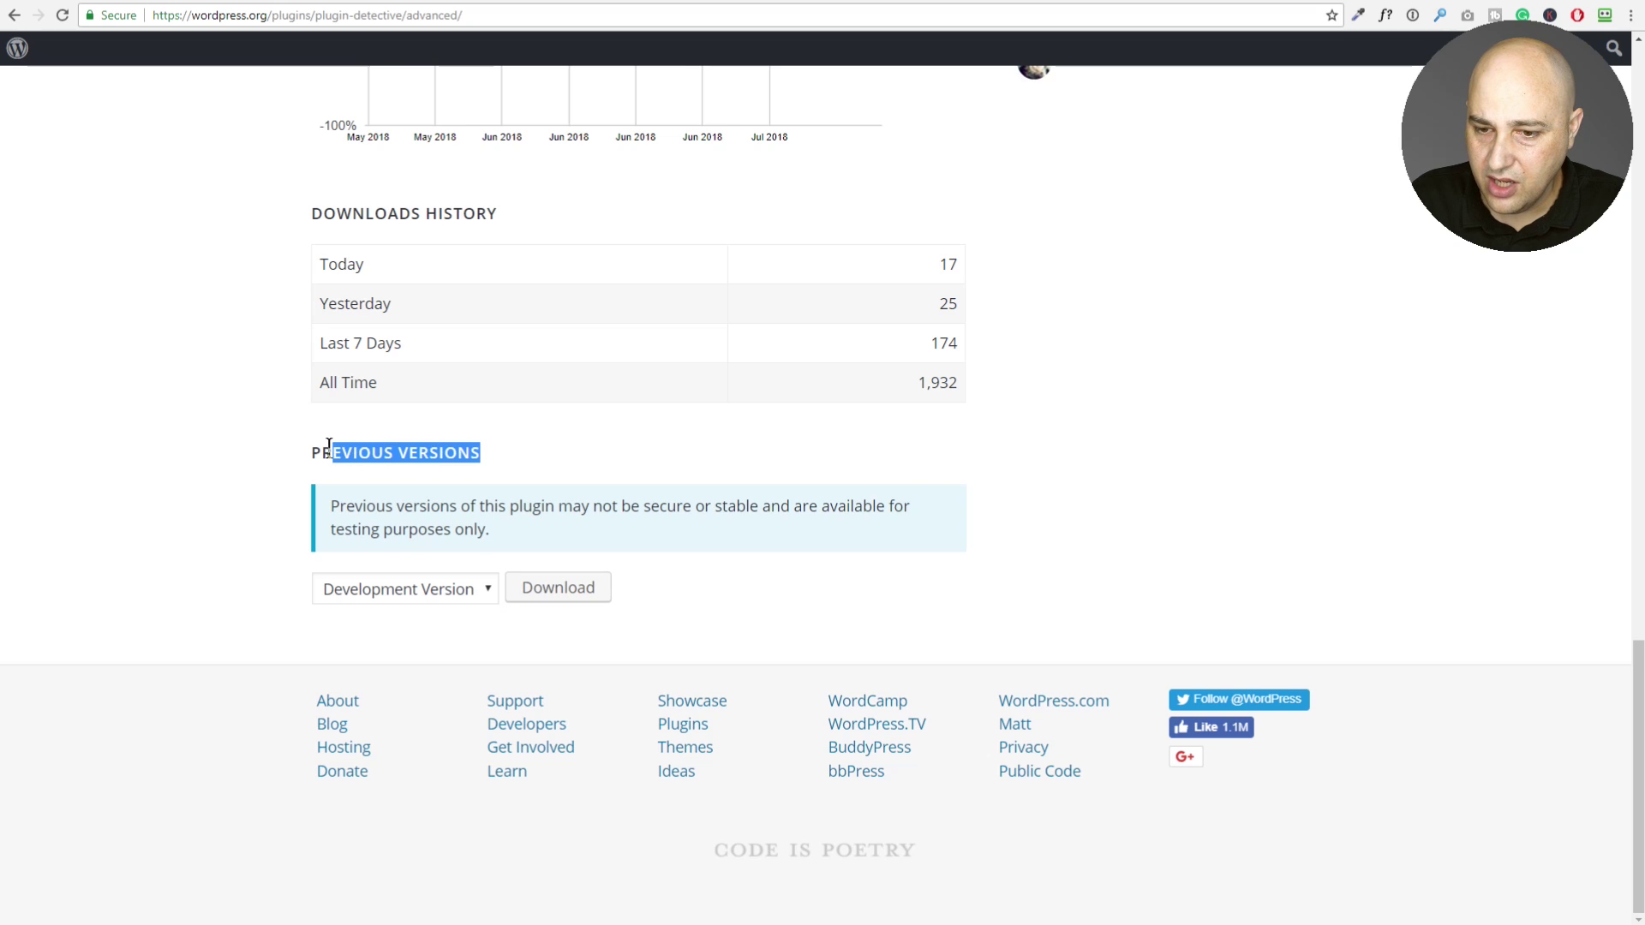
left_click(416, 596)
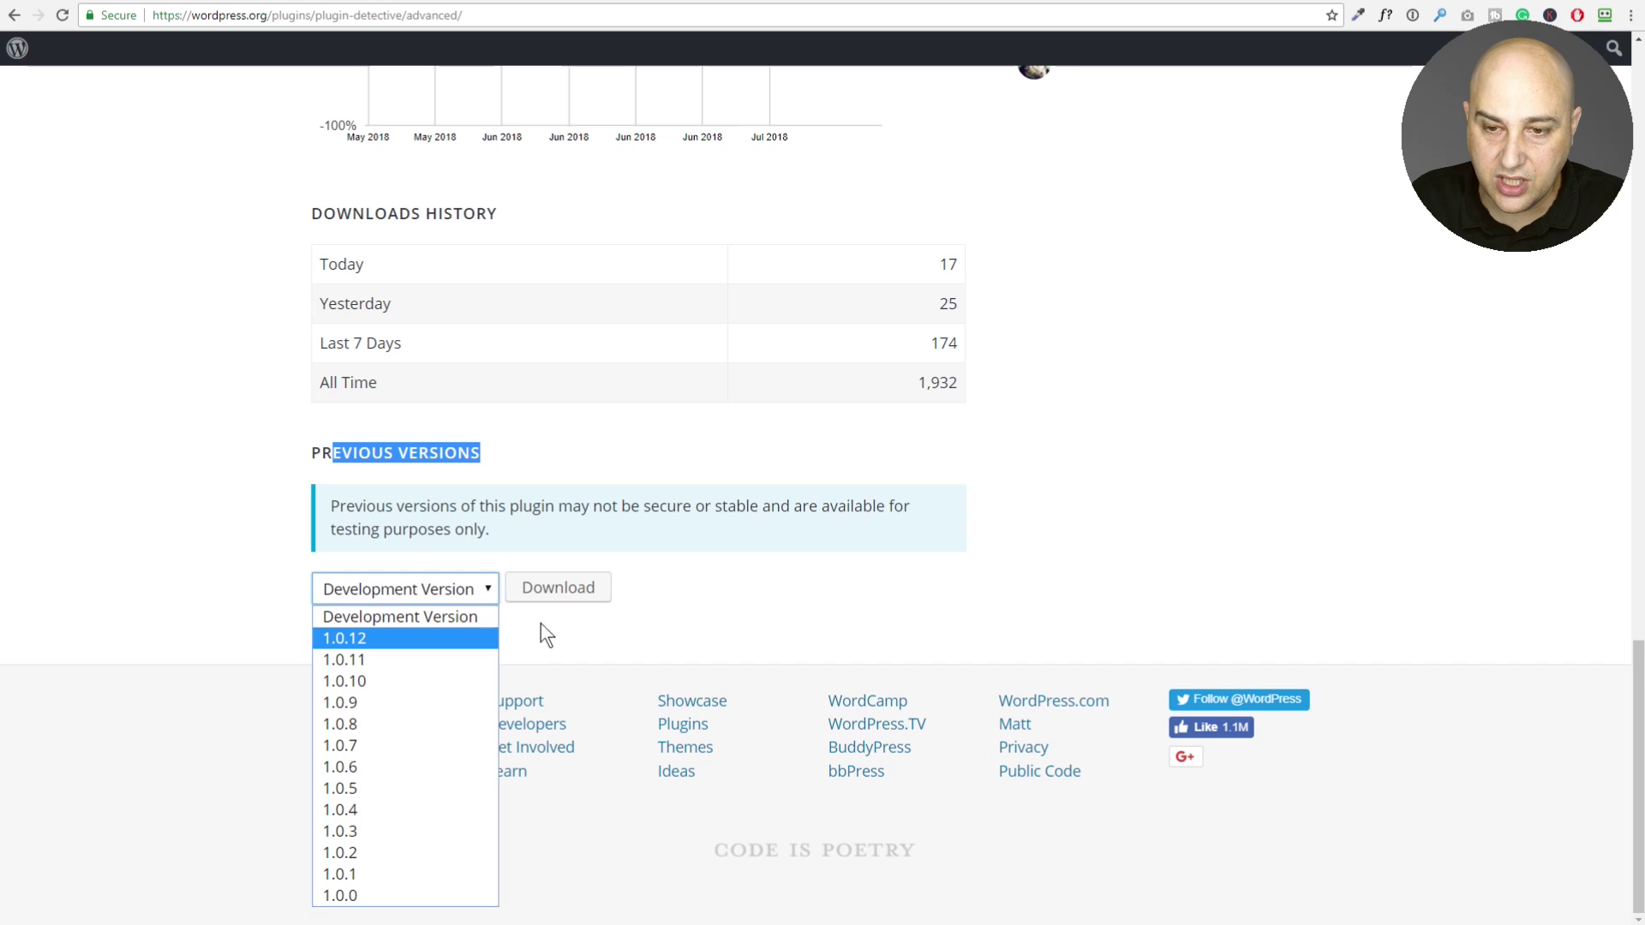
scroll(809, 558, "up", 15)
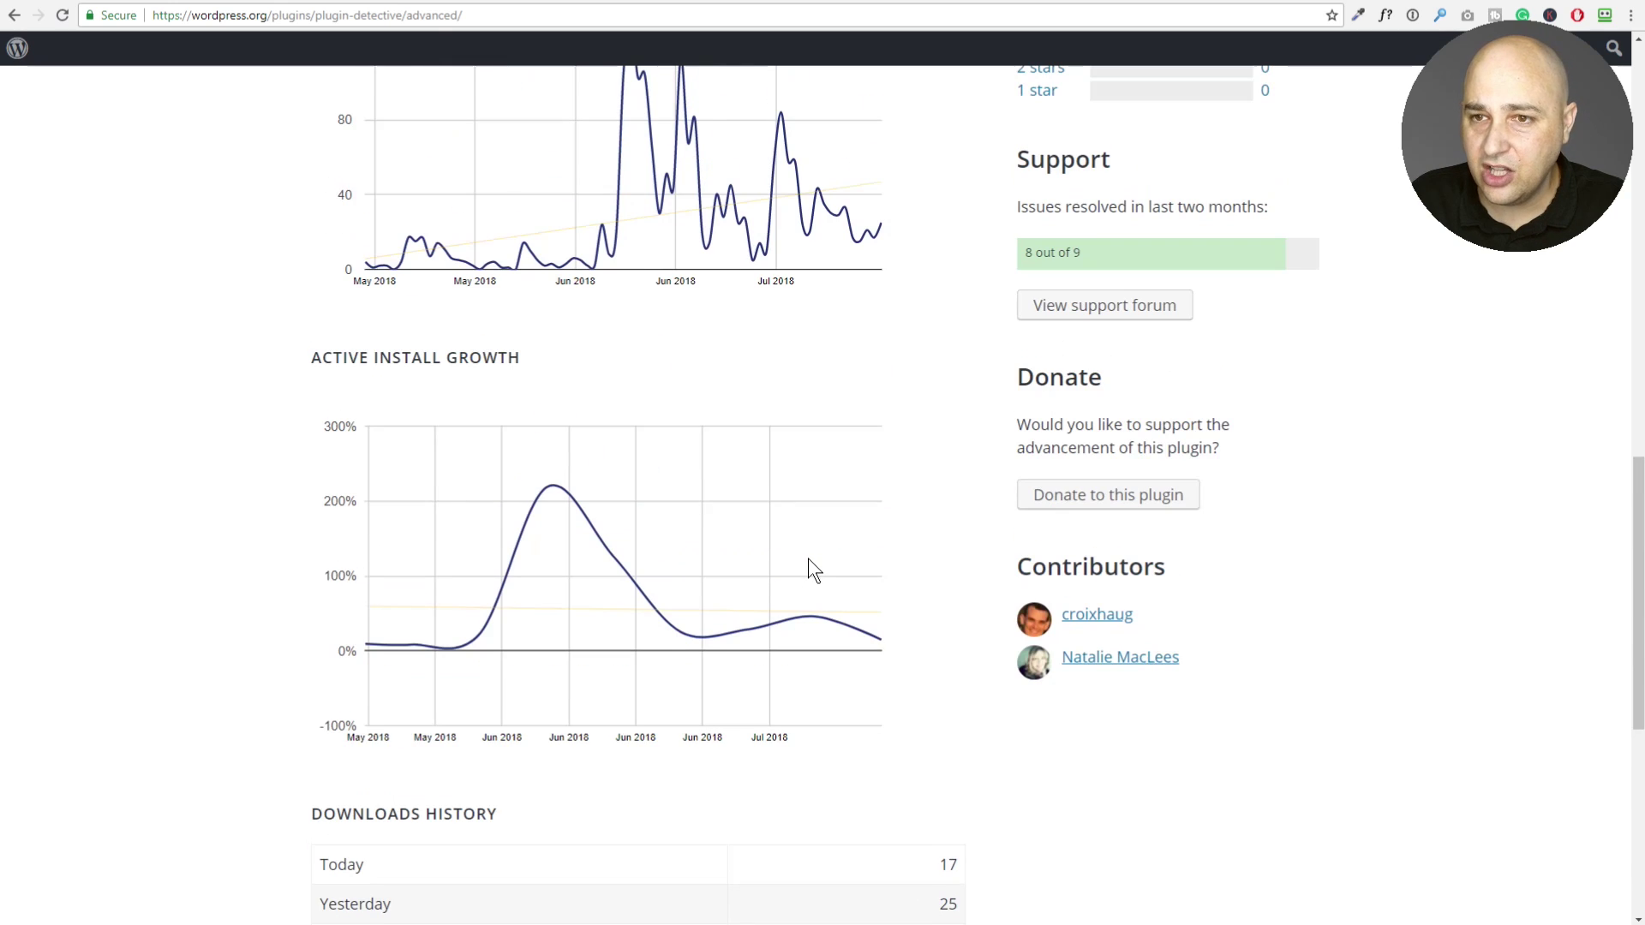